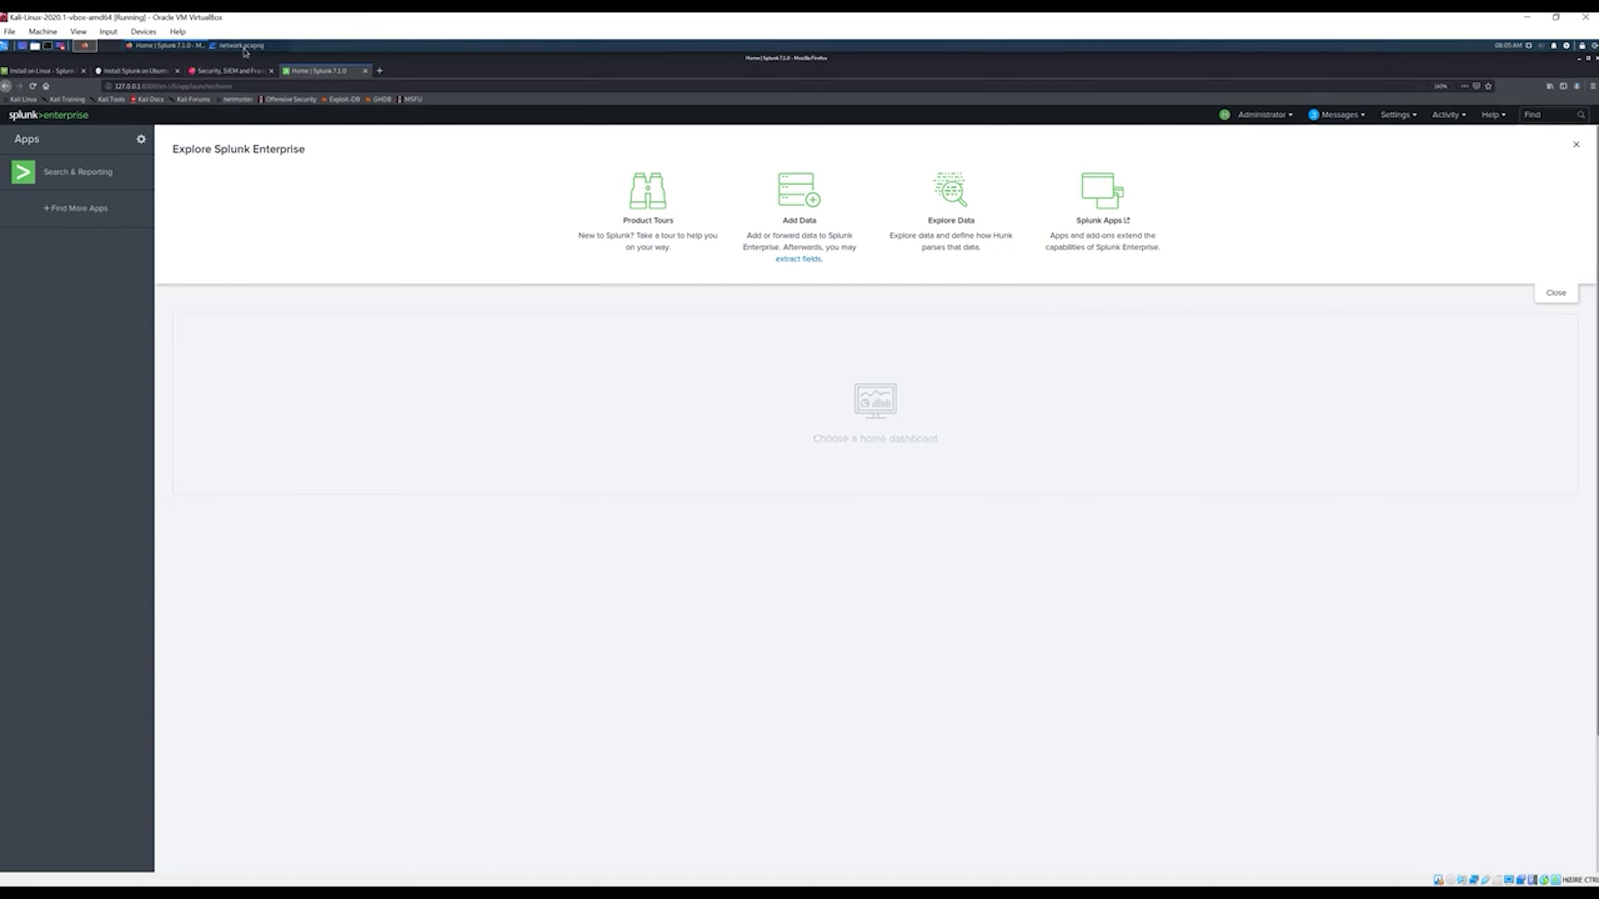
Switch to the network.pcapng capture in Wireshark, enlarge its window and look through the captured packet list
click(242, 47)
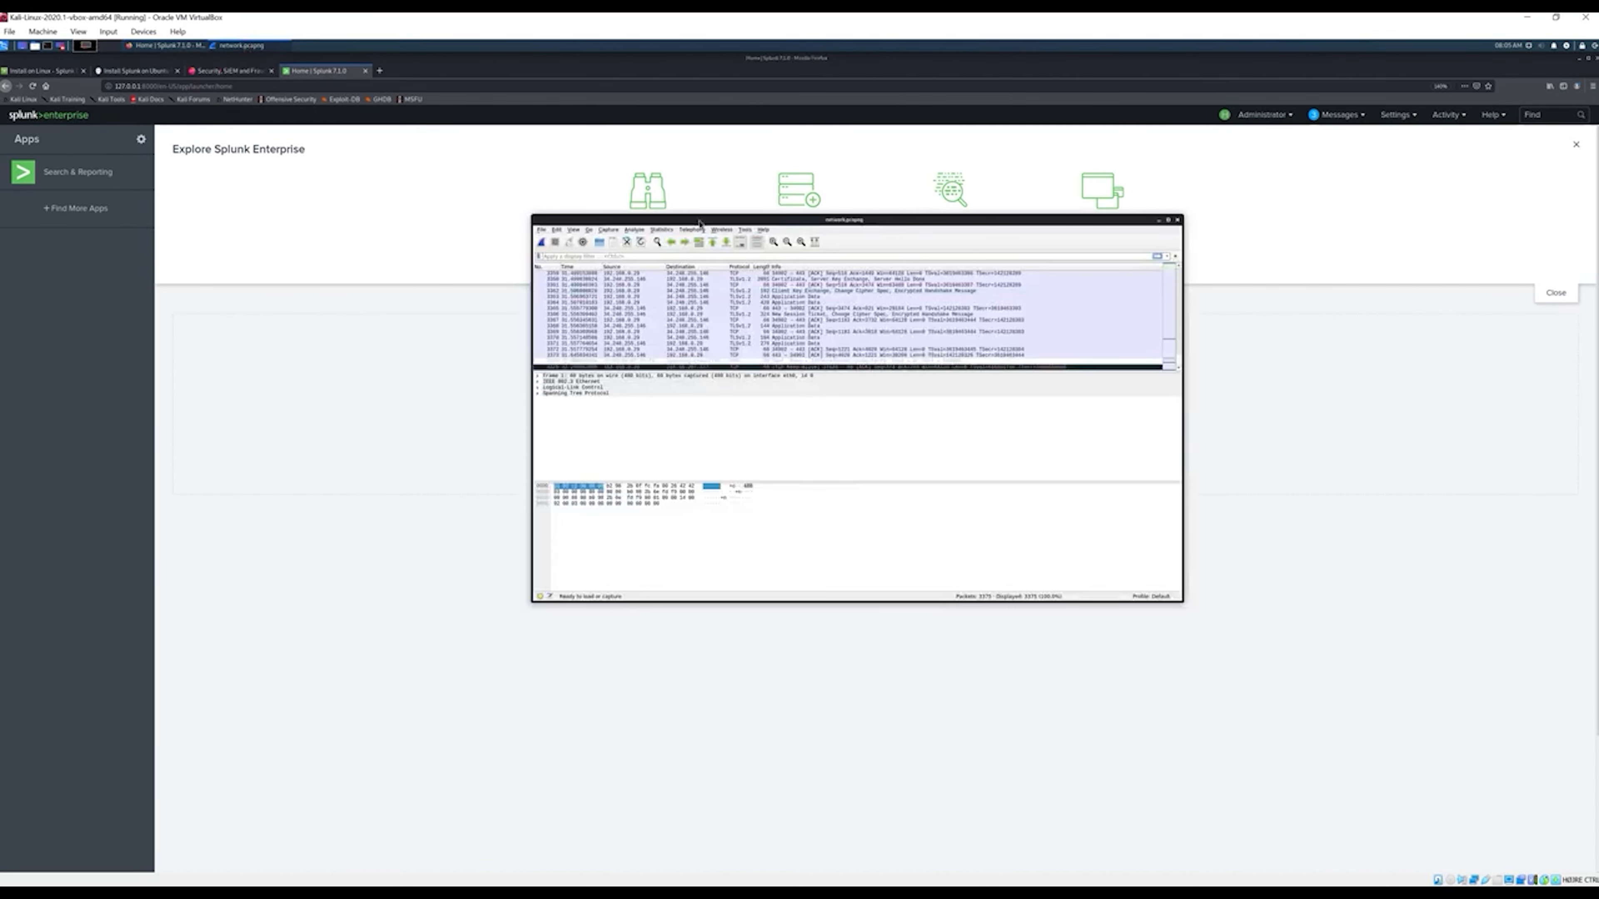
drag(694, 222, 582, 293)
click(670, 345)
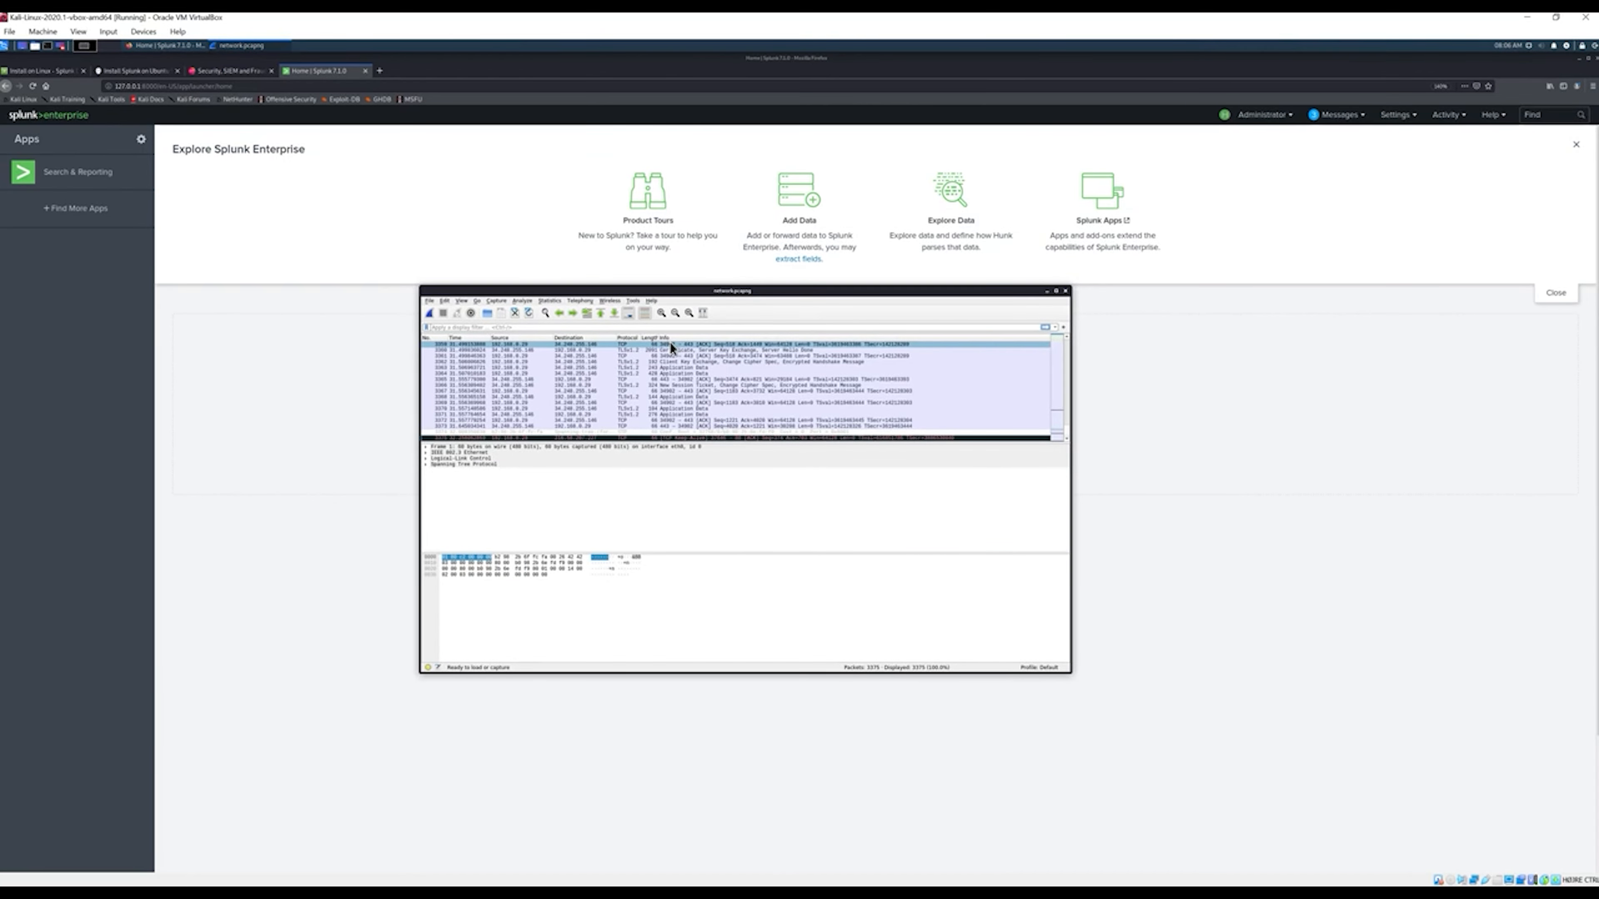
drag(1071, 678, 1203, 753)
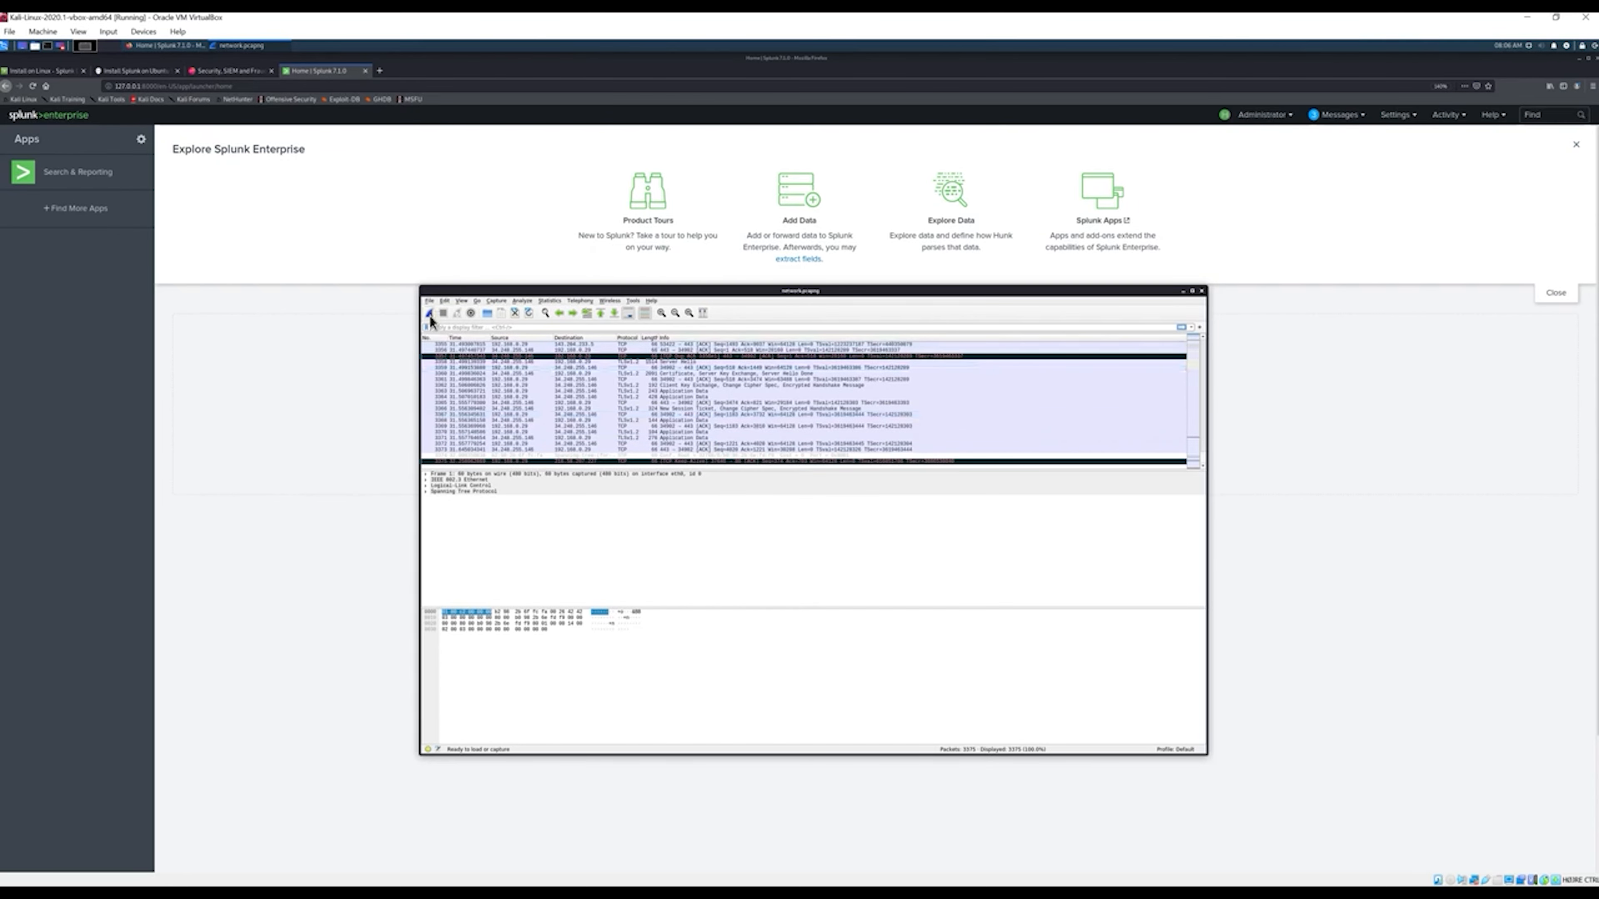
scroll(656, 418, up, 2)
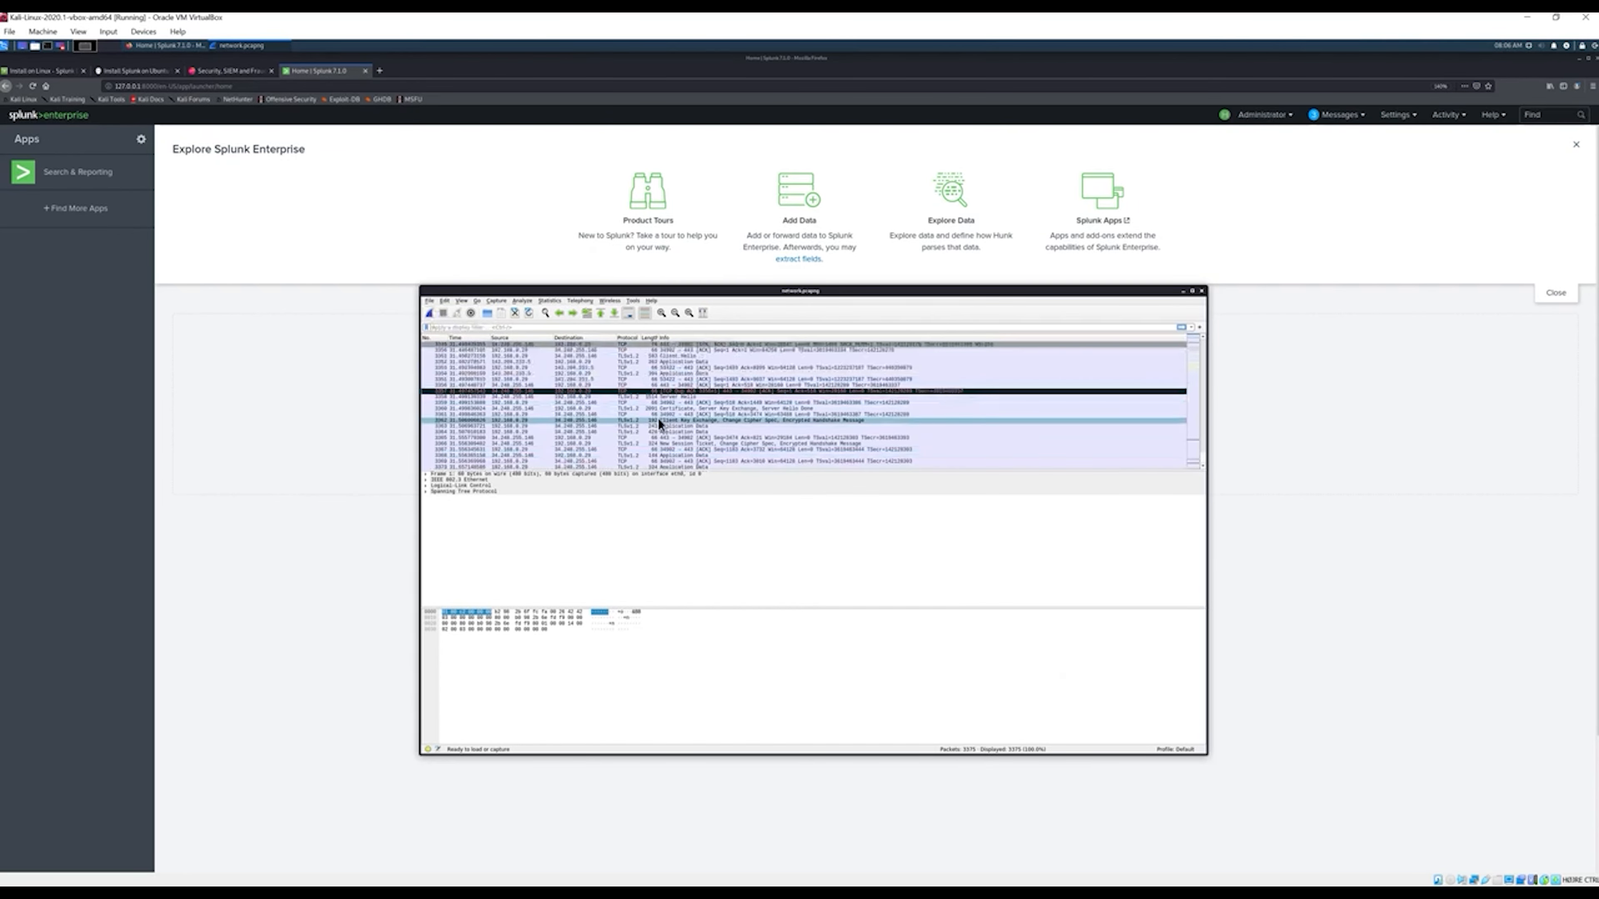
scroll(697, 425, down, 2)
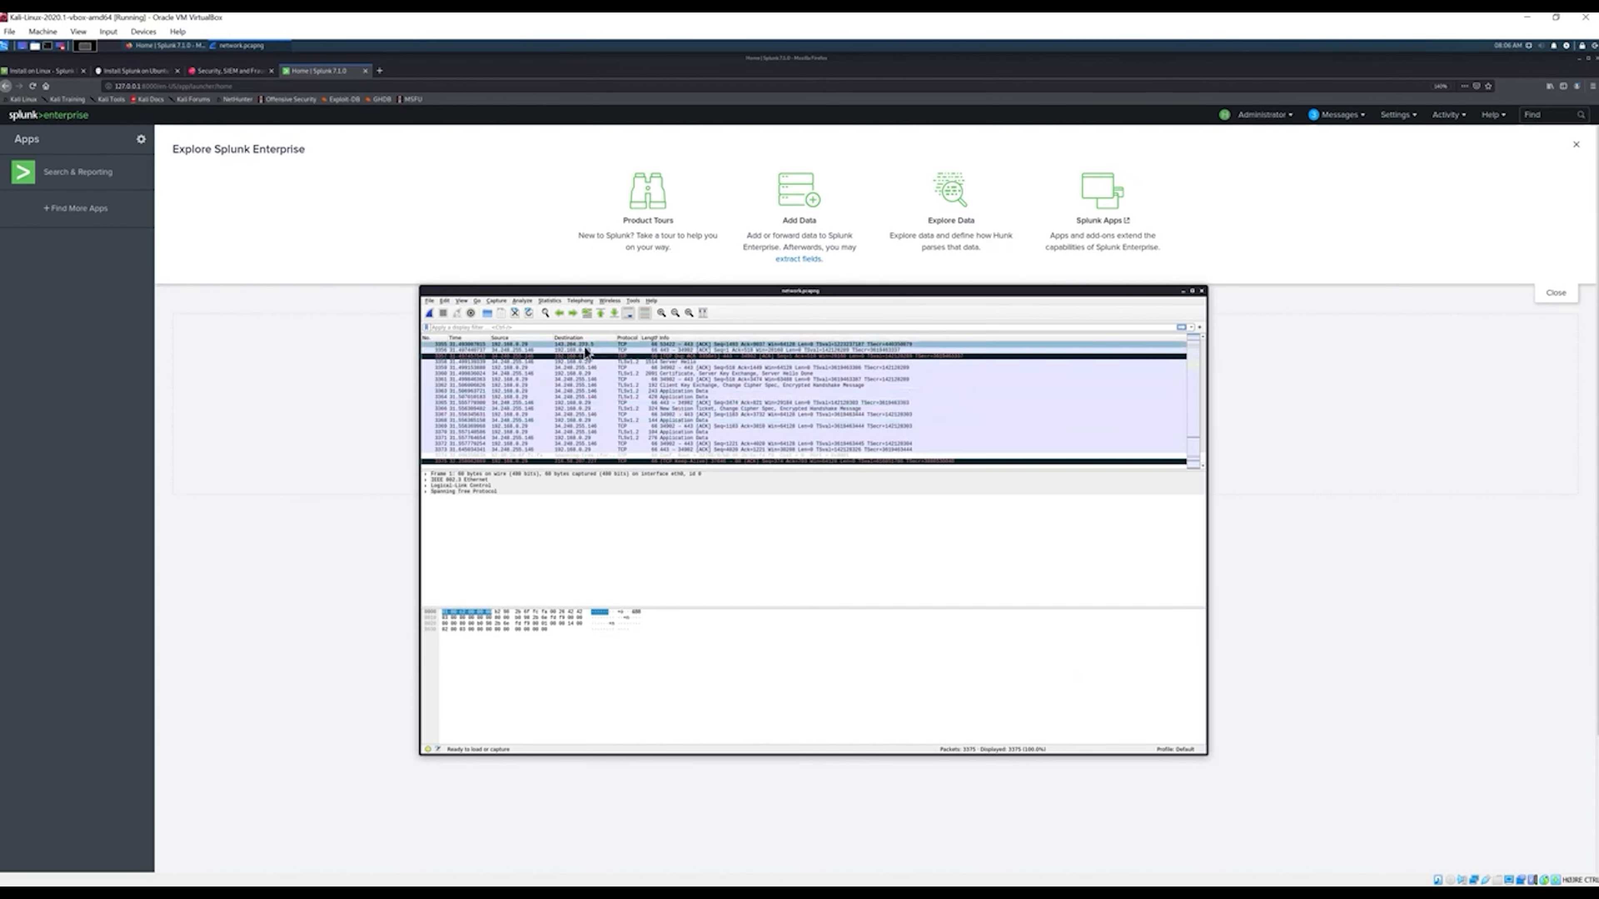
View the packet dissection export formats available for the capture, and minimize Wireshark to return to Splunk
click(429, 301)
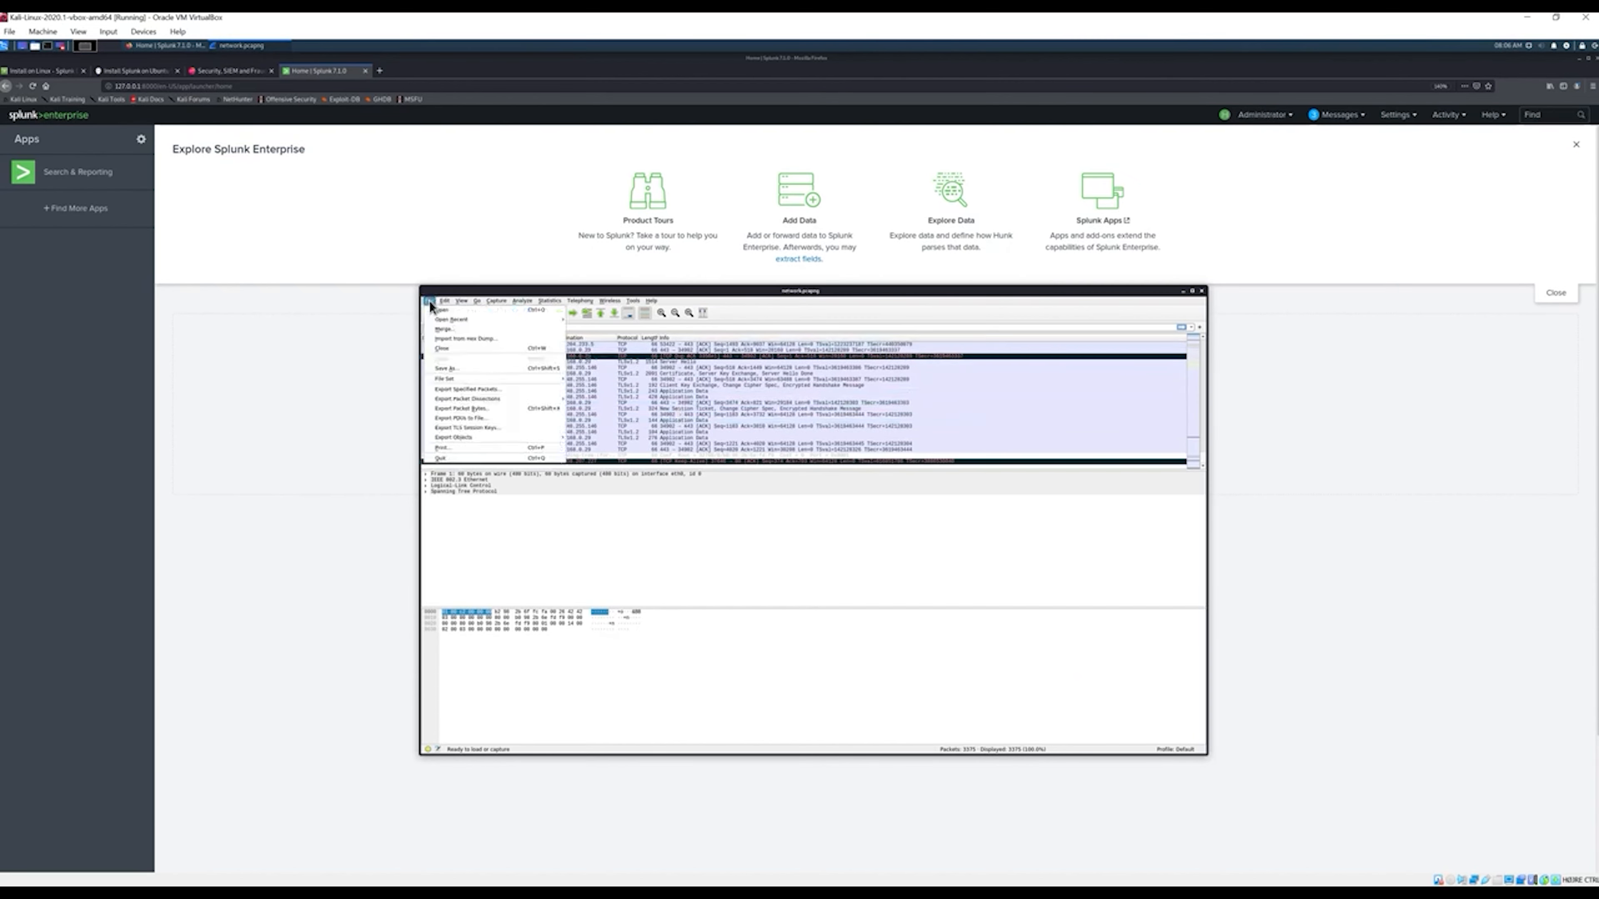
mouse_move(501, 403)
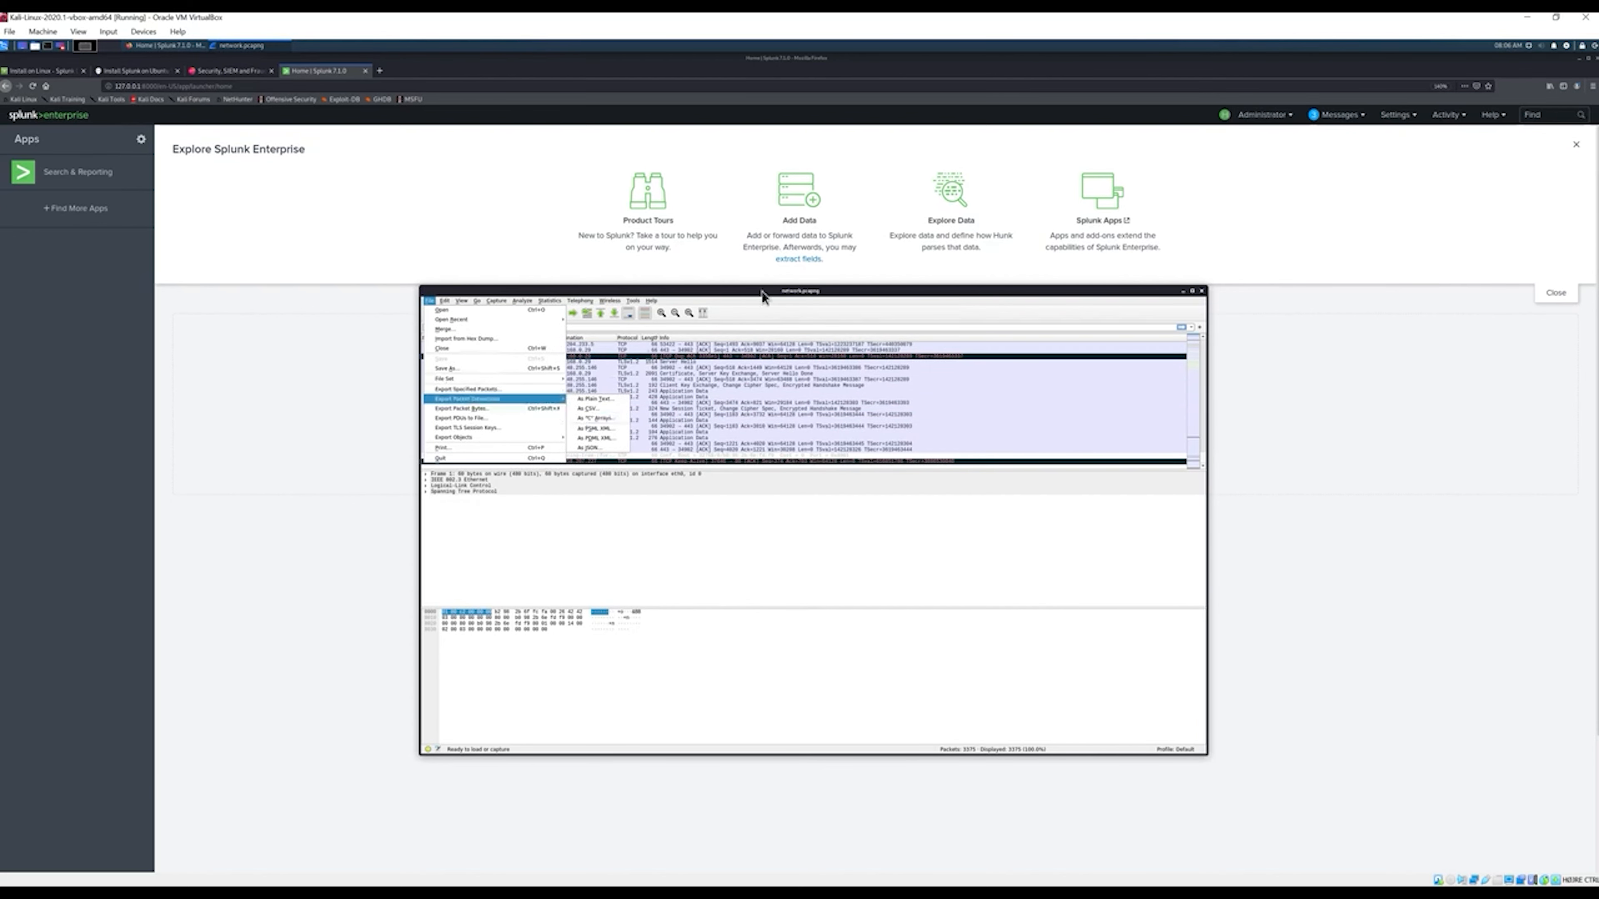
key(Escape)
key(Escape)
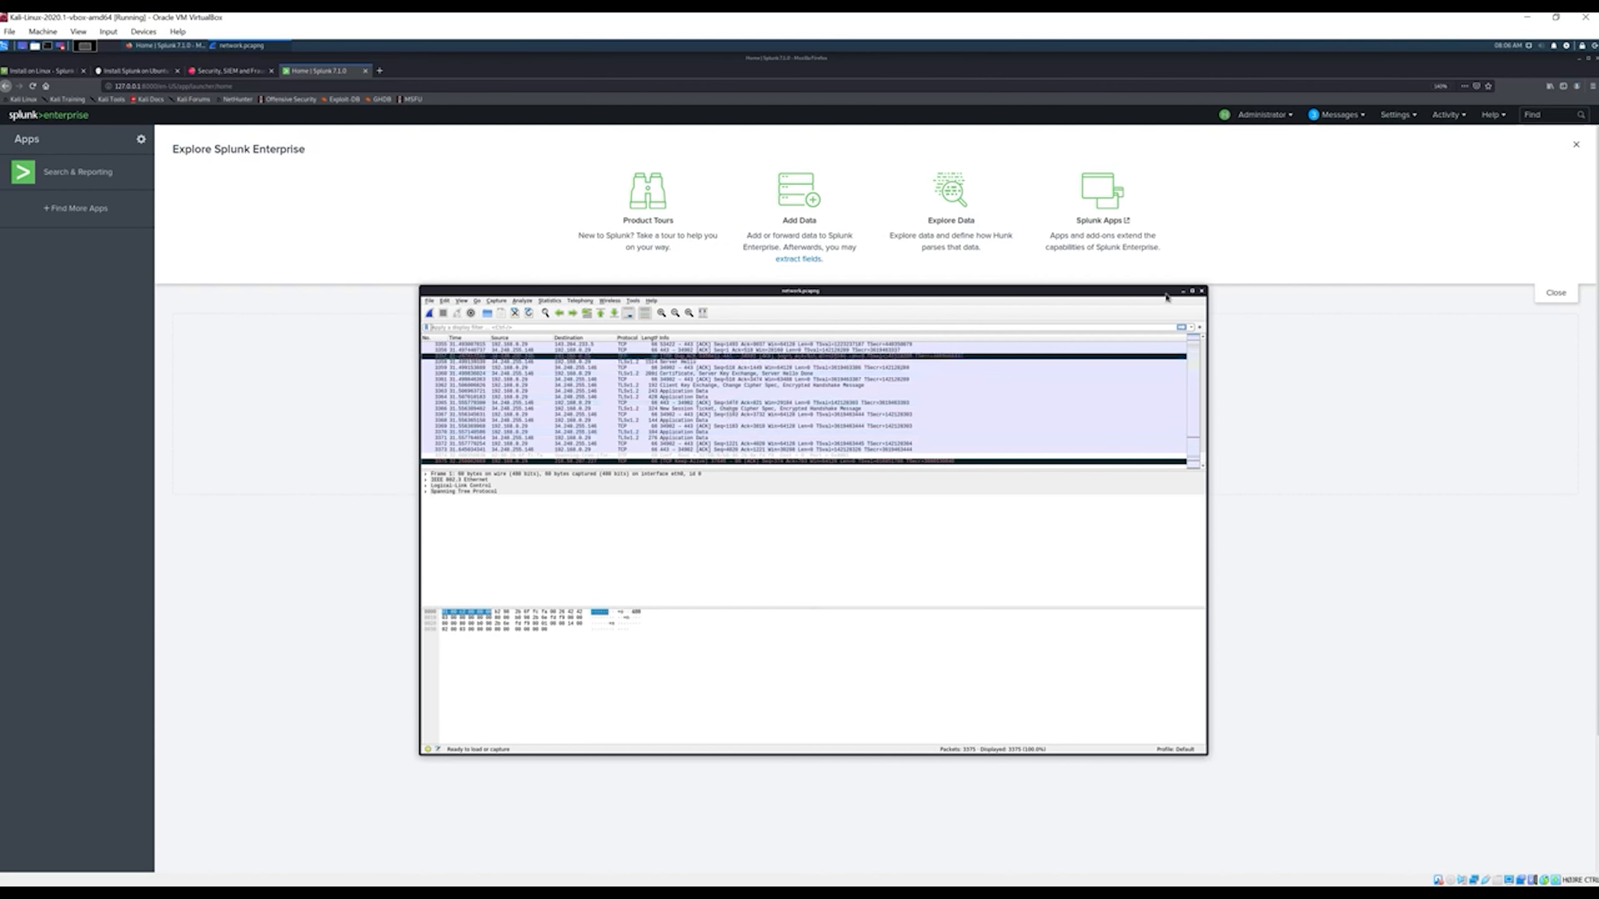
click(1183, 291)
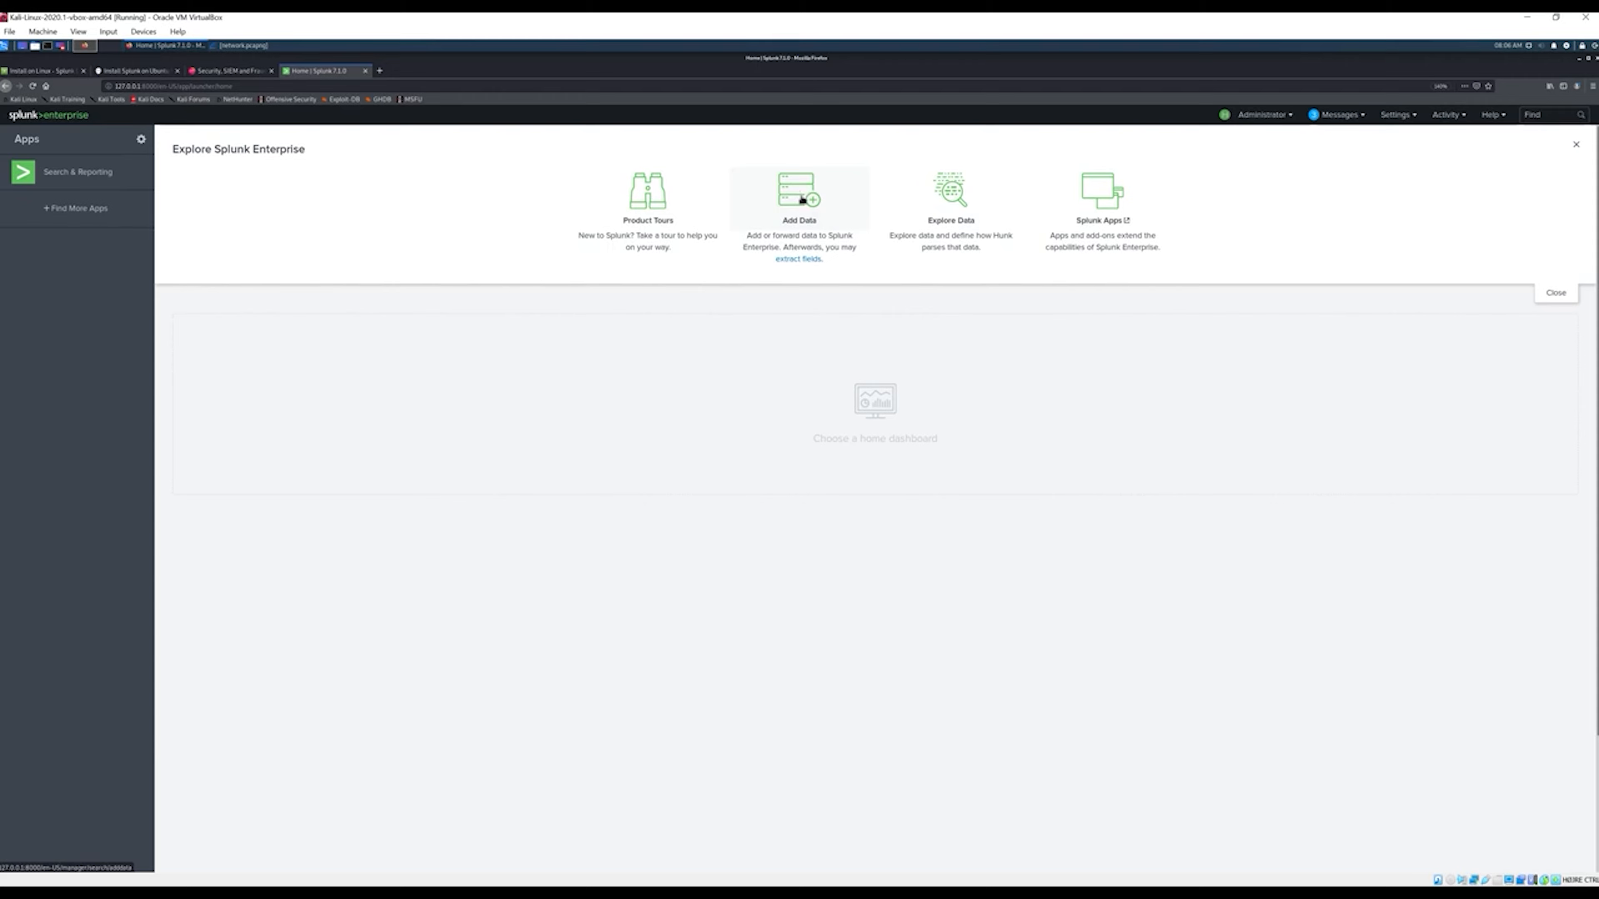
Start a file upload in Add Data, skipping the tour, and select networking.csv from the home folder as the source
click(810, 200)
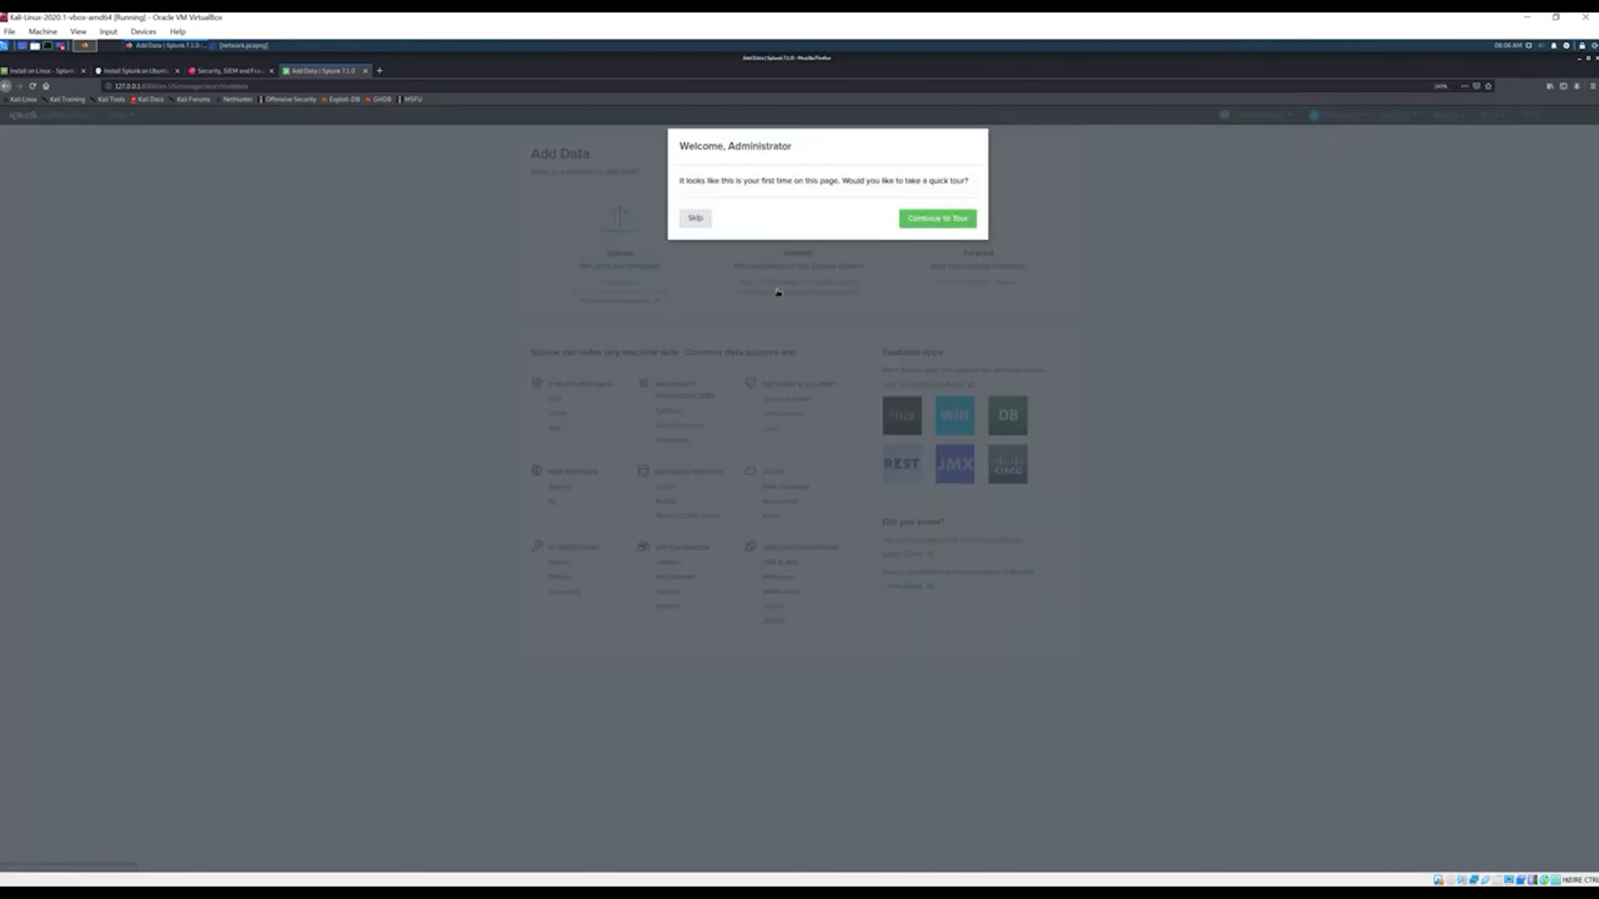
click(696, 218)
click(617, 217)
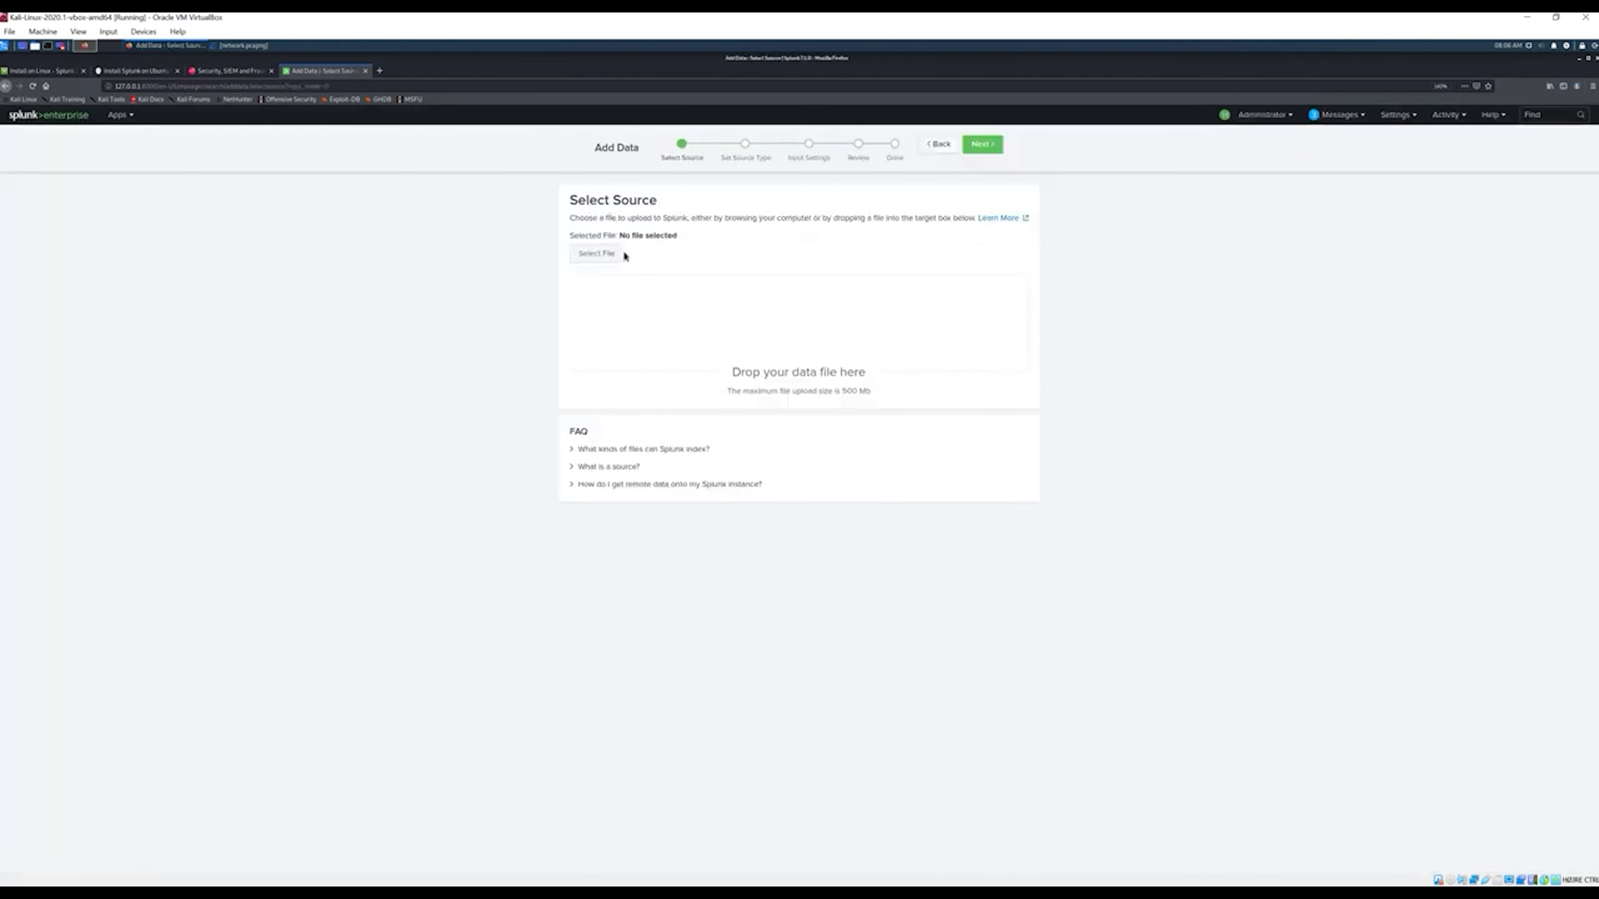
click(613, 256)
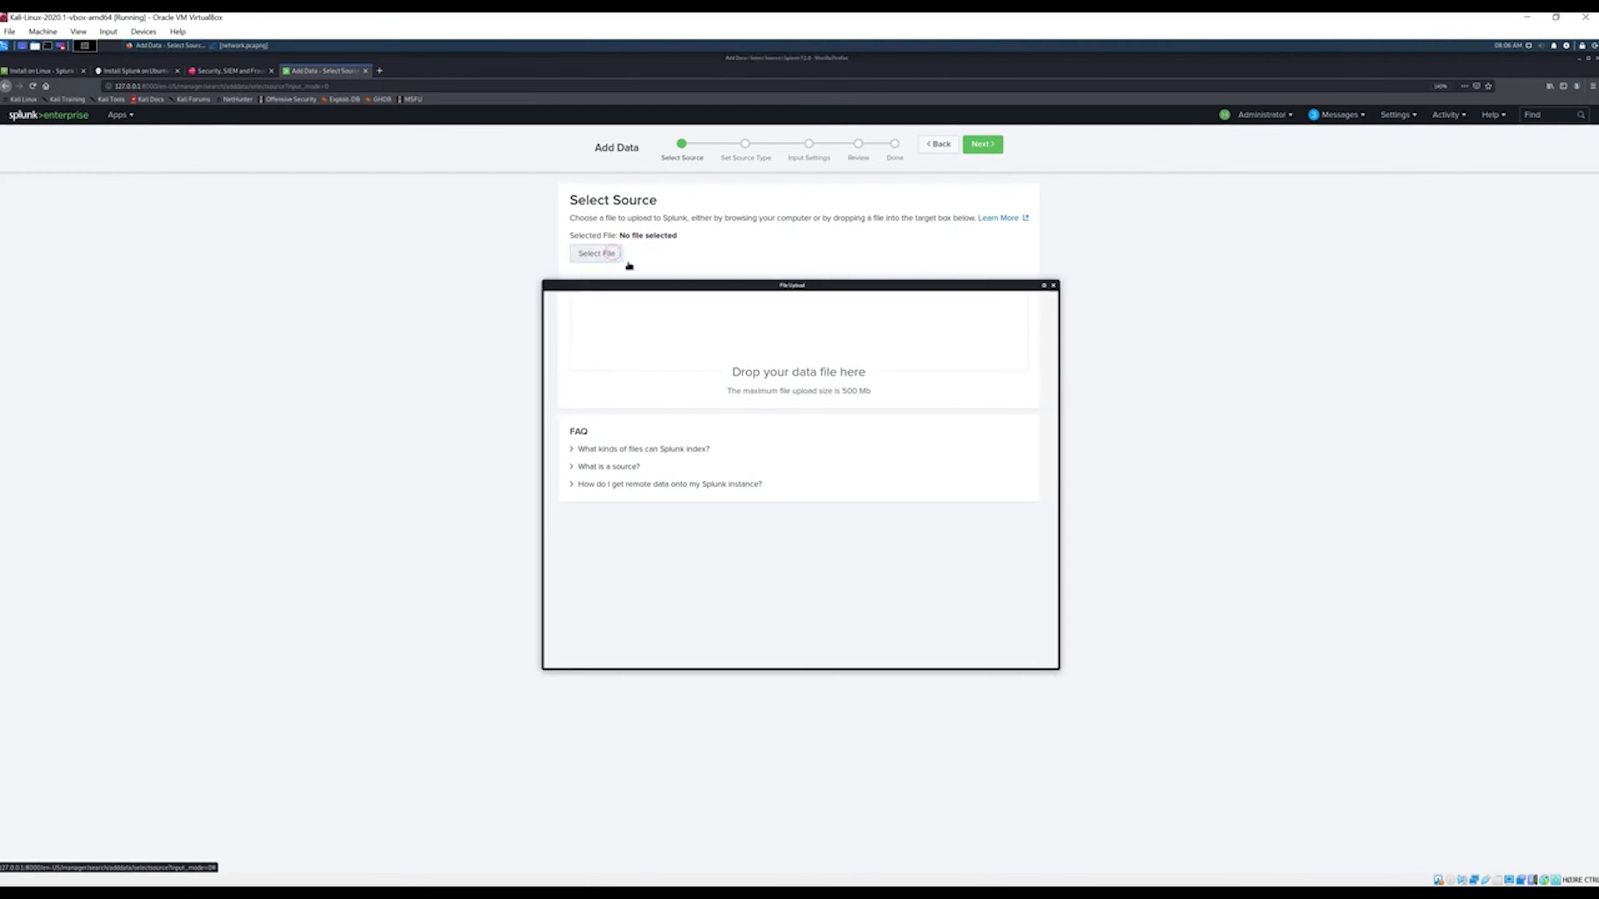
click(629, 420)
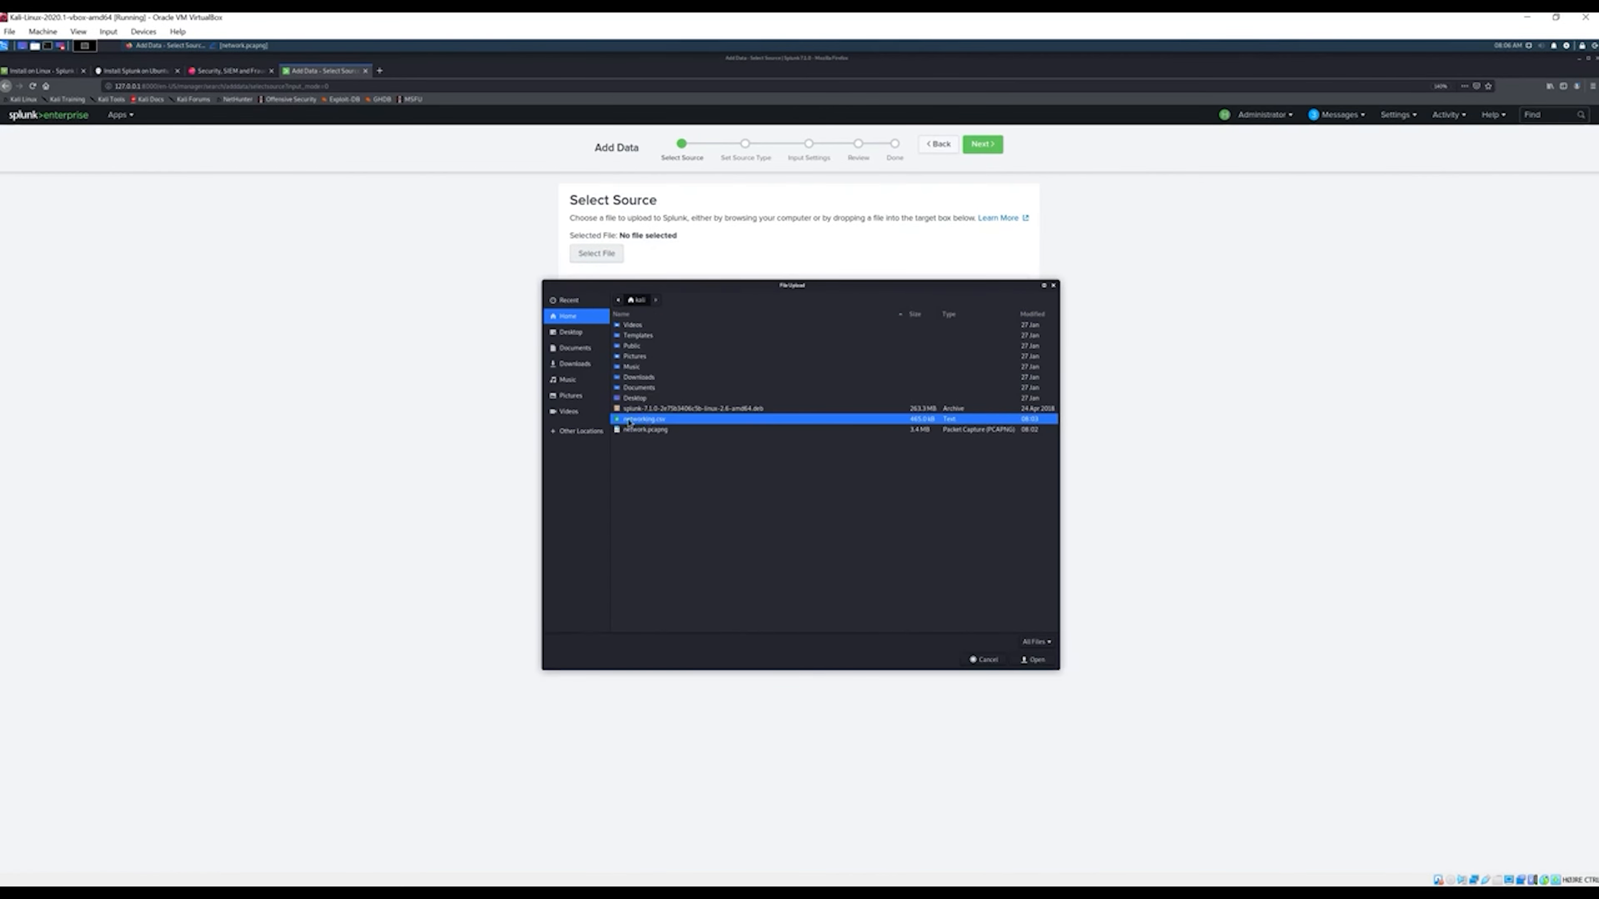
key(Return)
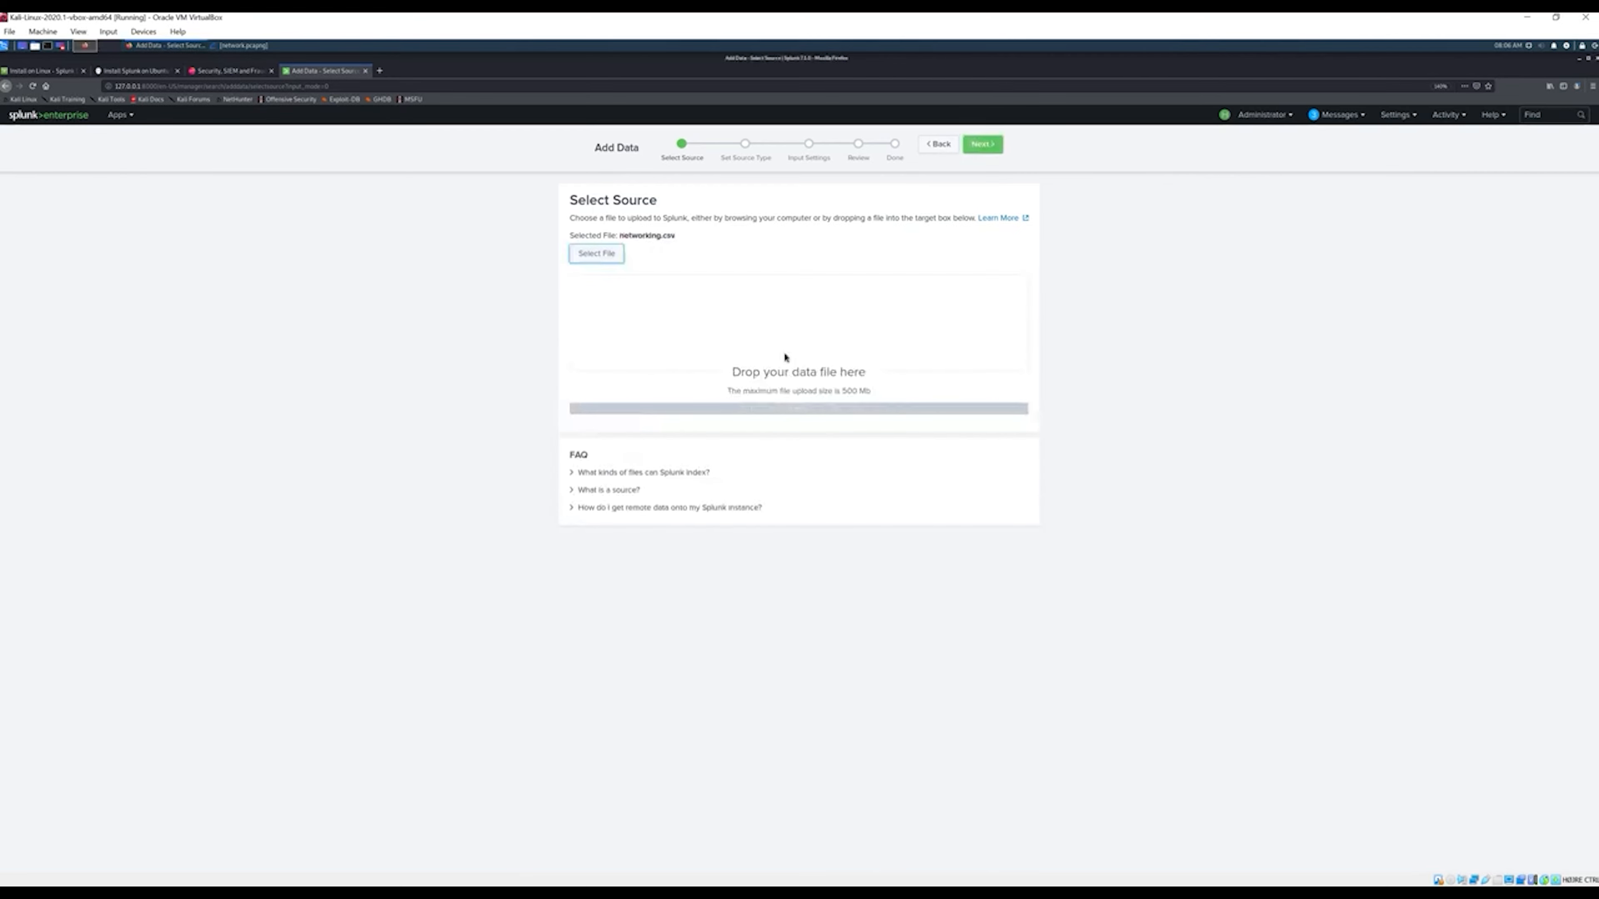
click(982, 144)
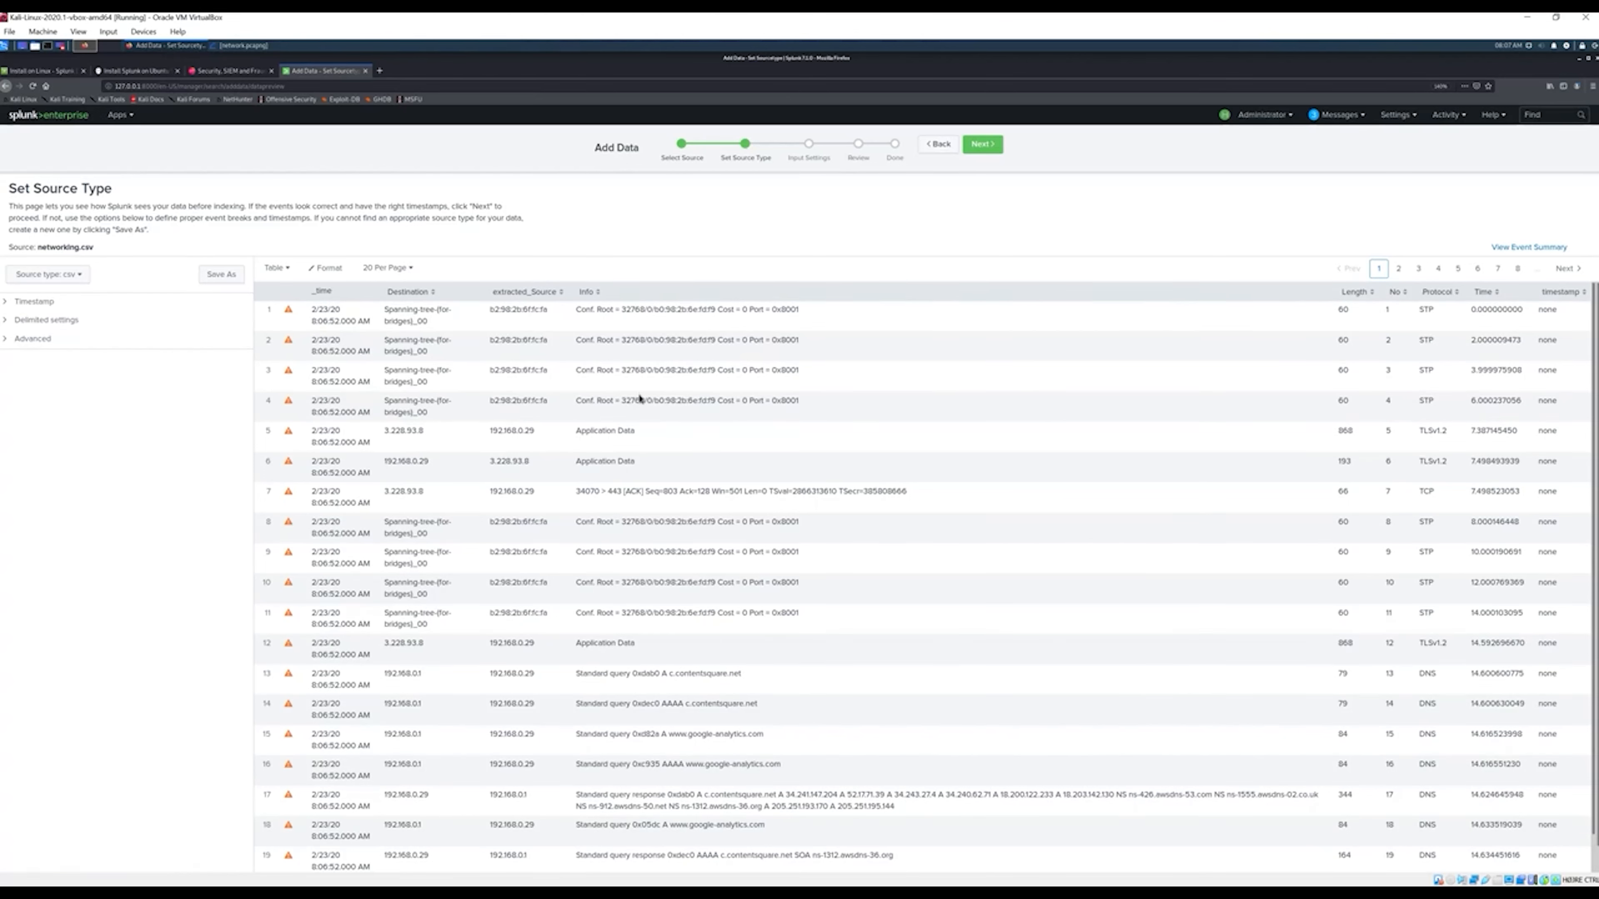
Check the event preview and timestamp extraction options for networking.csv, and proceed with the csv source type
scroll(632, 410, down, 1)
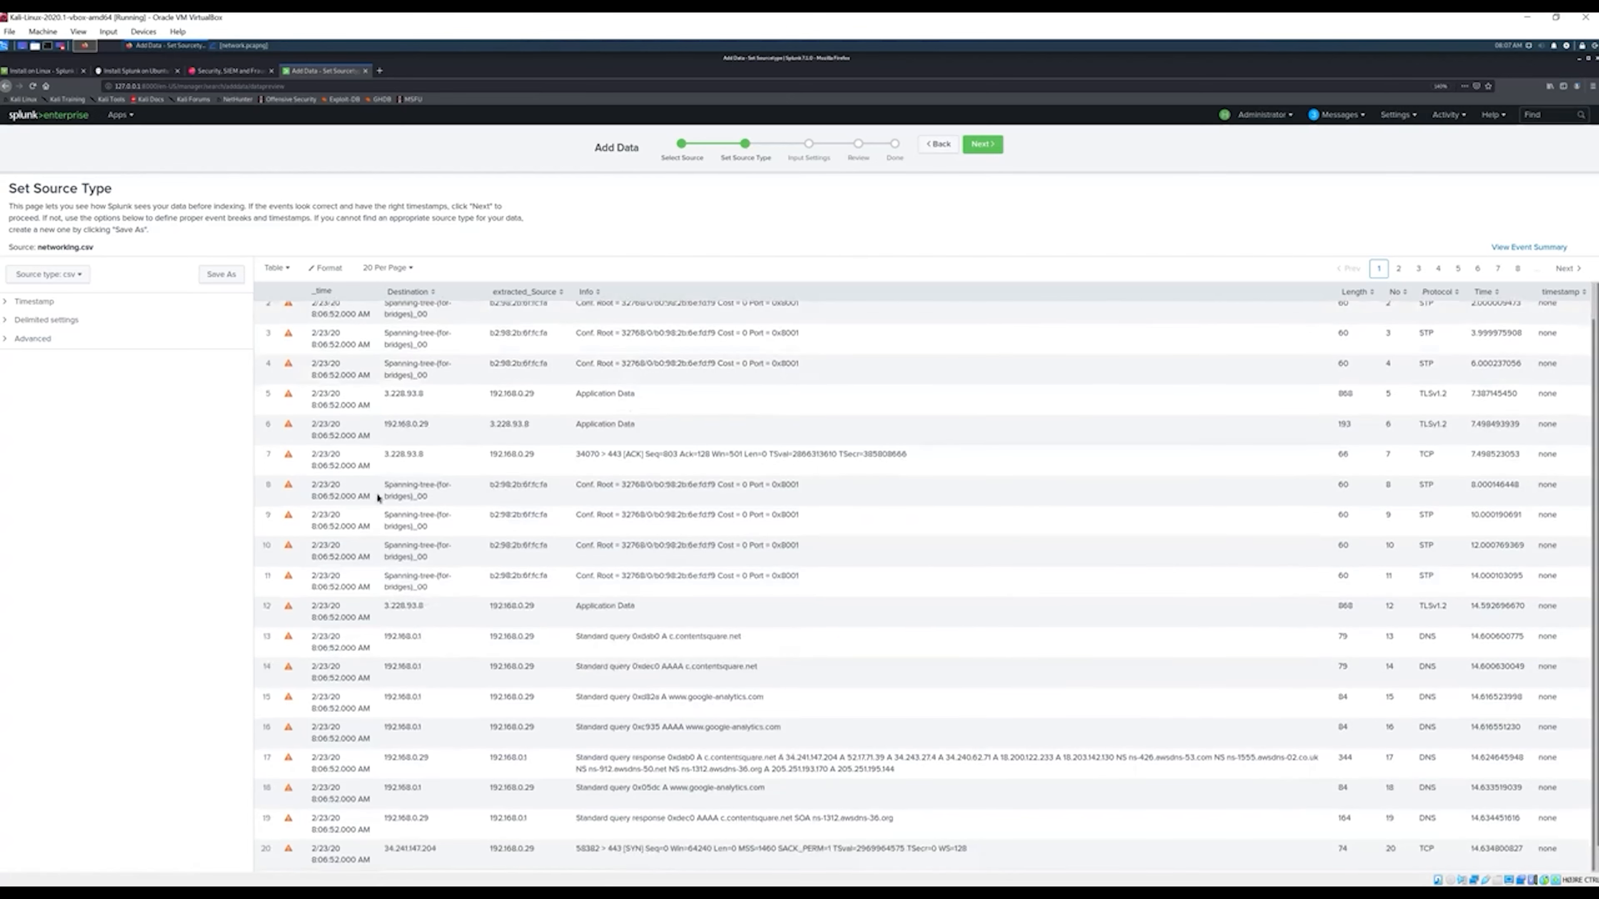
scroll(378, 498, down, 1)
scroll(368, 681, up, 1)
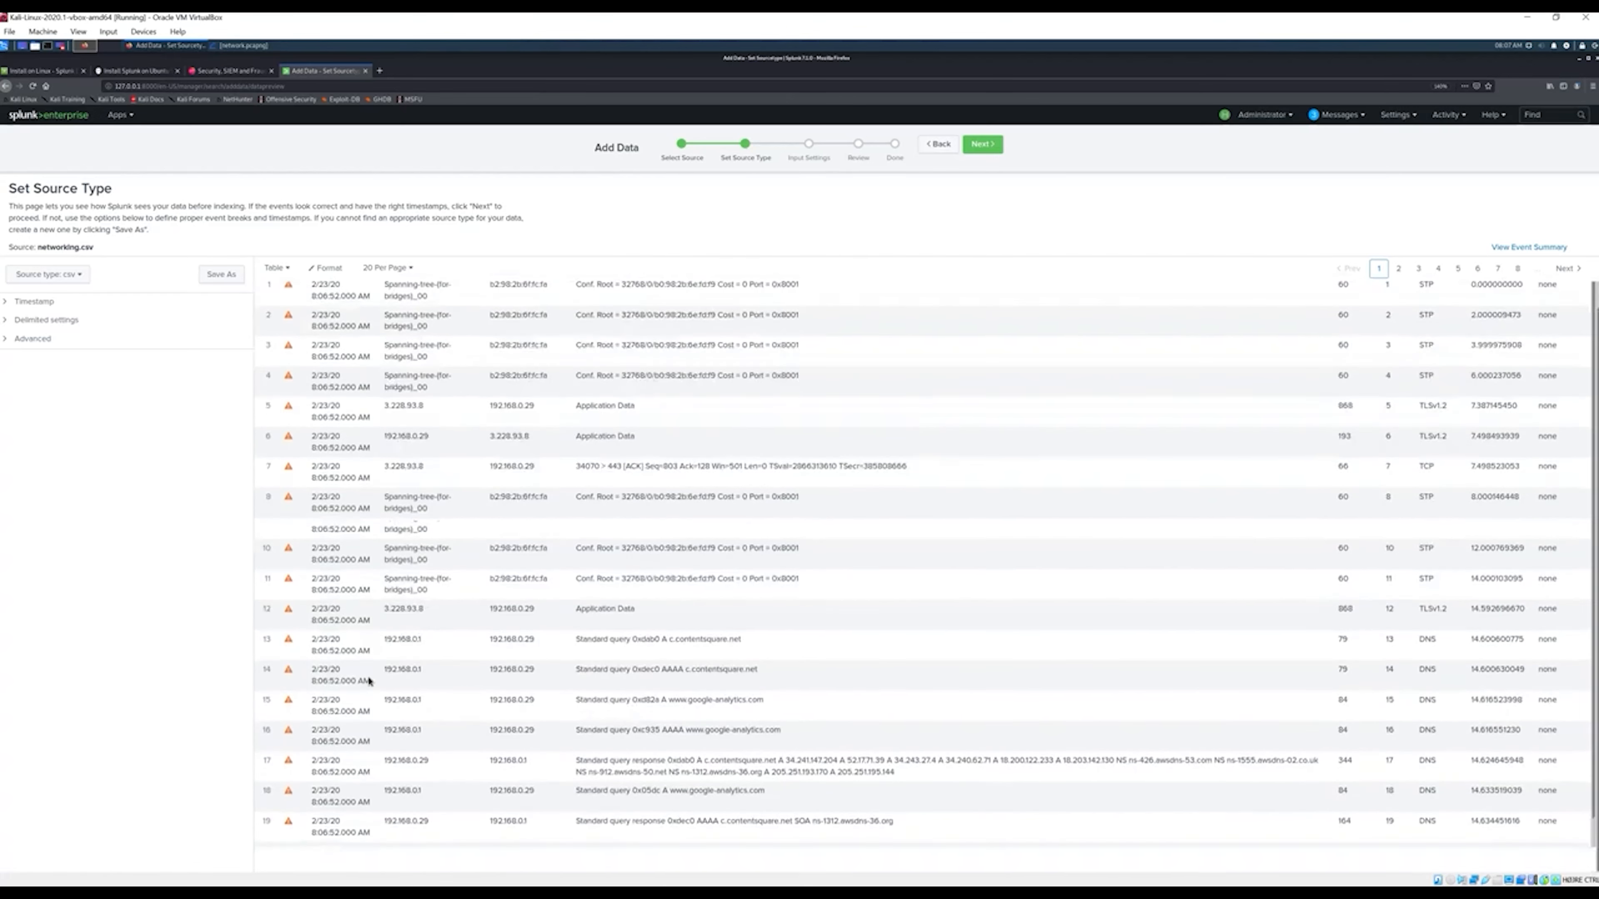
scroll(365, 441, up, 1)
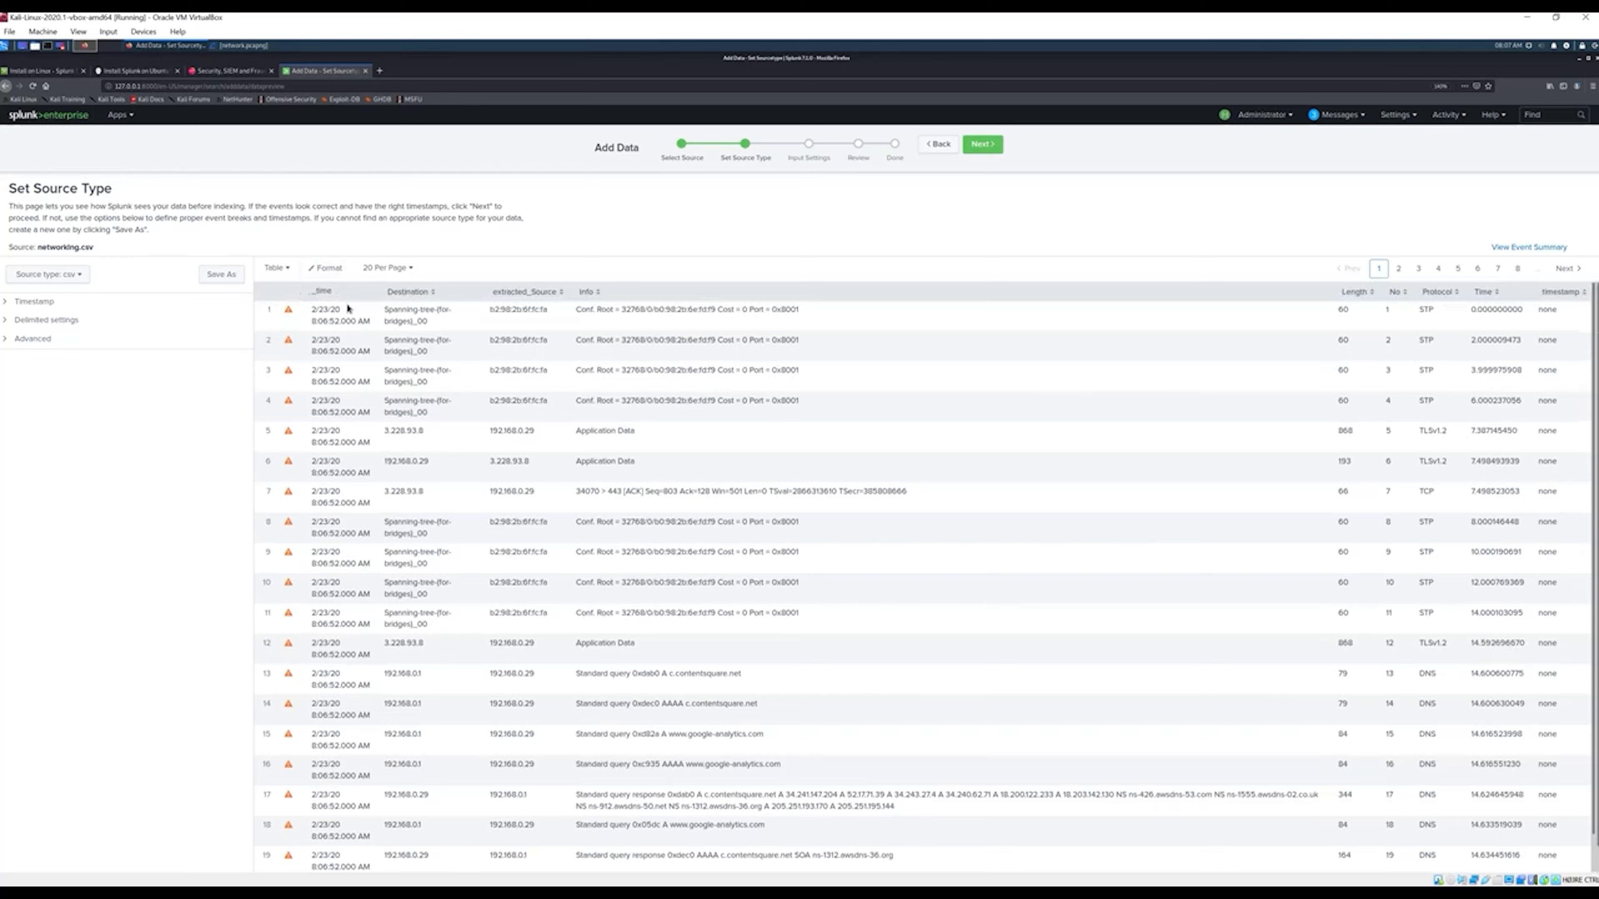
click(9, 302)
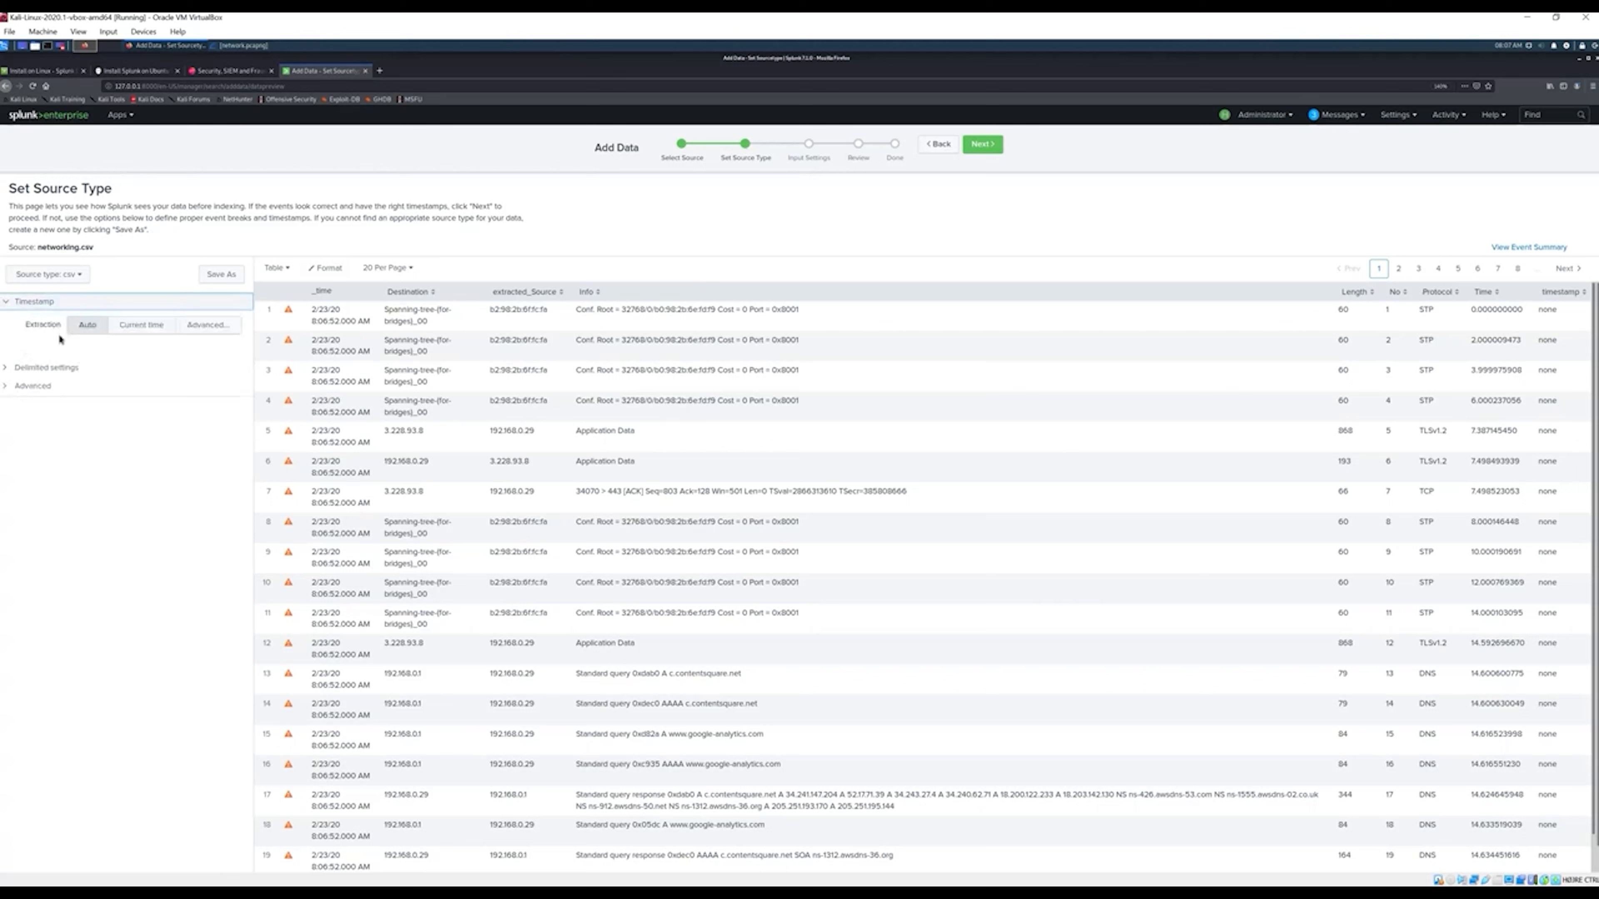
click(17, 306)
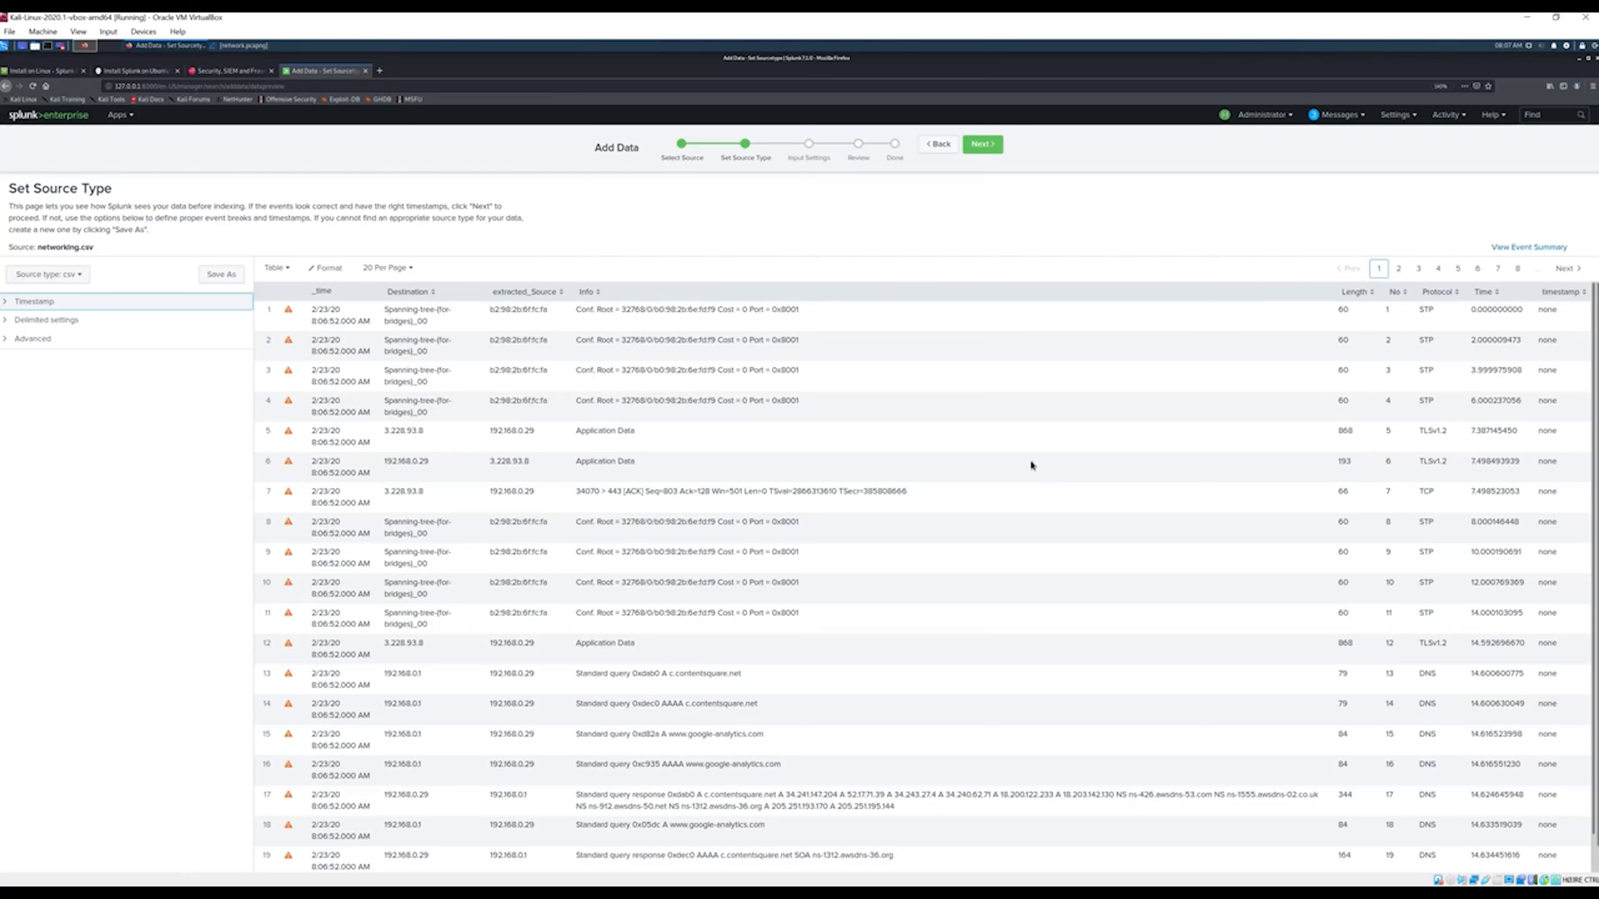
click(986, 146)
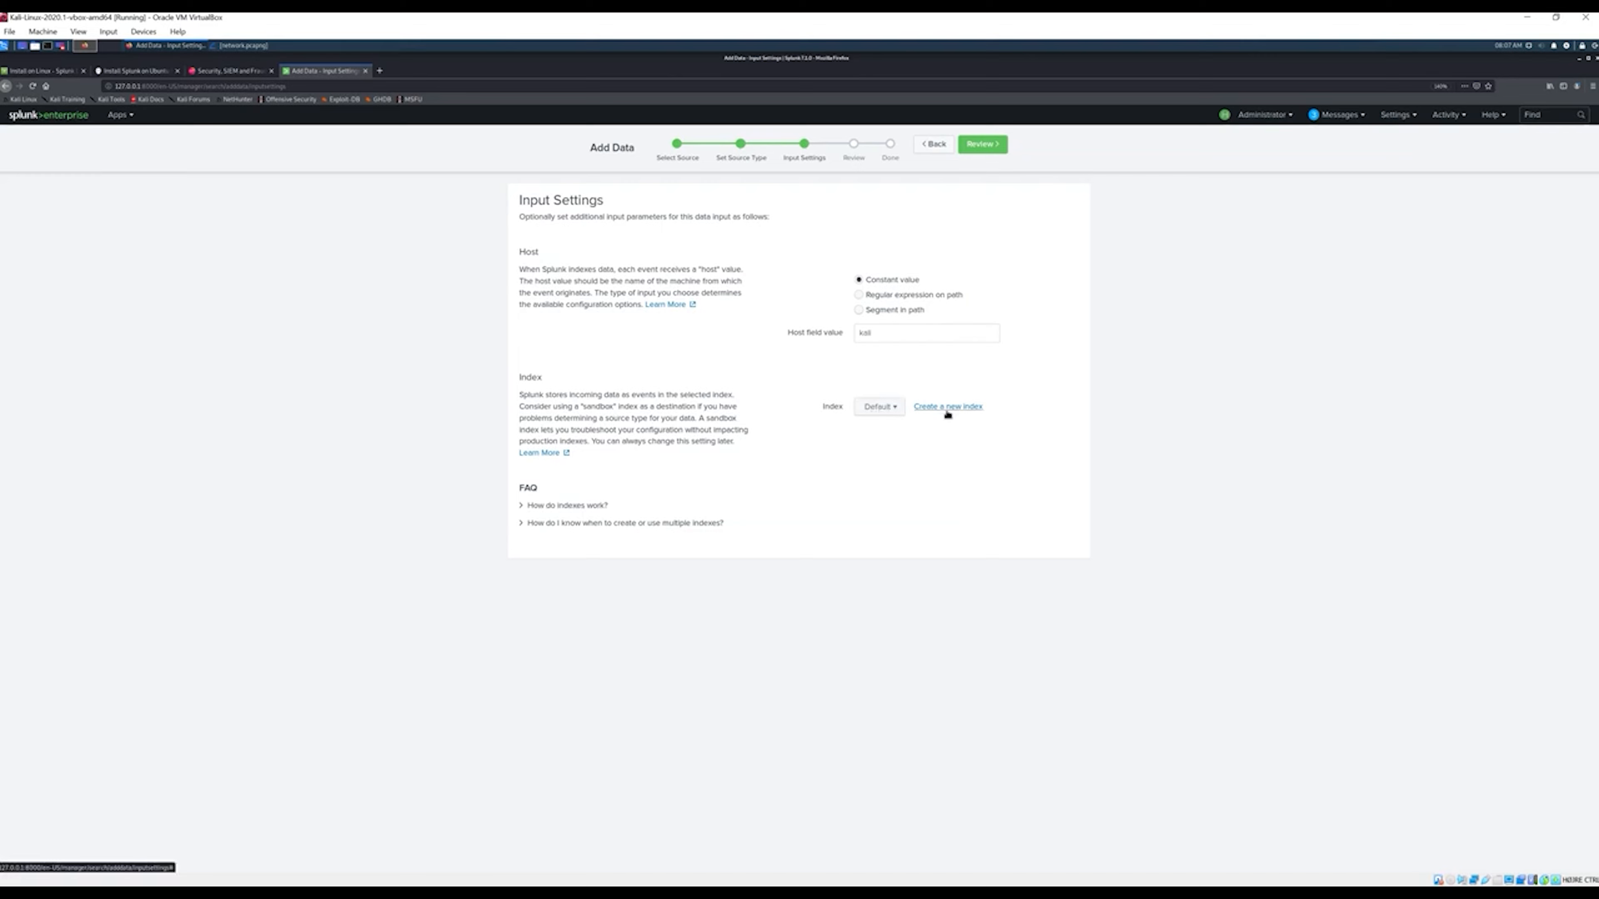
Keep the Default index and host value kali, check the file name in the review, and submit the upload
click(900, 413)
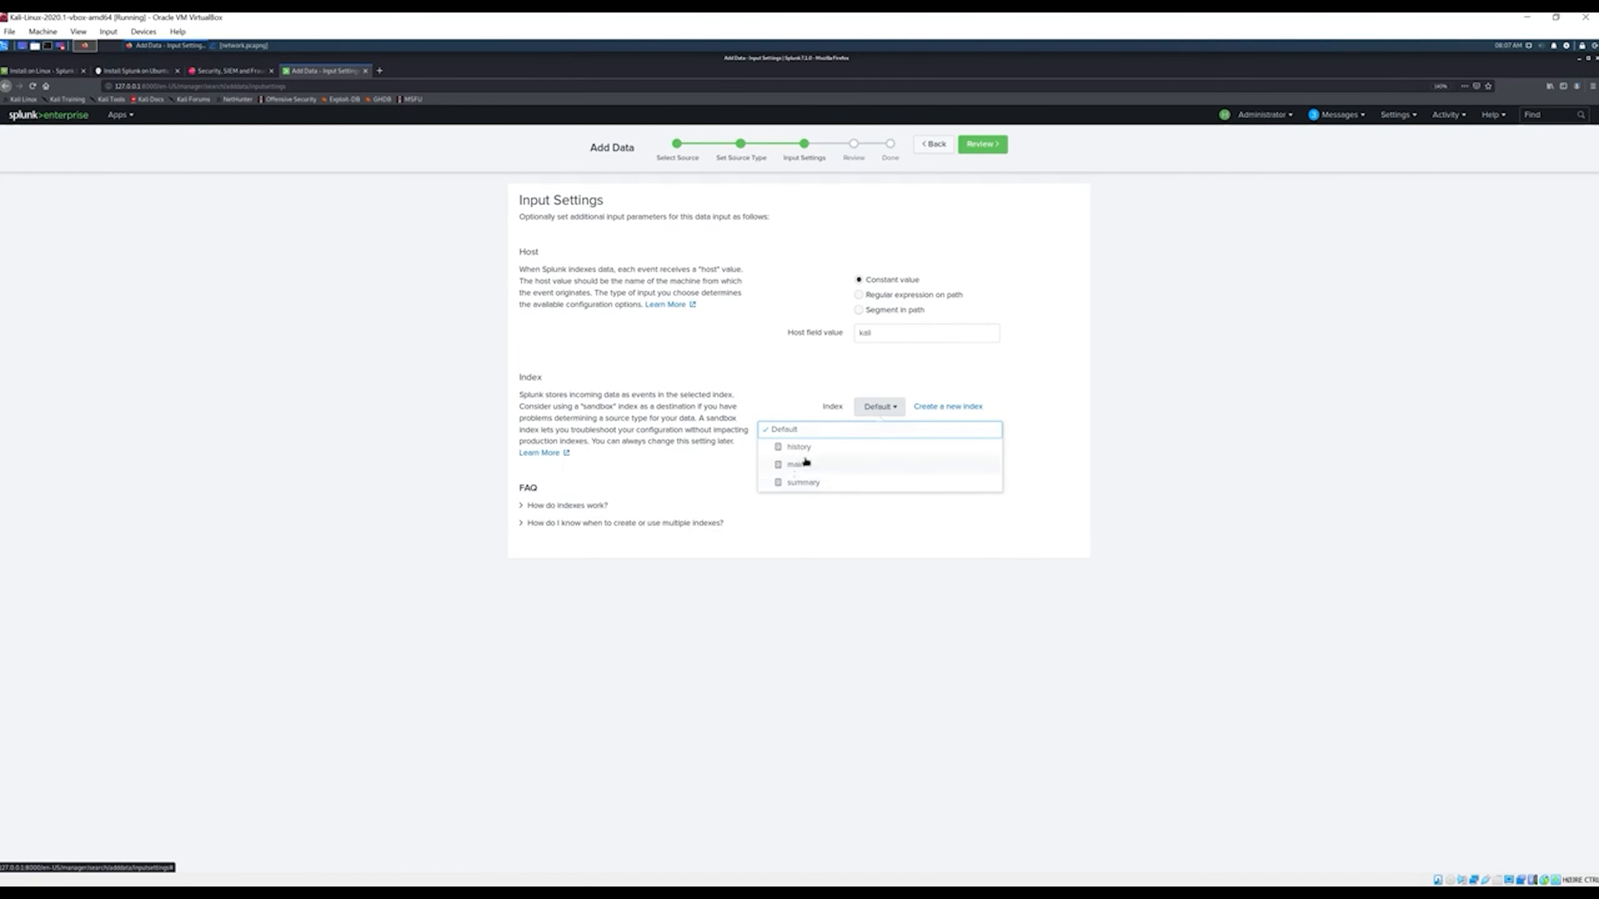
click(782, 377)
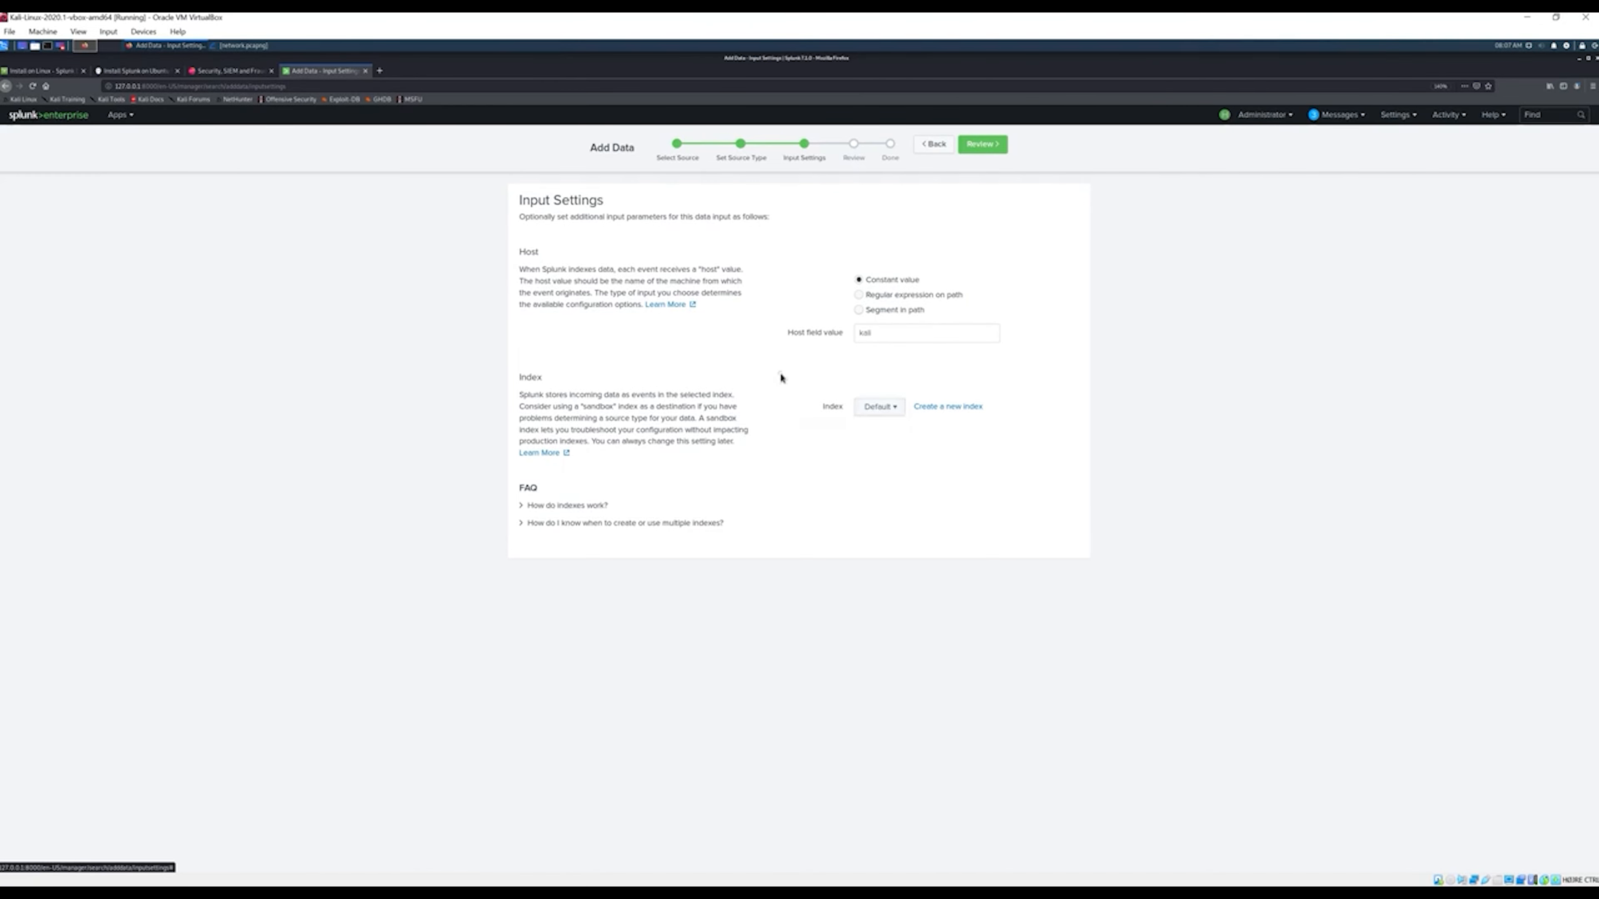
click(986, 144)
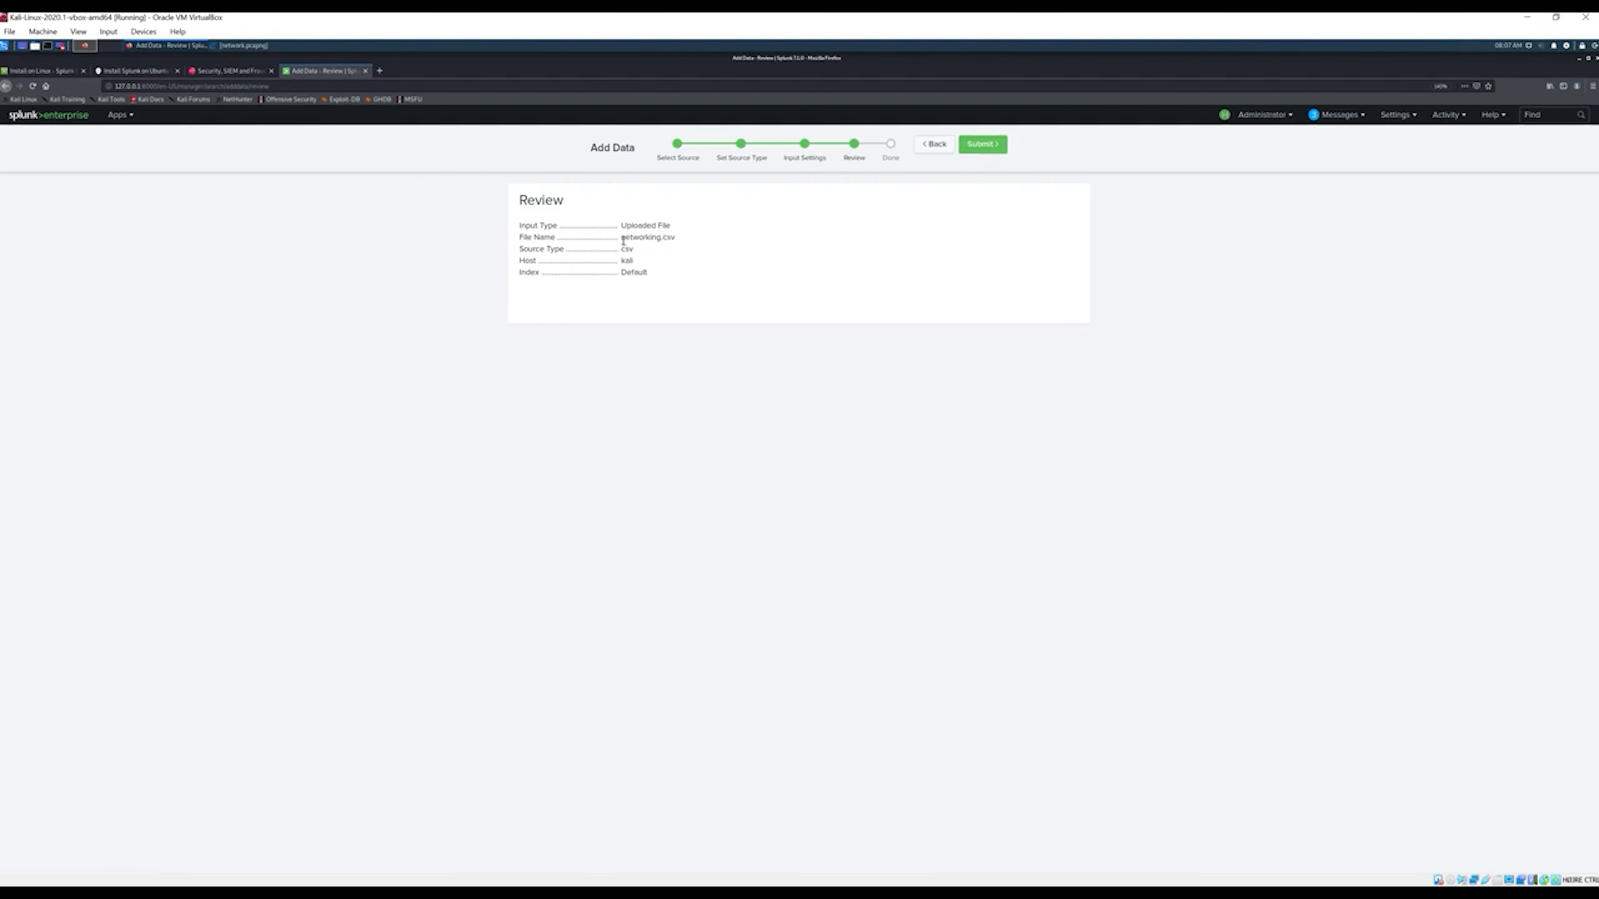
drag(625, 238, 678, 237)
click(677, 238)
click(673, 237)
click(989, 151)
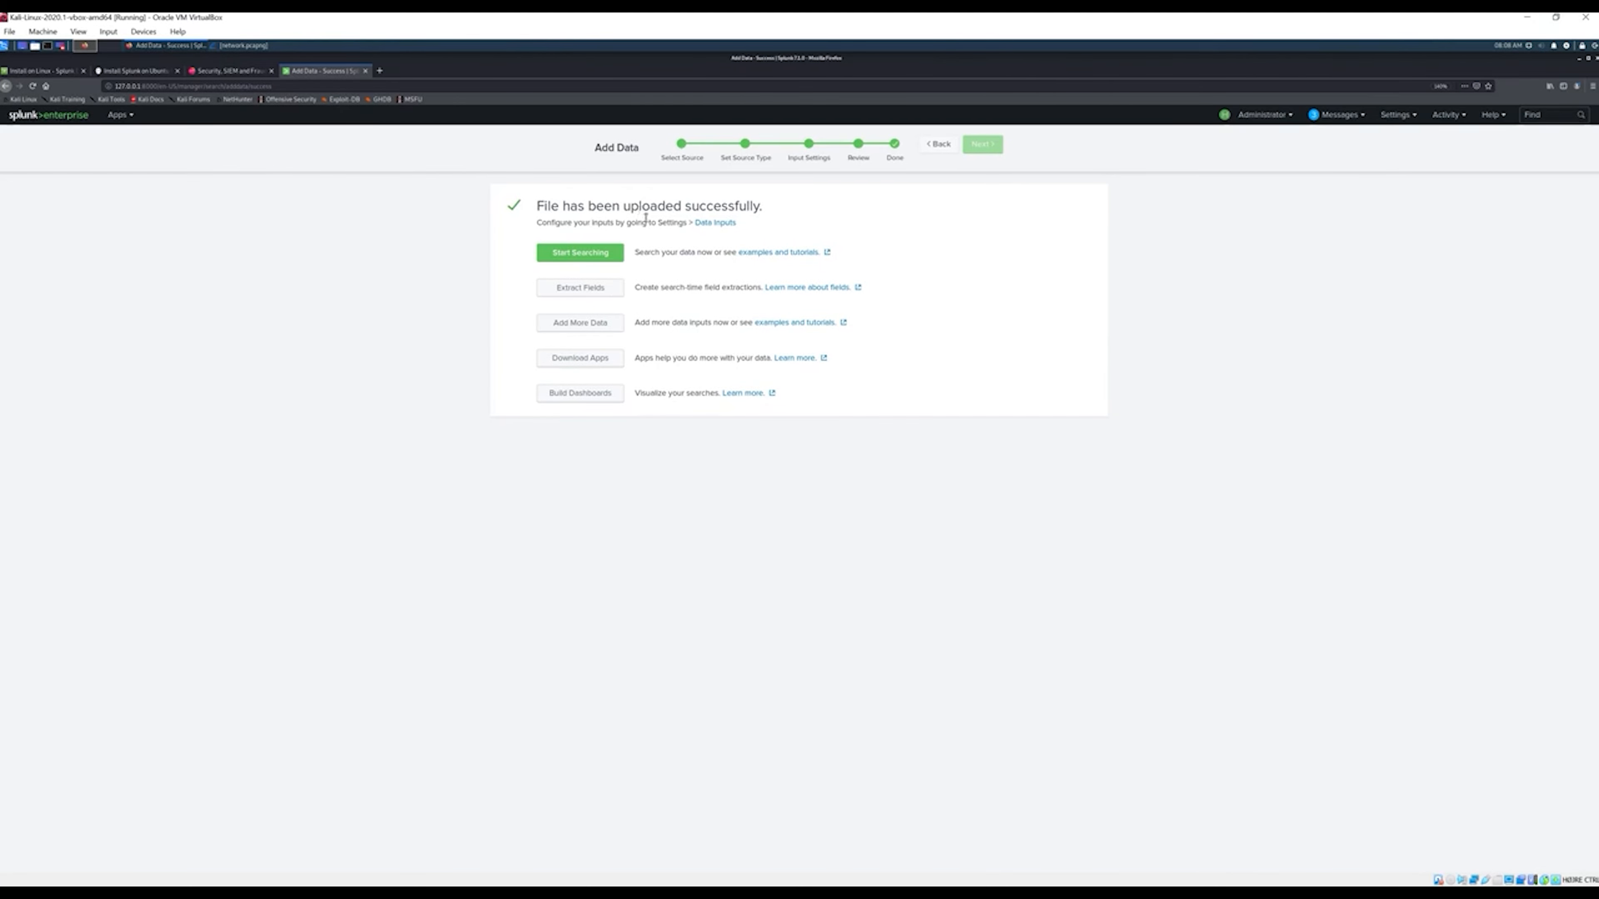
Start searching the uploaded networking.csv data and browse the event list, including the second results page
click(595, 254)
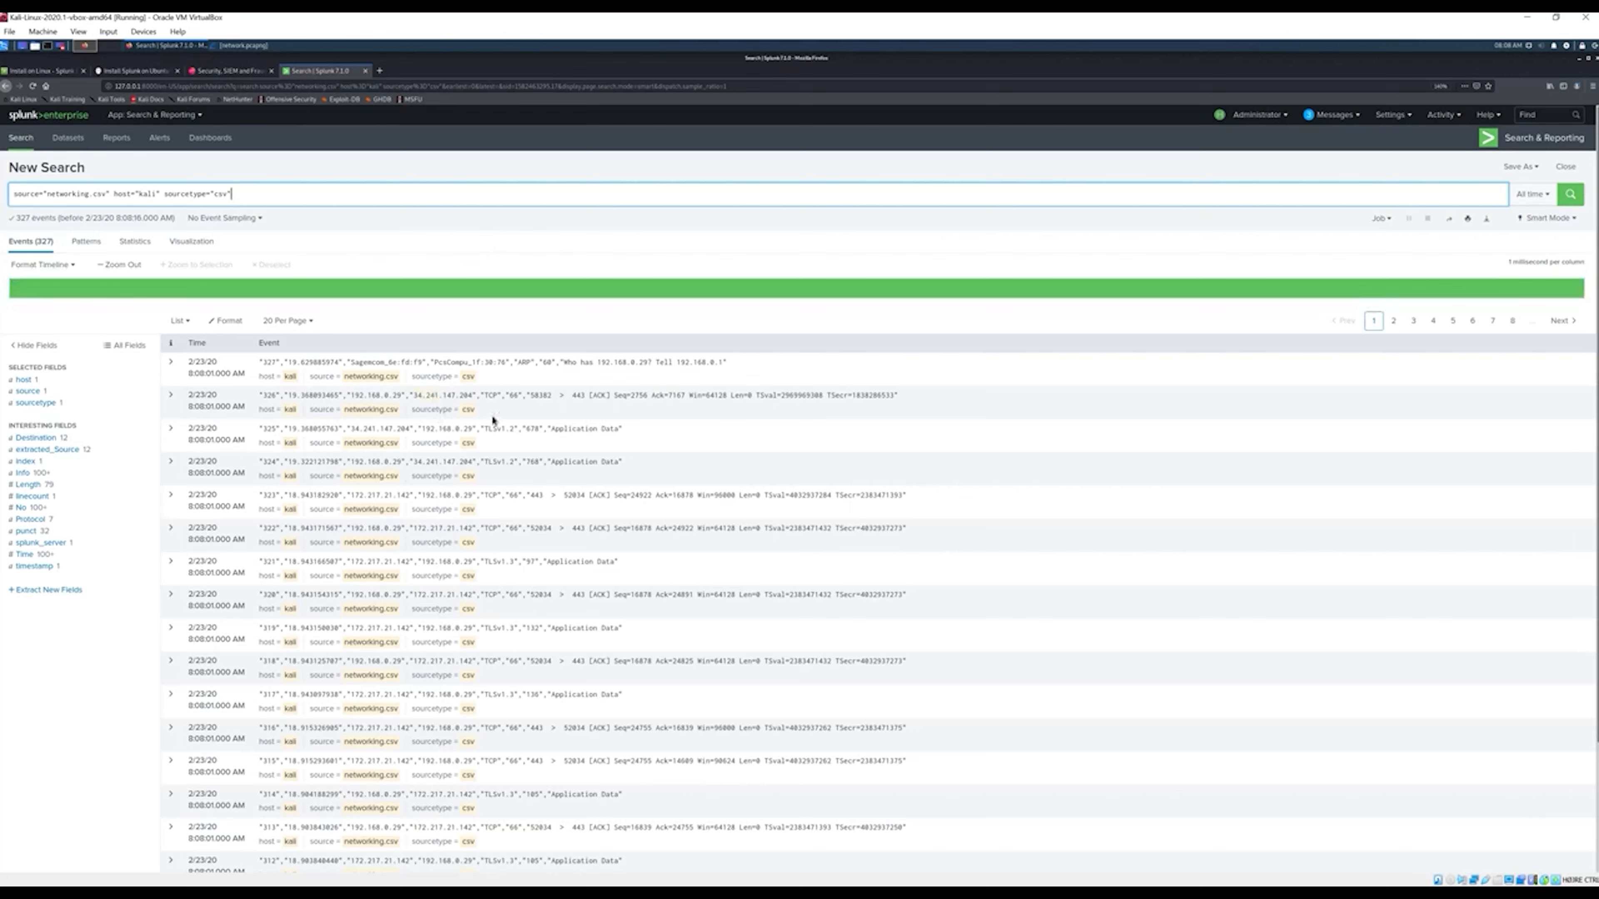
scroll(490, 435, down, 2)
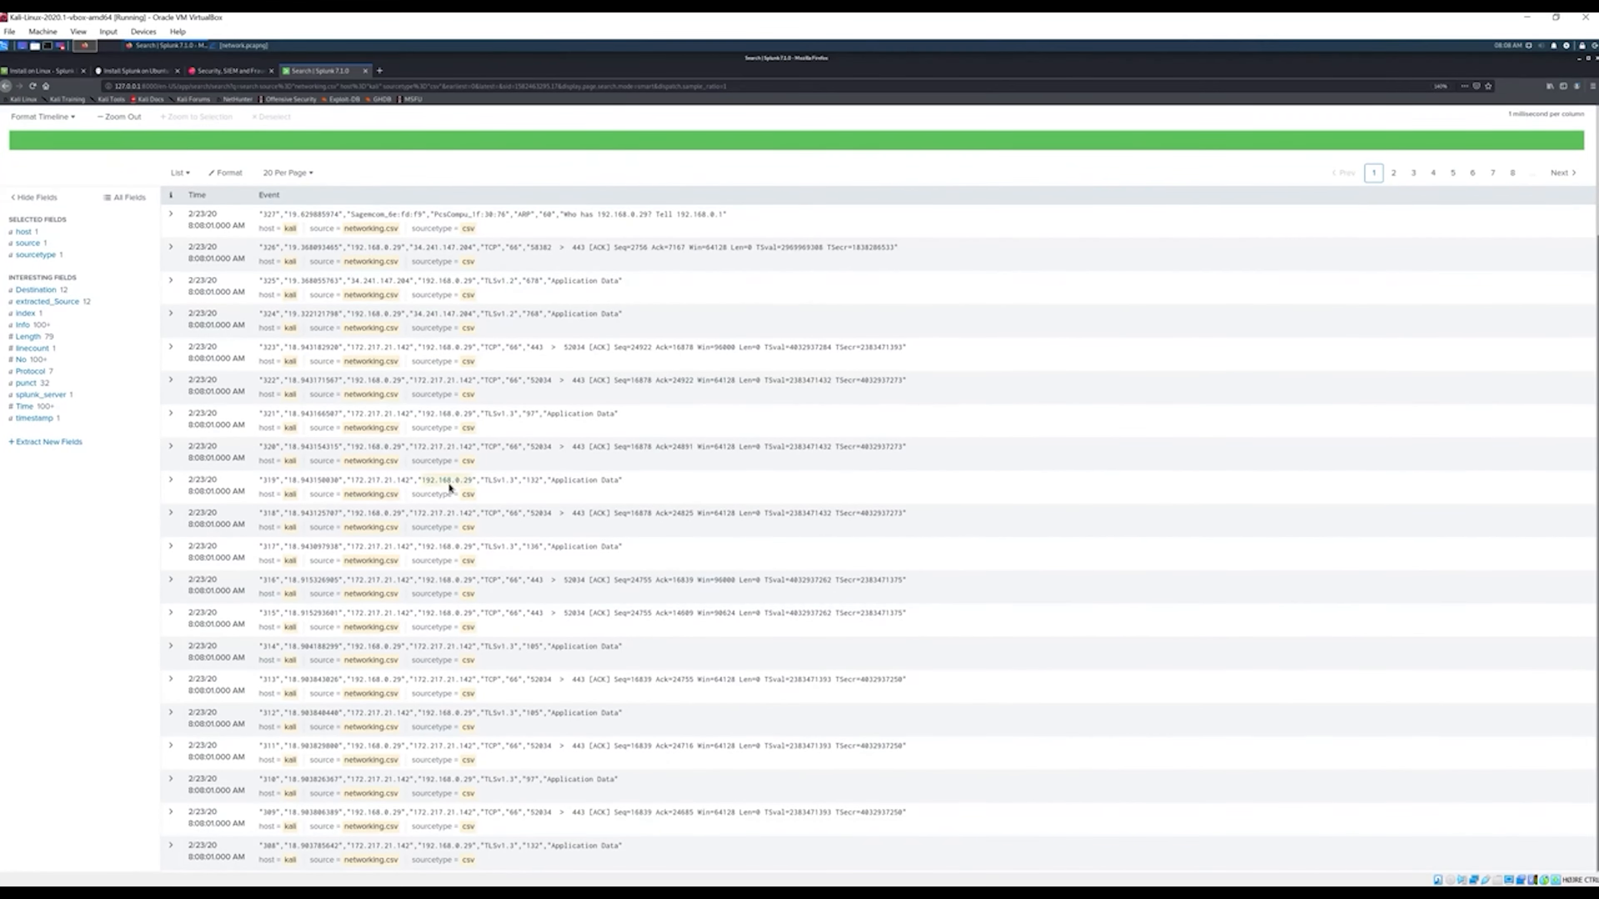
scroll(457, 474, up, 2)
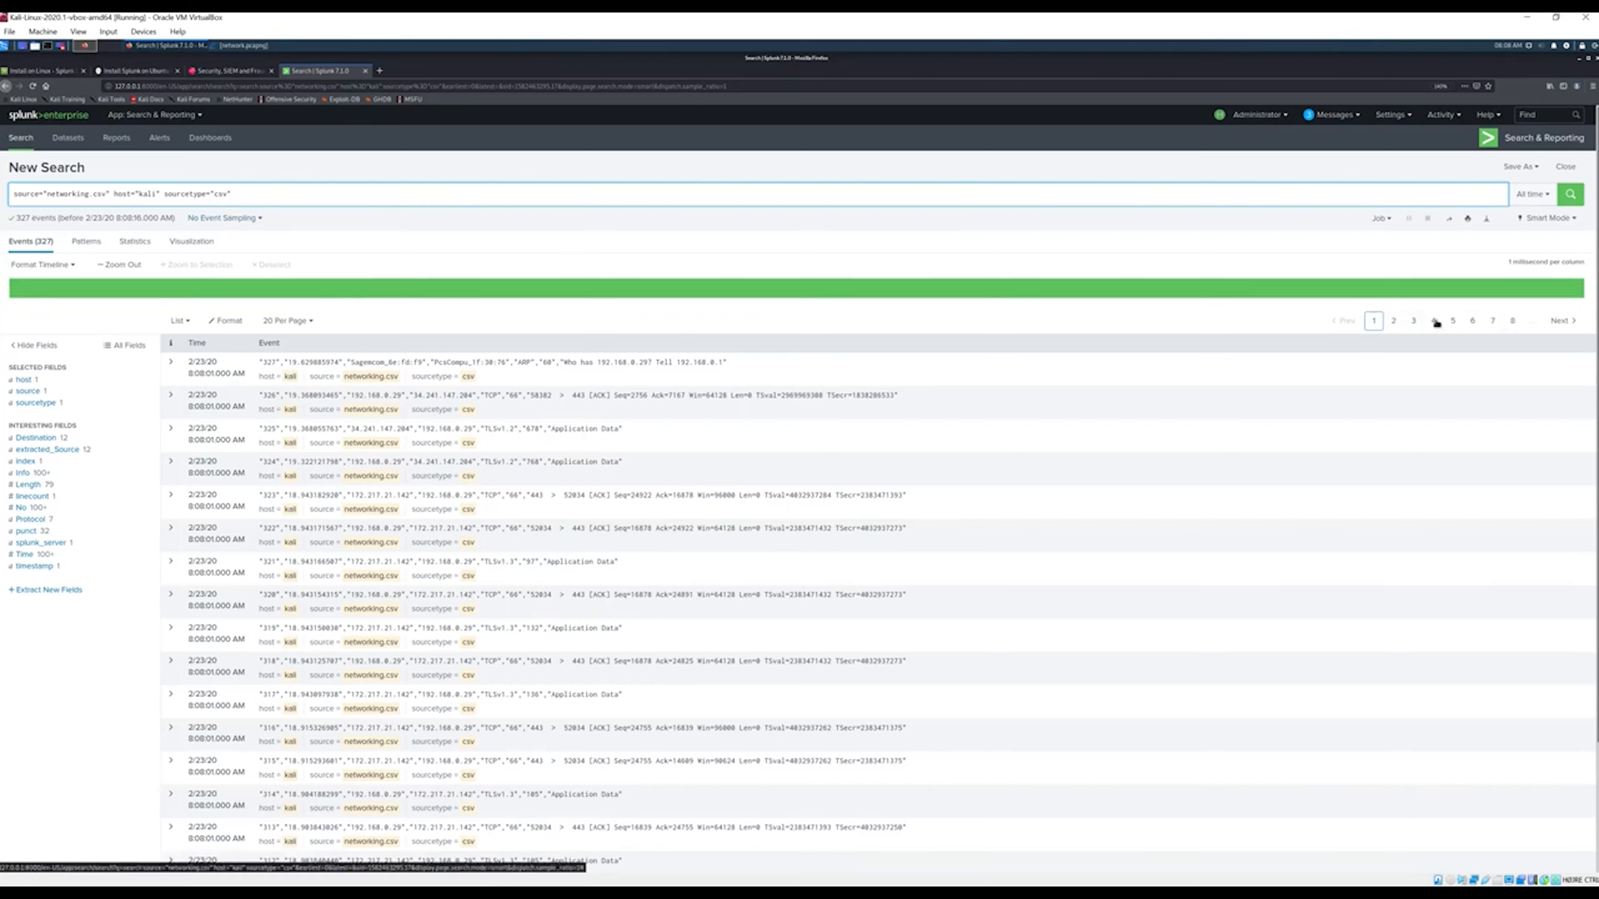
click(1396, 321)
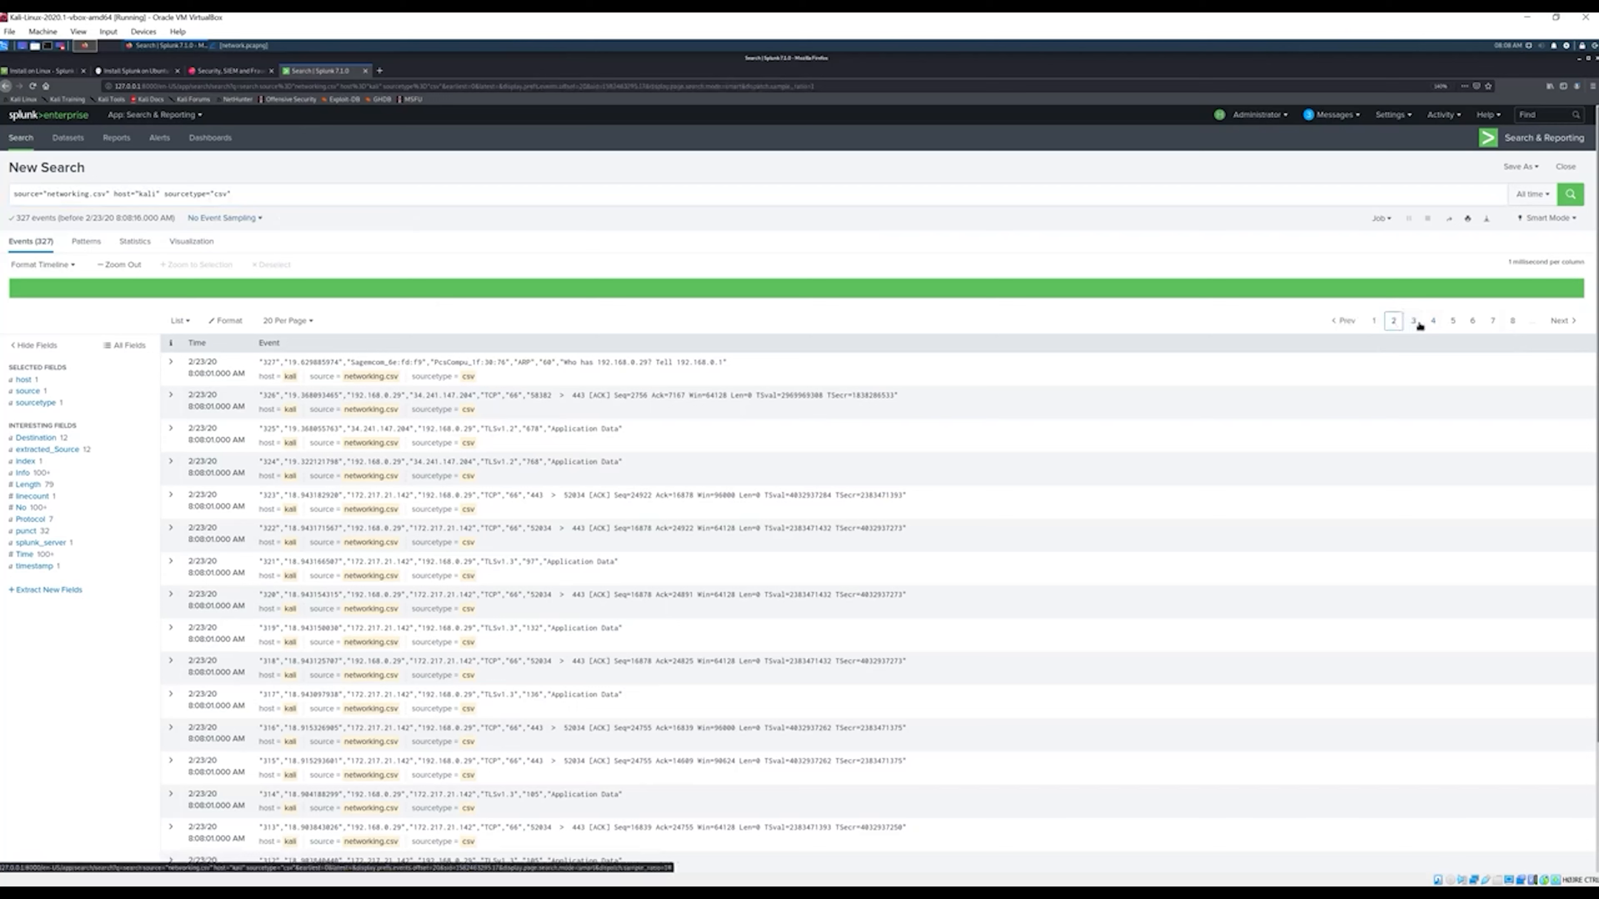
click(1374, 321)
Examine the value breakdowns of the Protocol and splunk_server fields in the search results
click(31, 518)
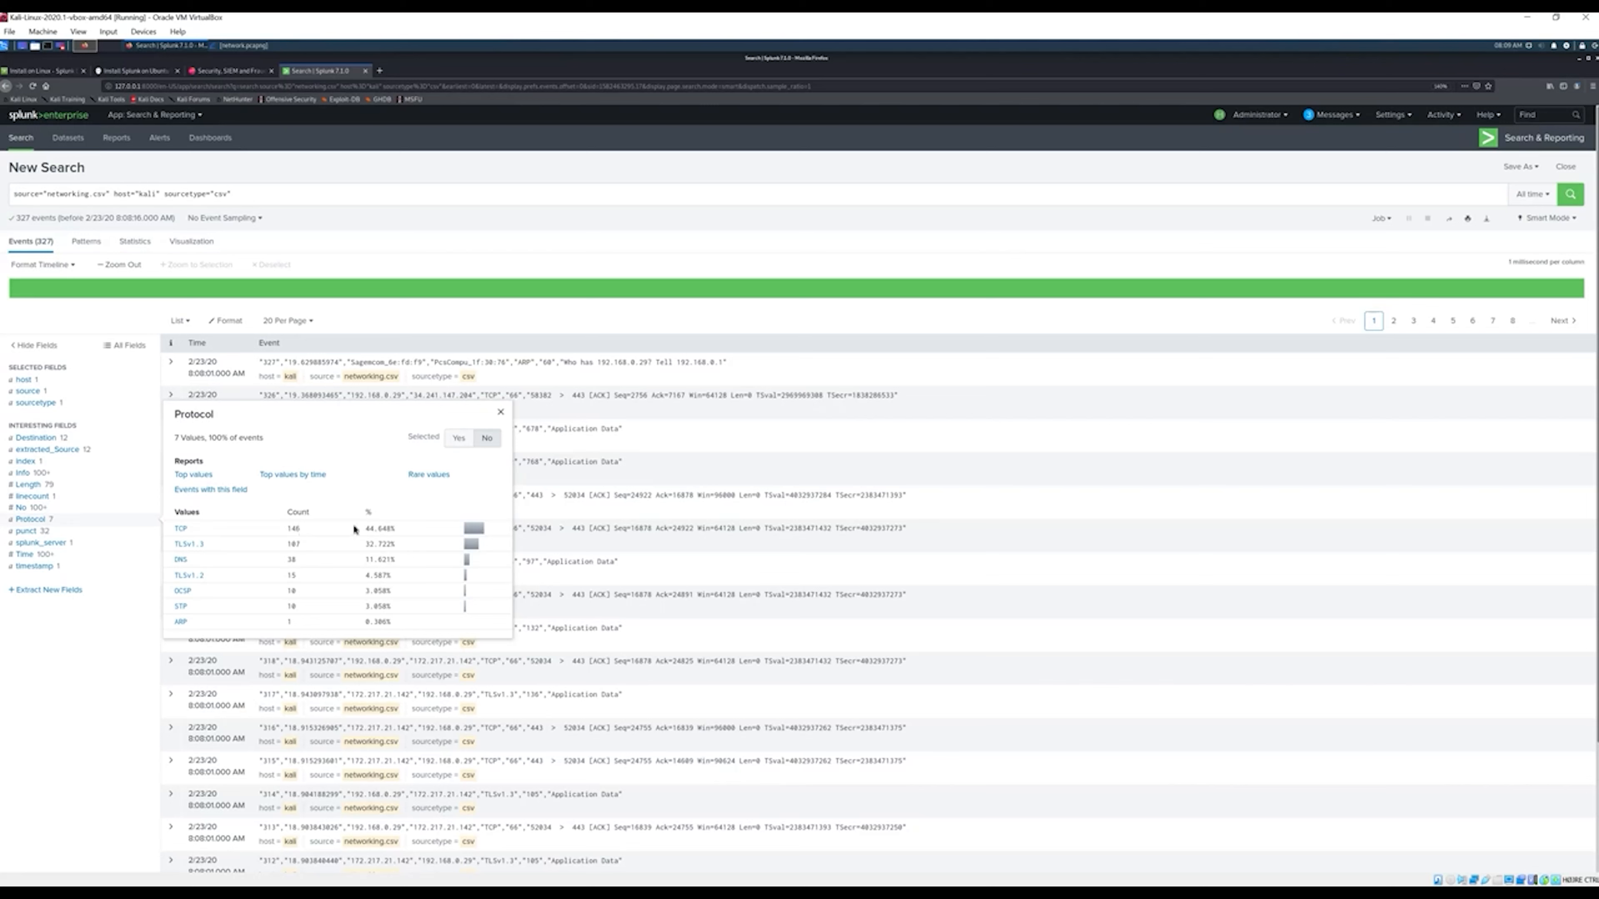
drag(365, 531, 388, 529)
click(370, 529)
click(500, 412)
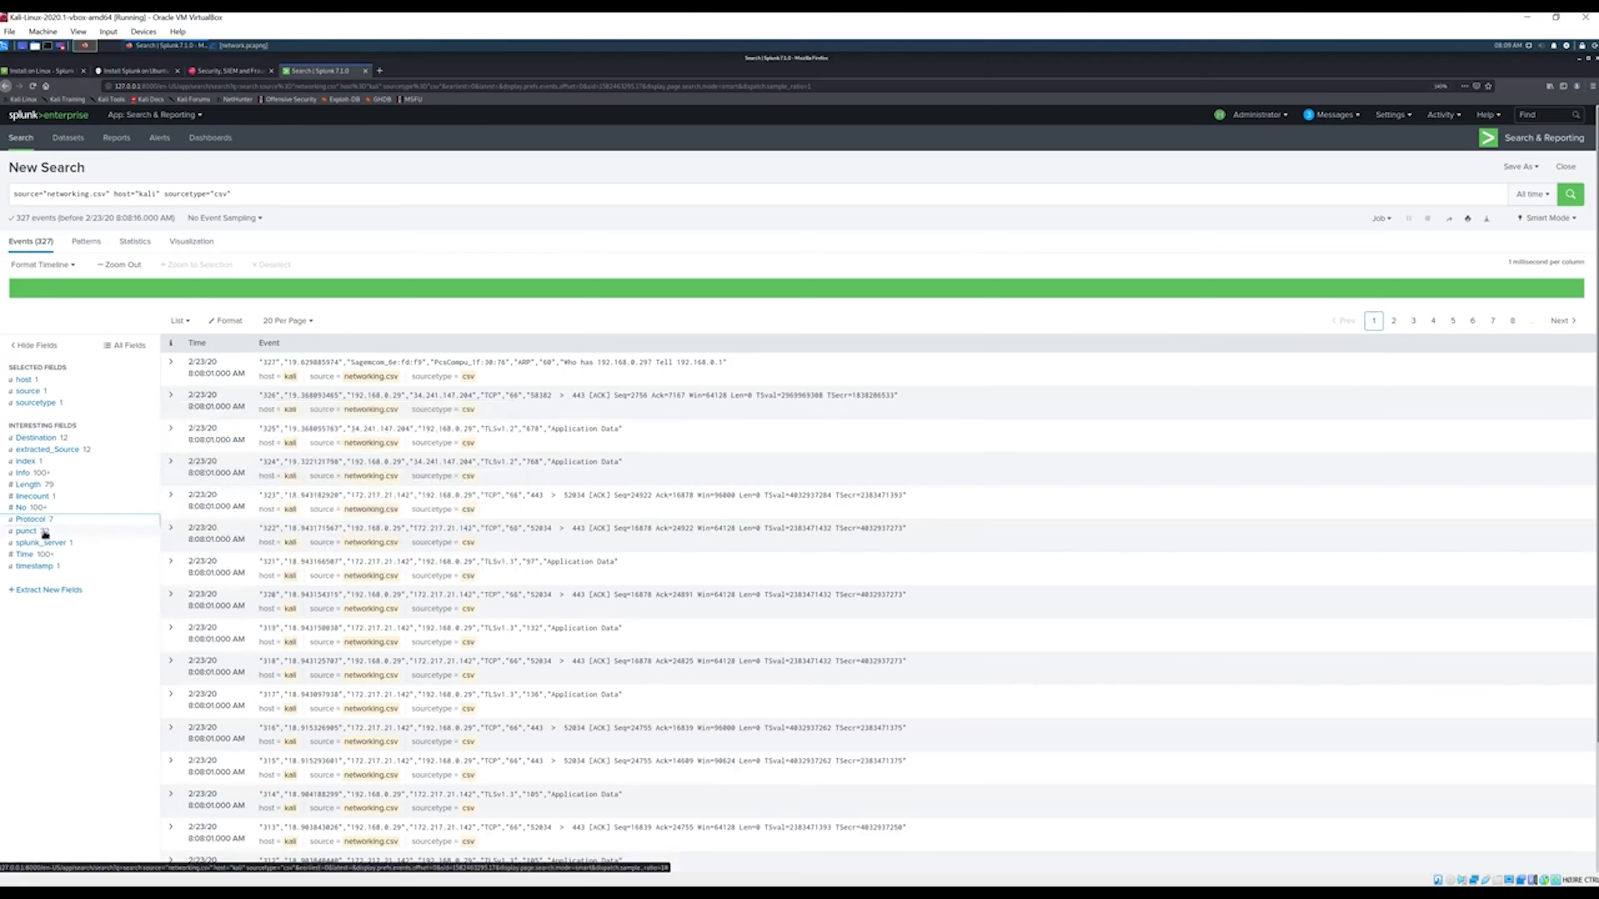
click(42, 543)
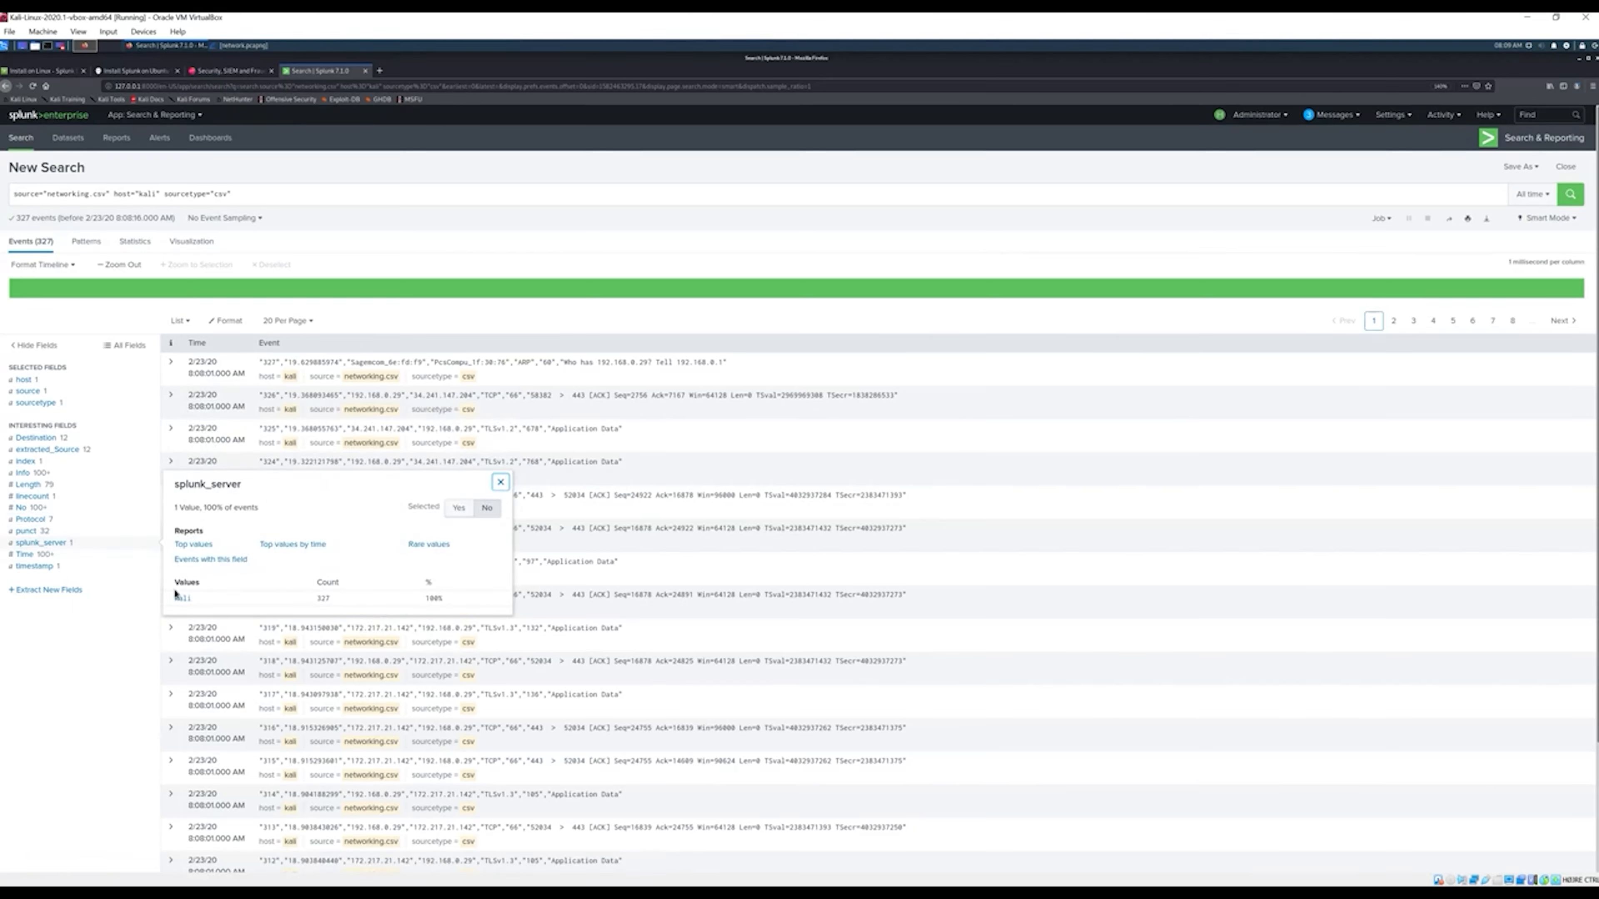
drag(318, 597, 349, 598)
click(500, 484)
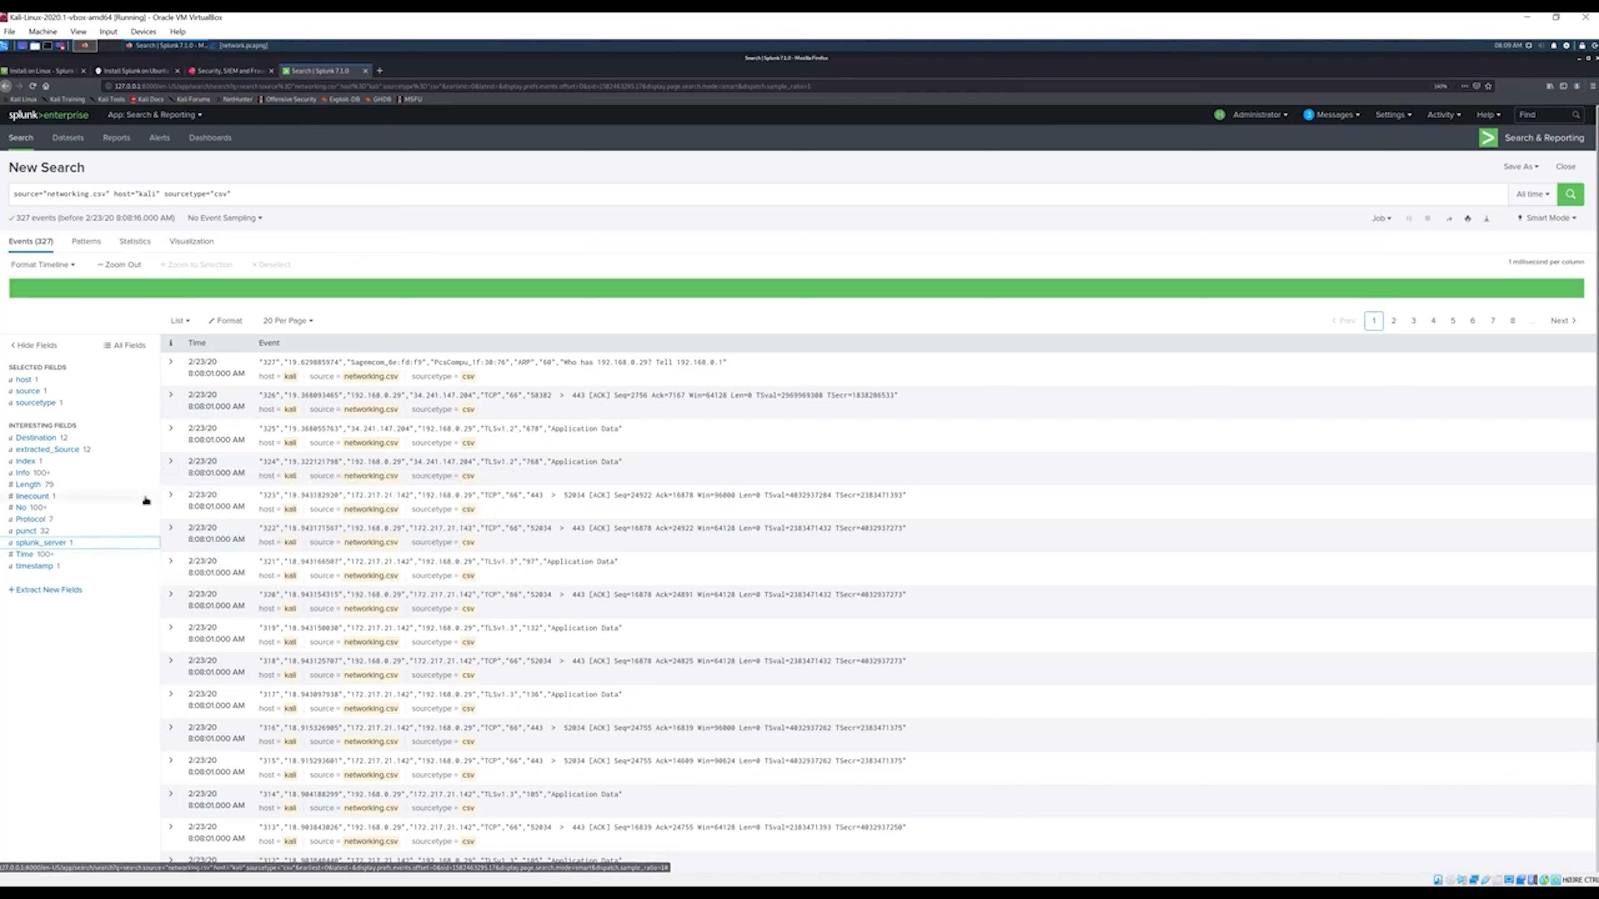
Start extracting new fields from the csv events, using TCP event 320 as the sample and Regular Expression as the method
scroll(97, 558, down, 1)
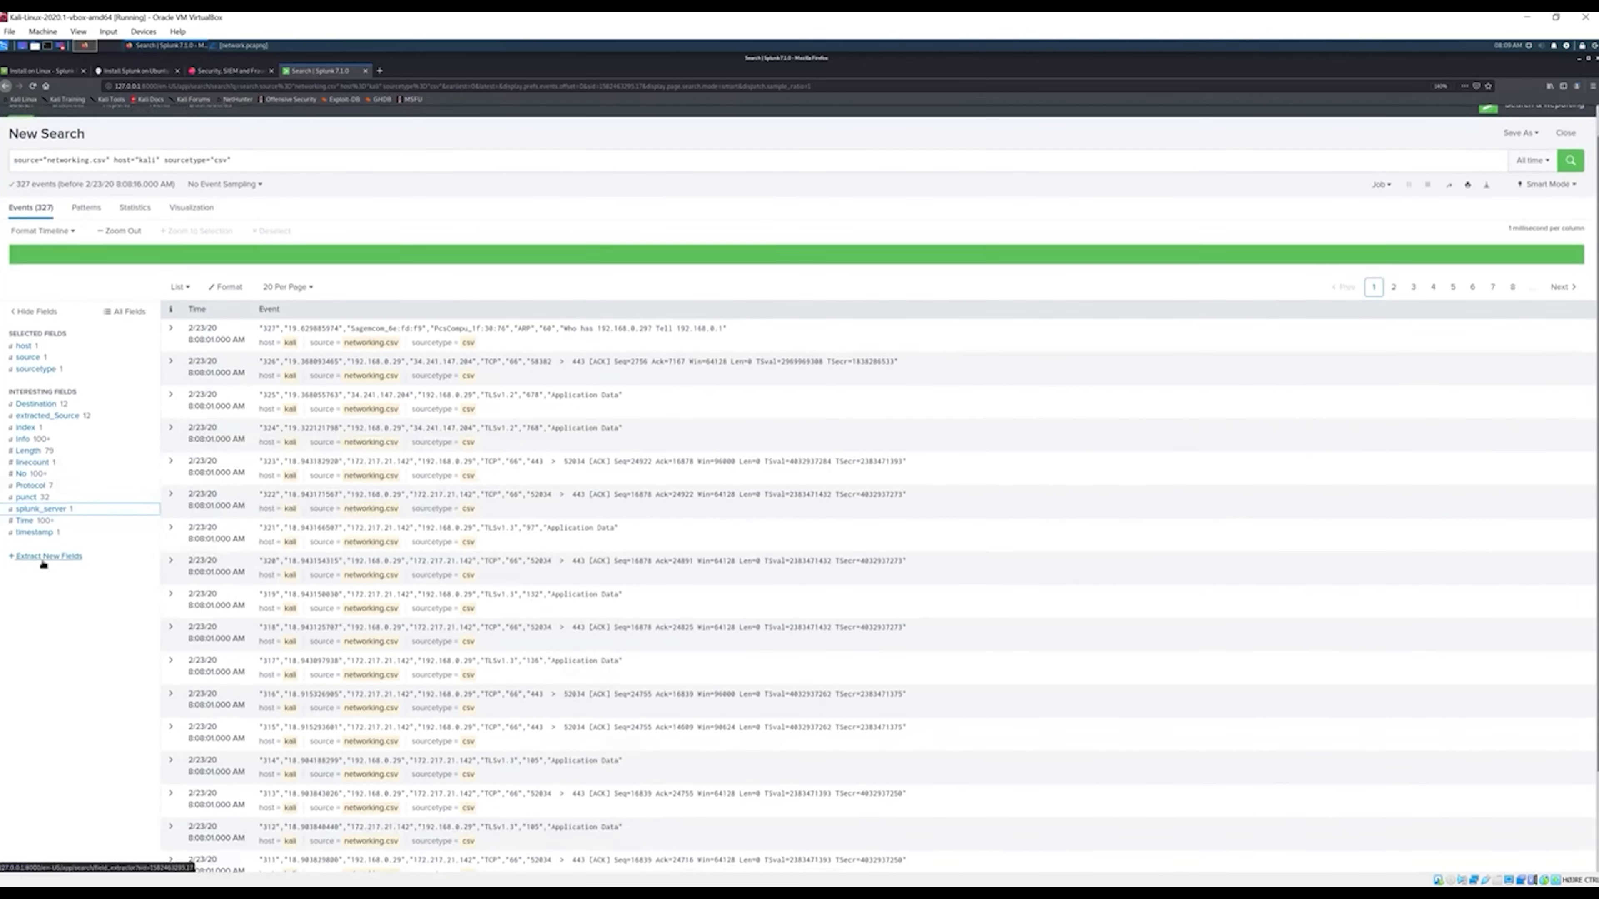
click(48, 556)
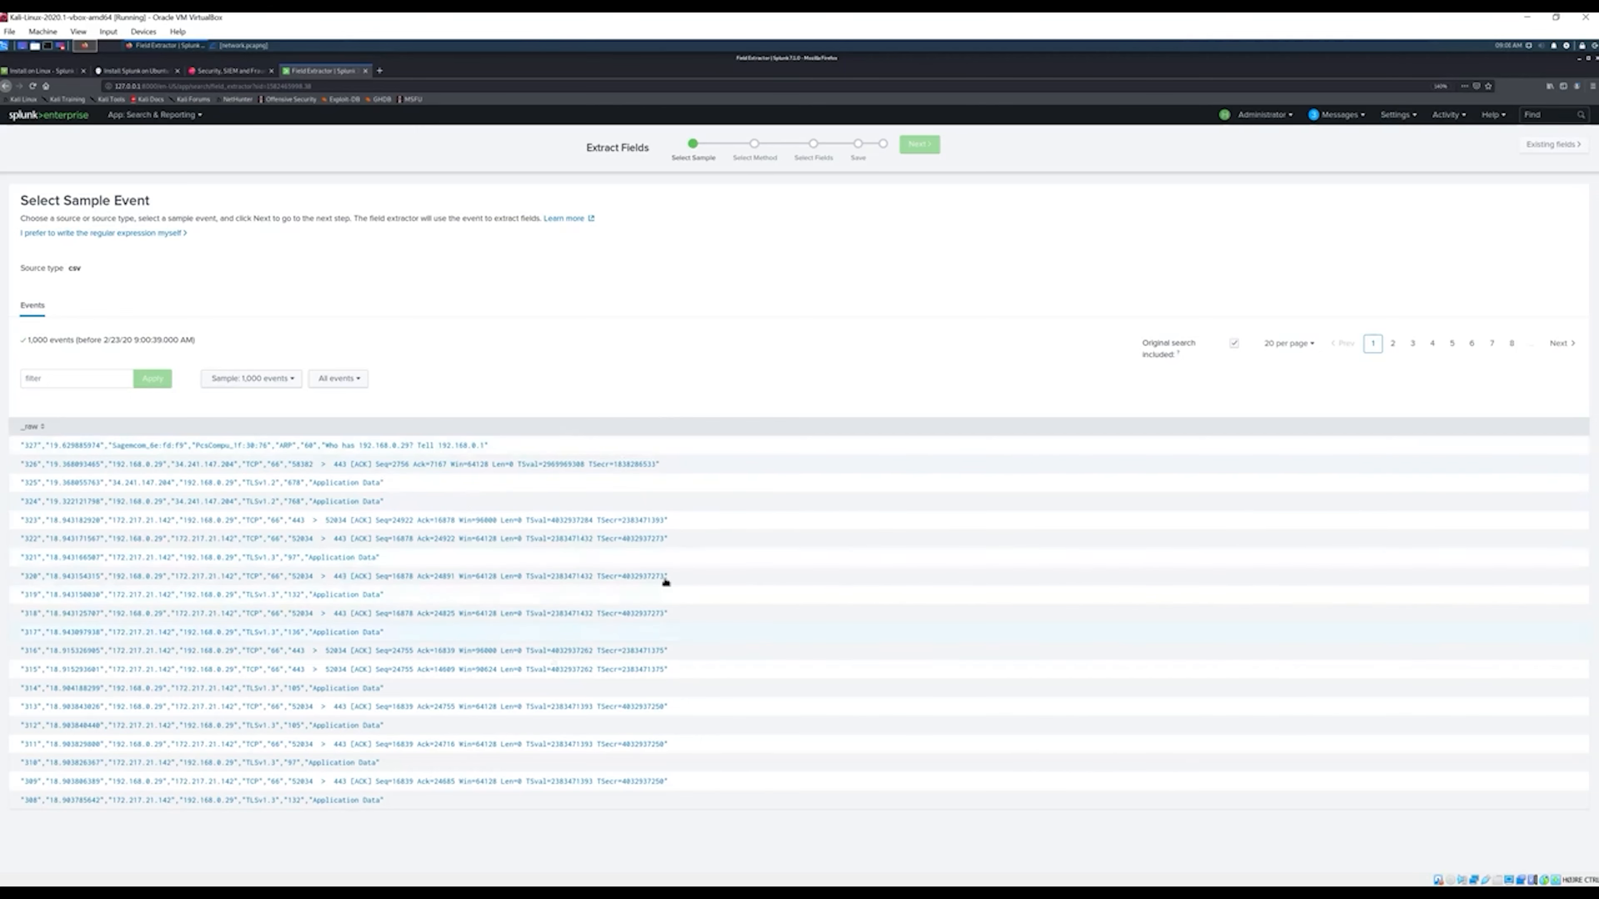
click(680, 577)
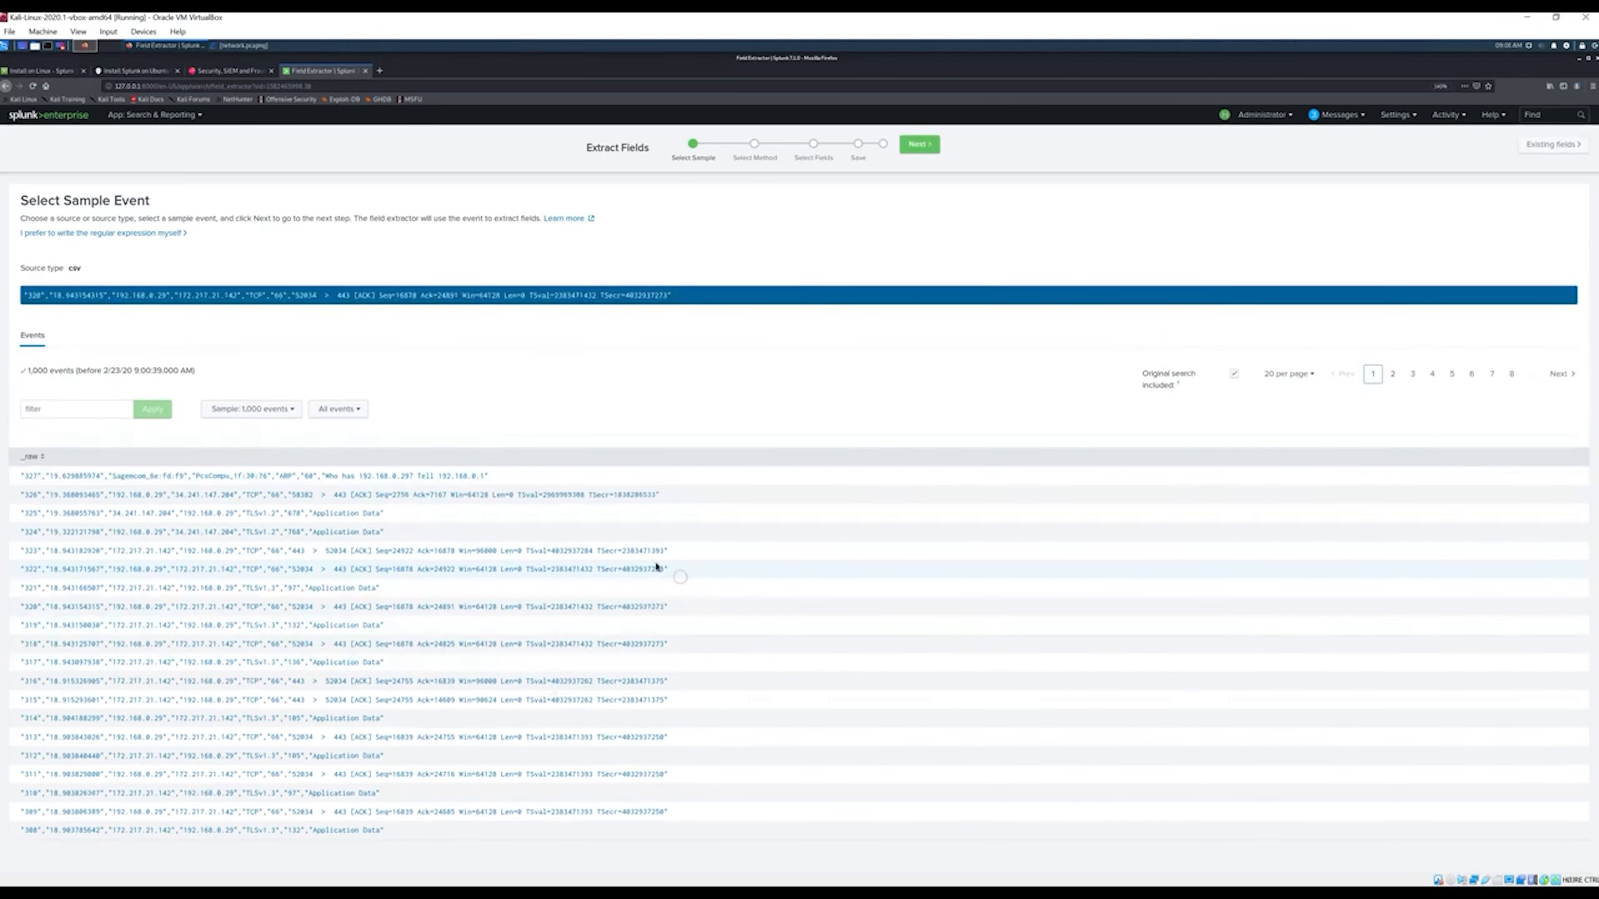
click(919, 145)
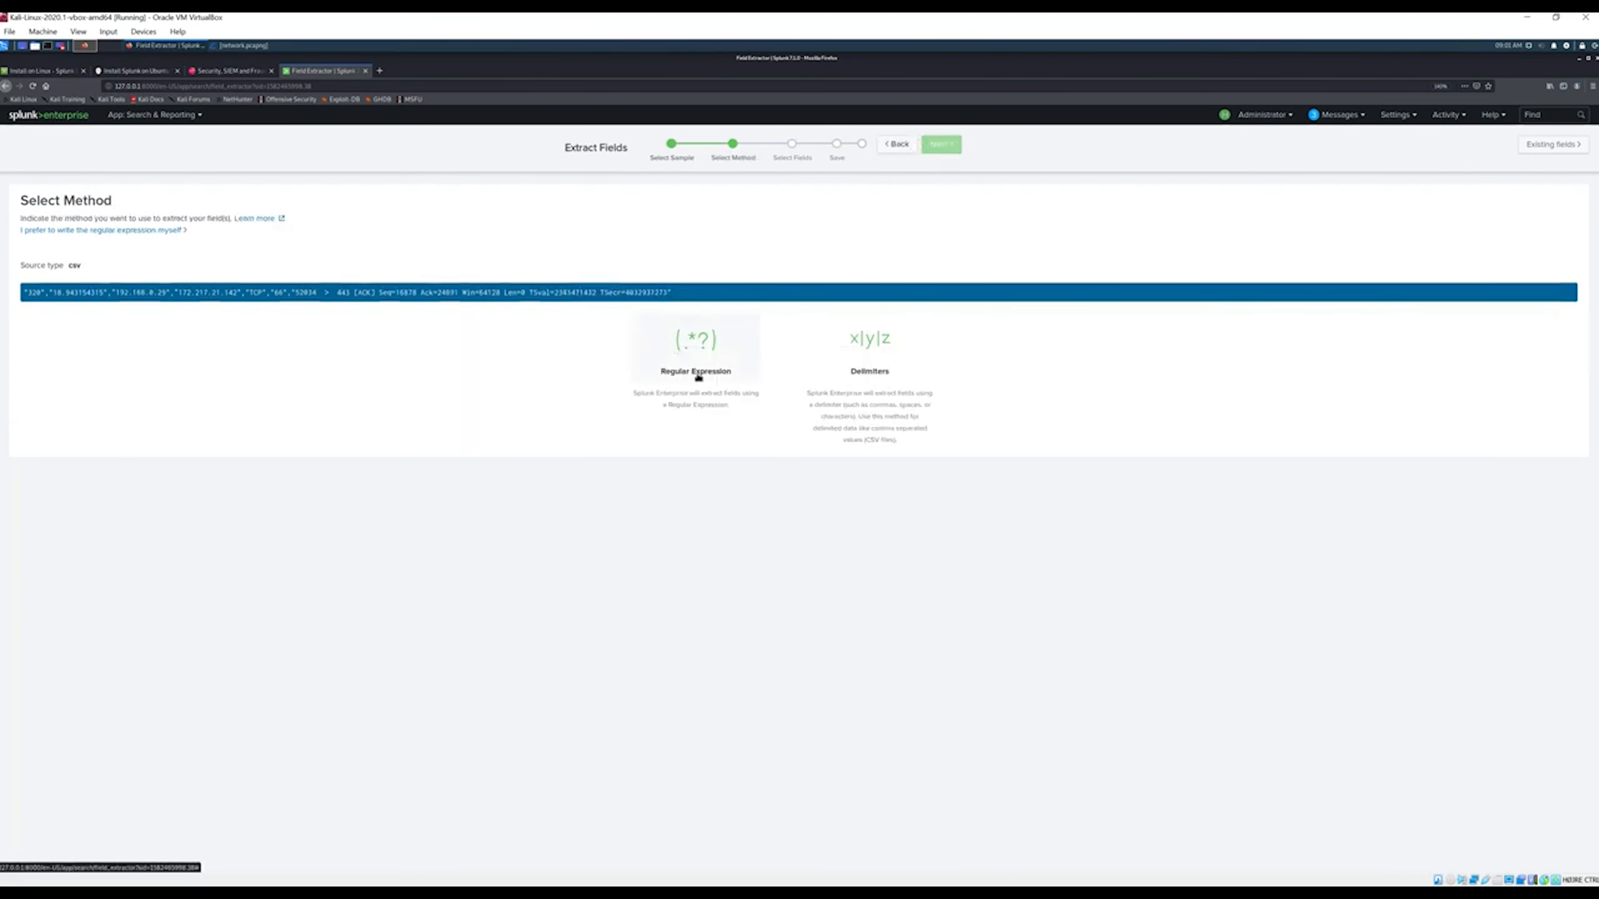
click(708, 343)
click(961, 145)
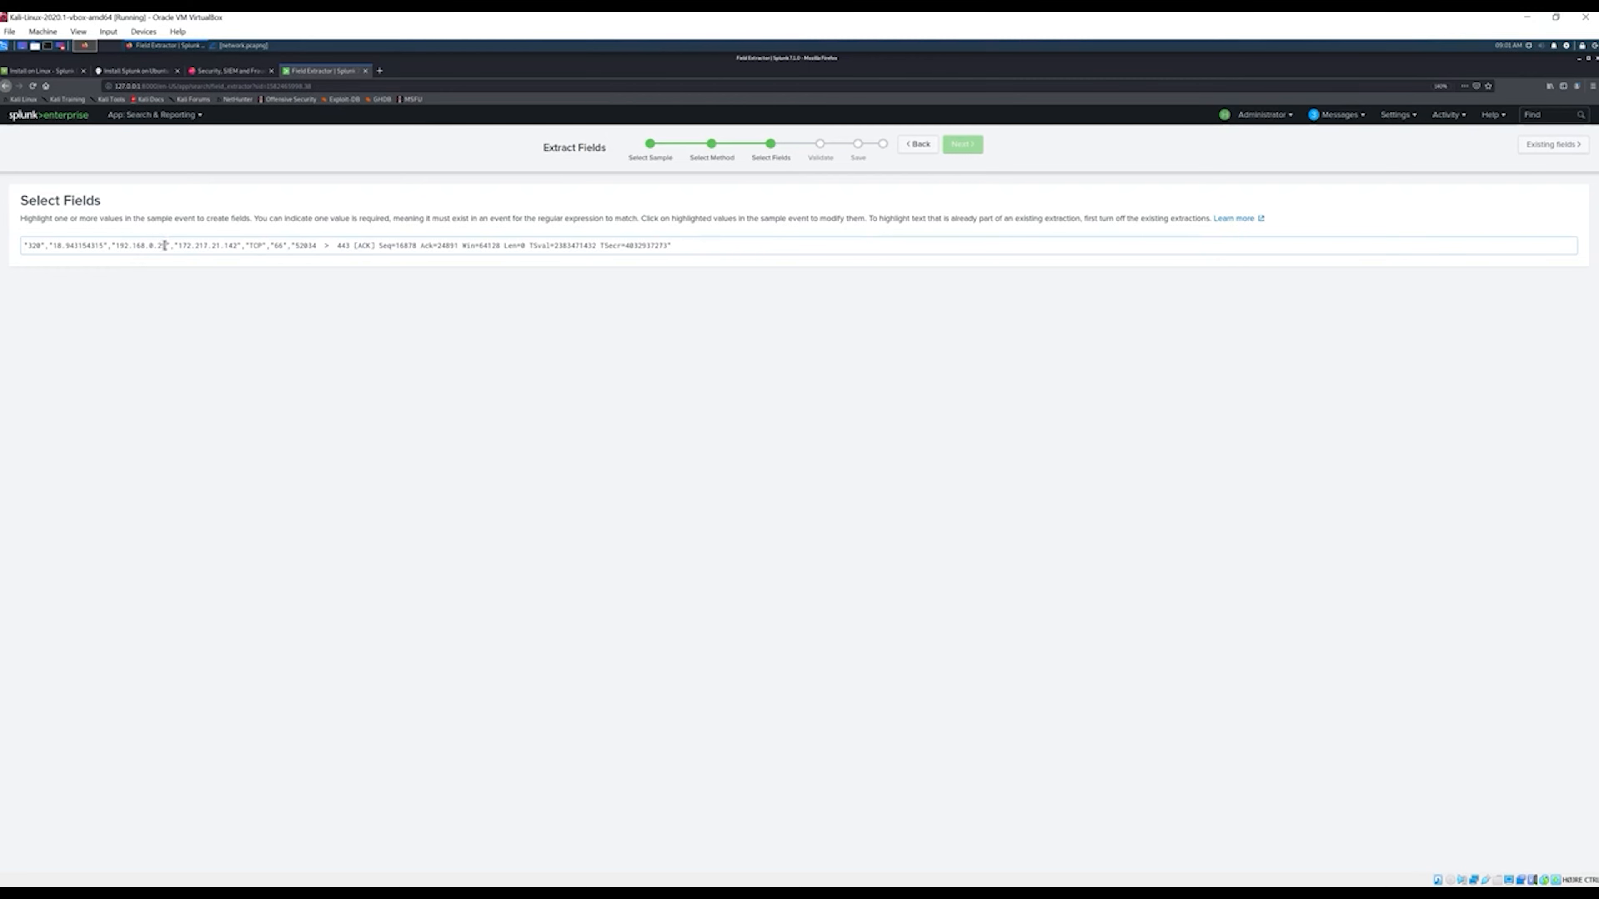
Extract the sample event's source address 192.168.0.29 as a field named IPs, and review its regular expression and preview matches
drag(165, 245, 118, 247)
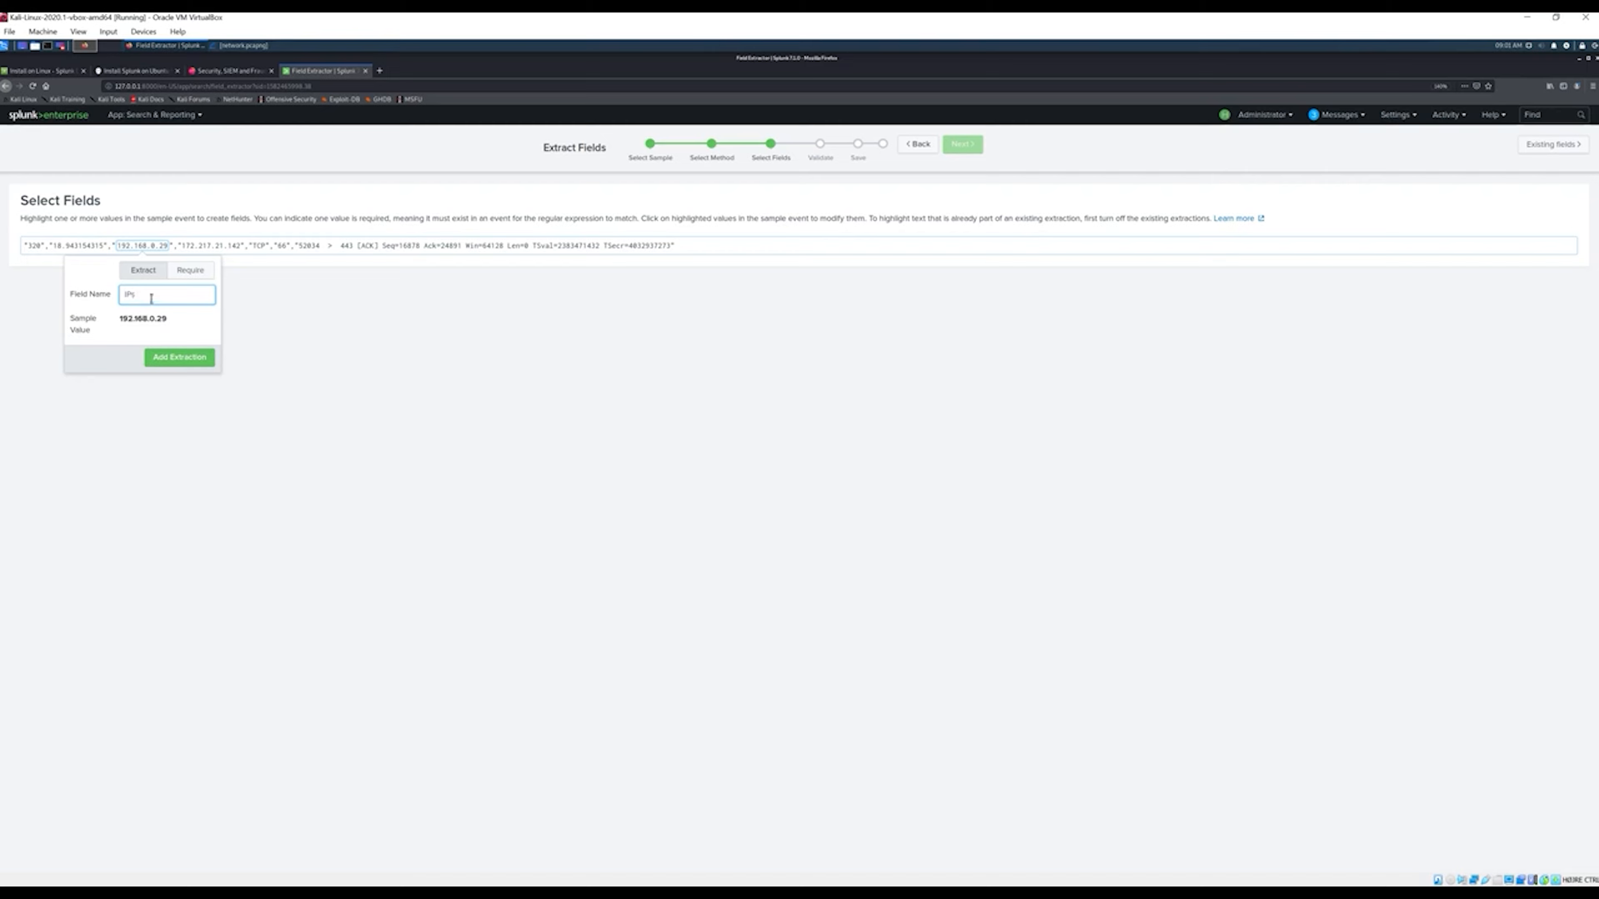
click(180, 357)
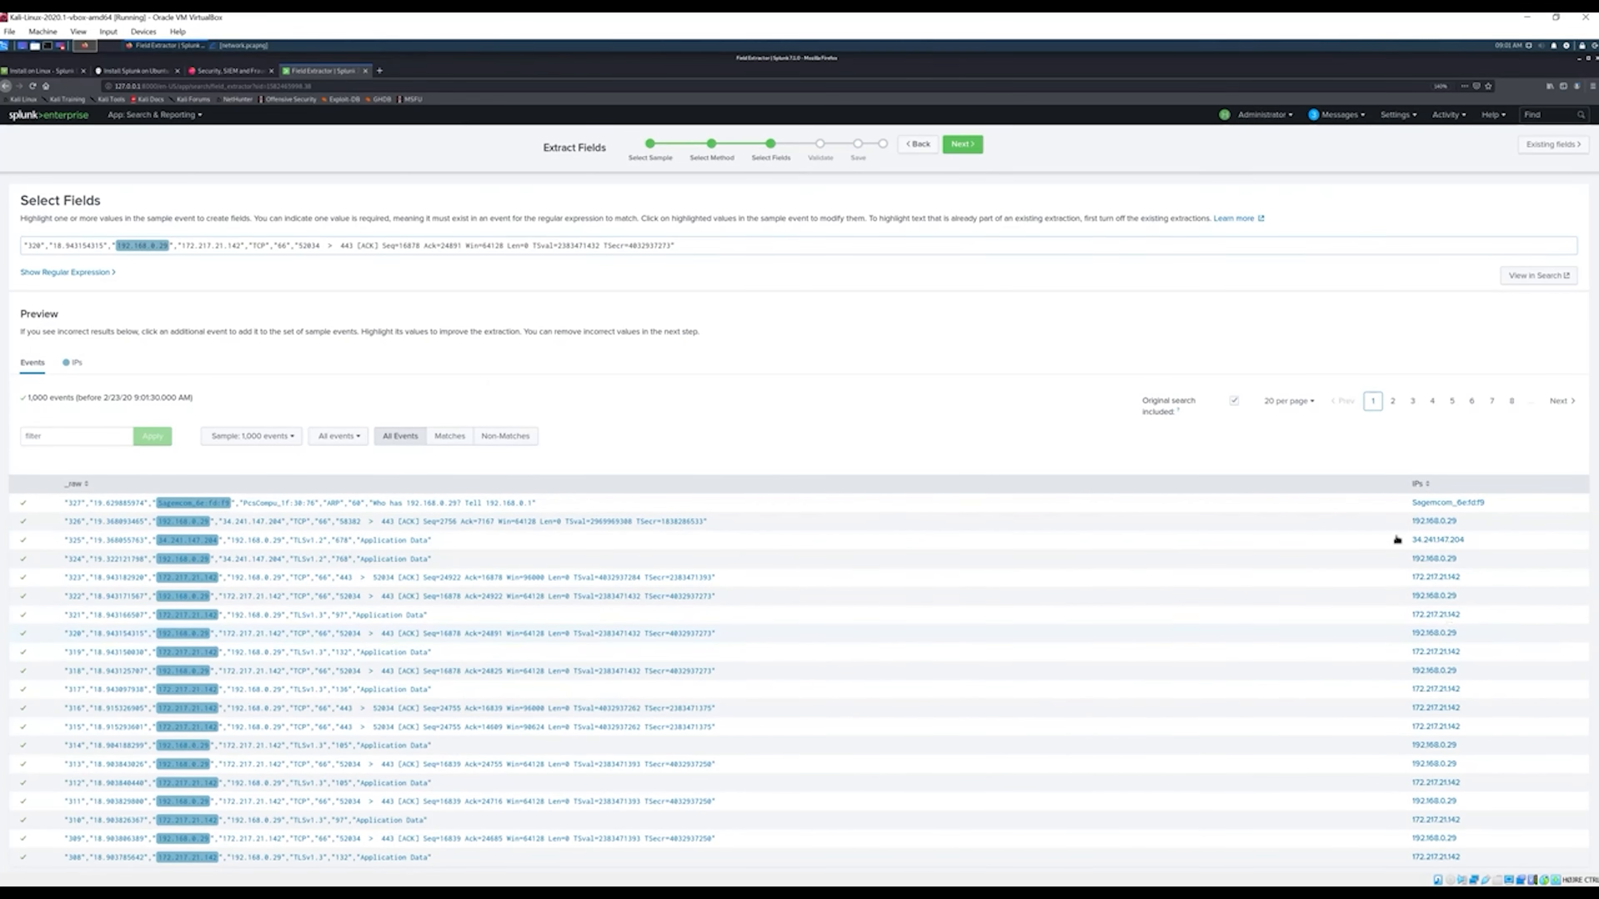
click(95, 272)
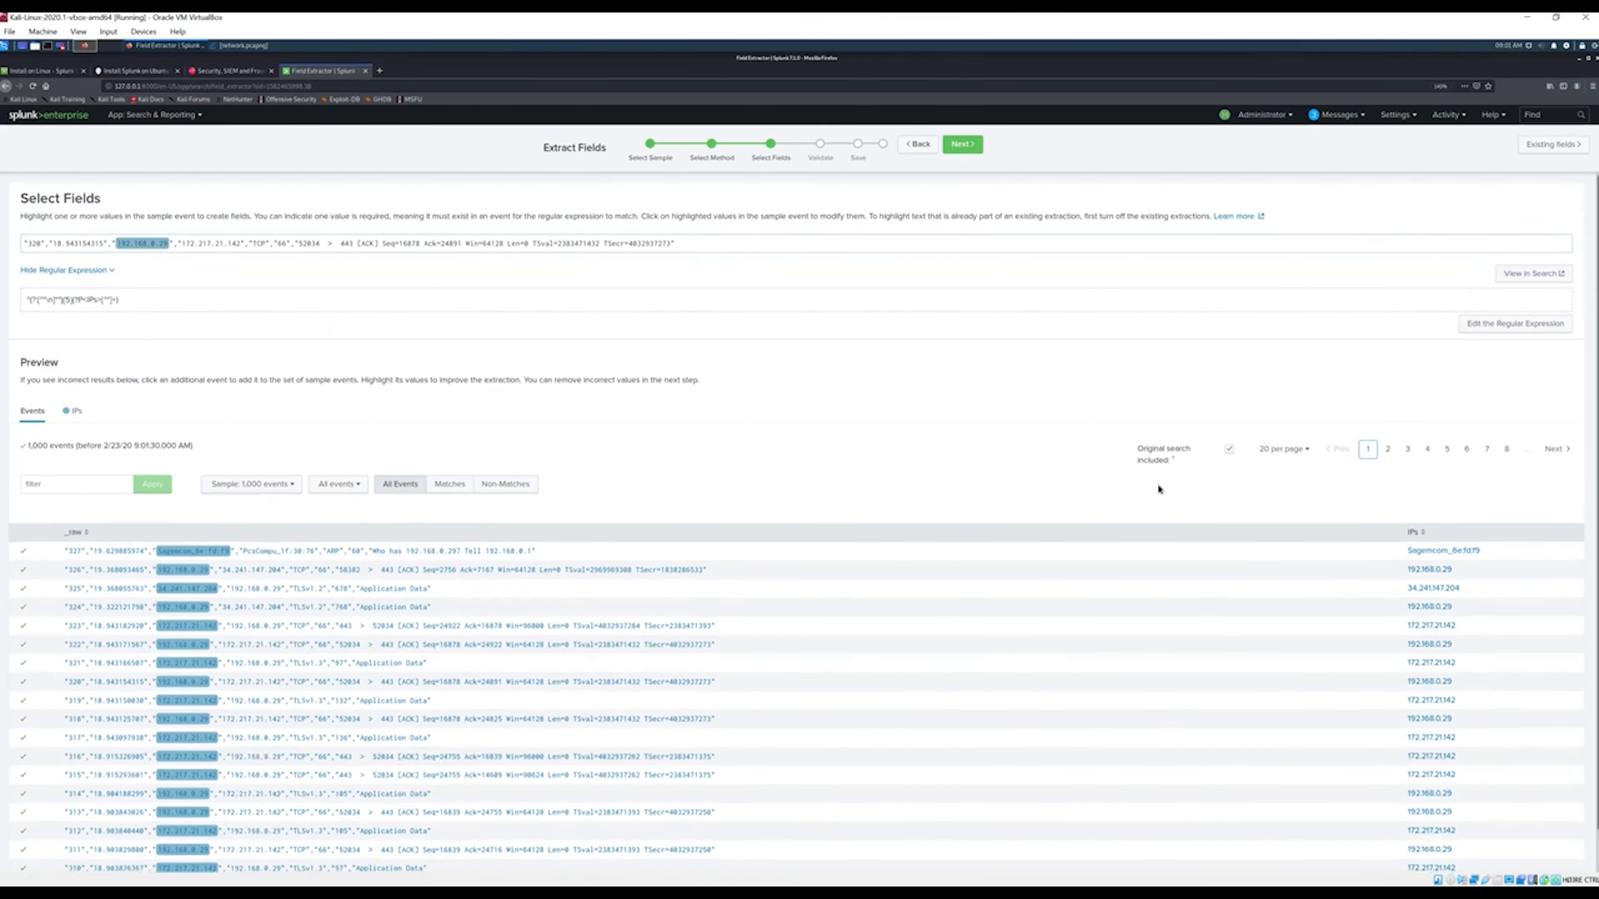
scroll(1183, 535, down, 1)
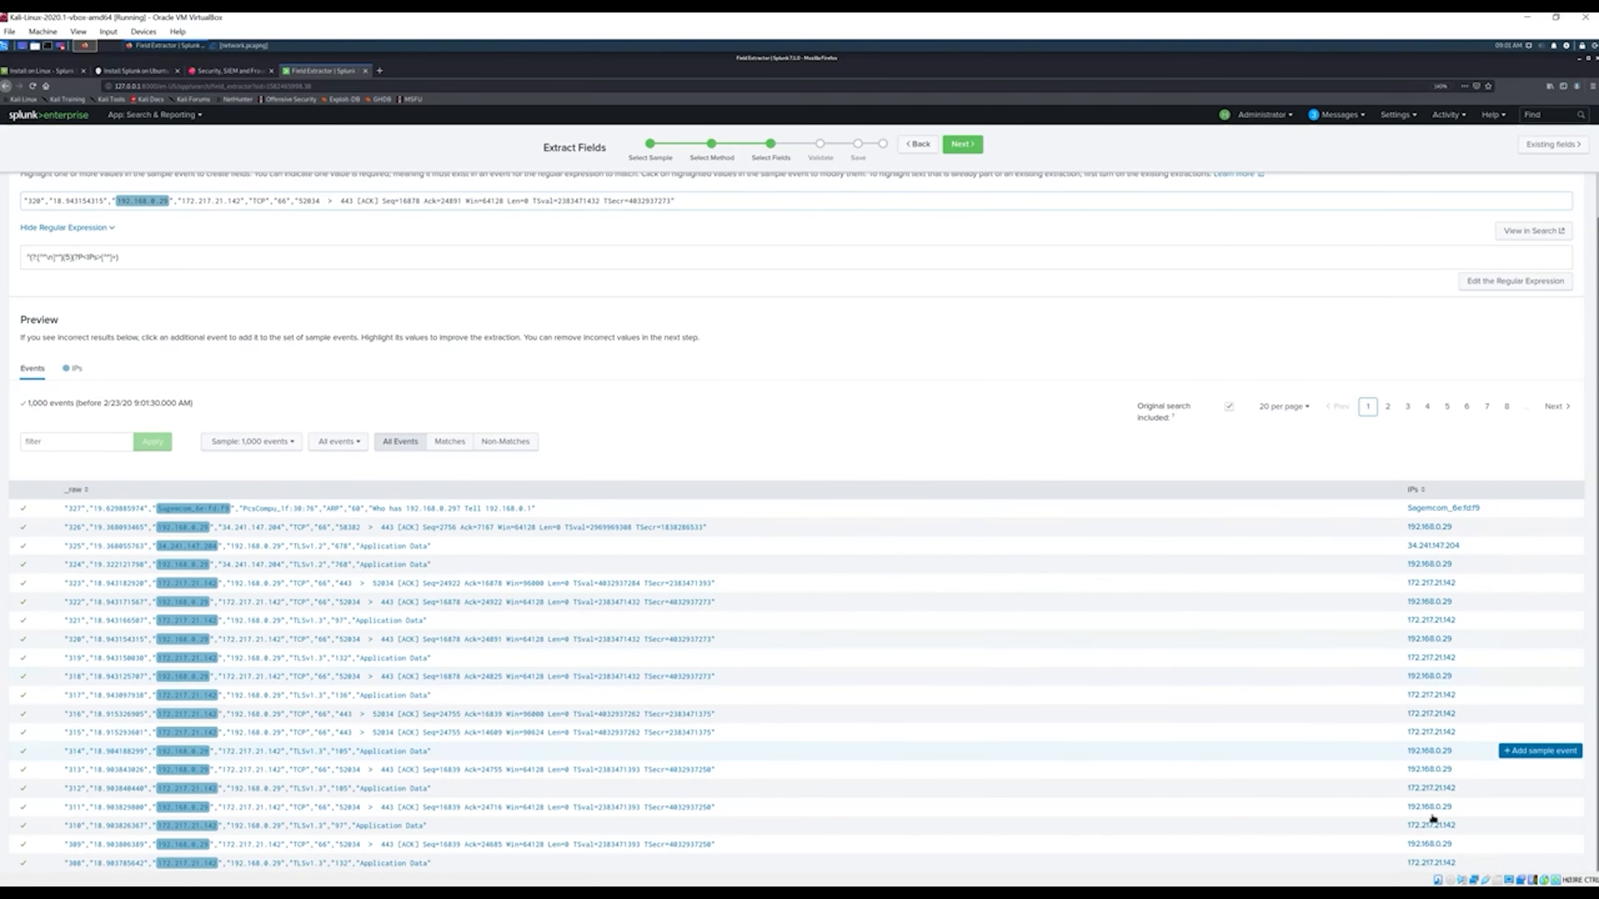
scroll(979, 162, up, 1)
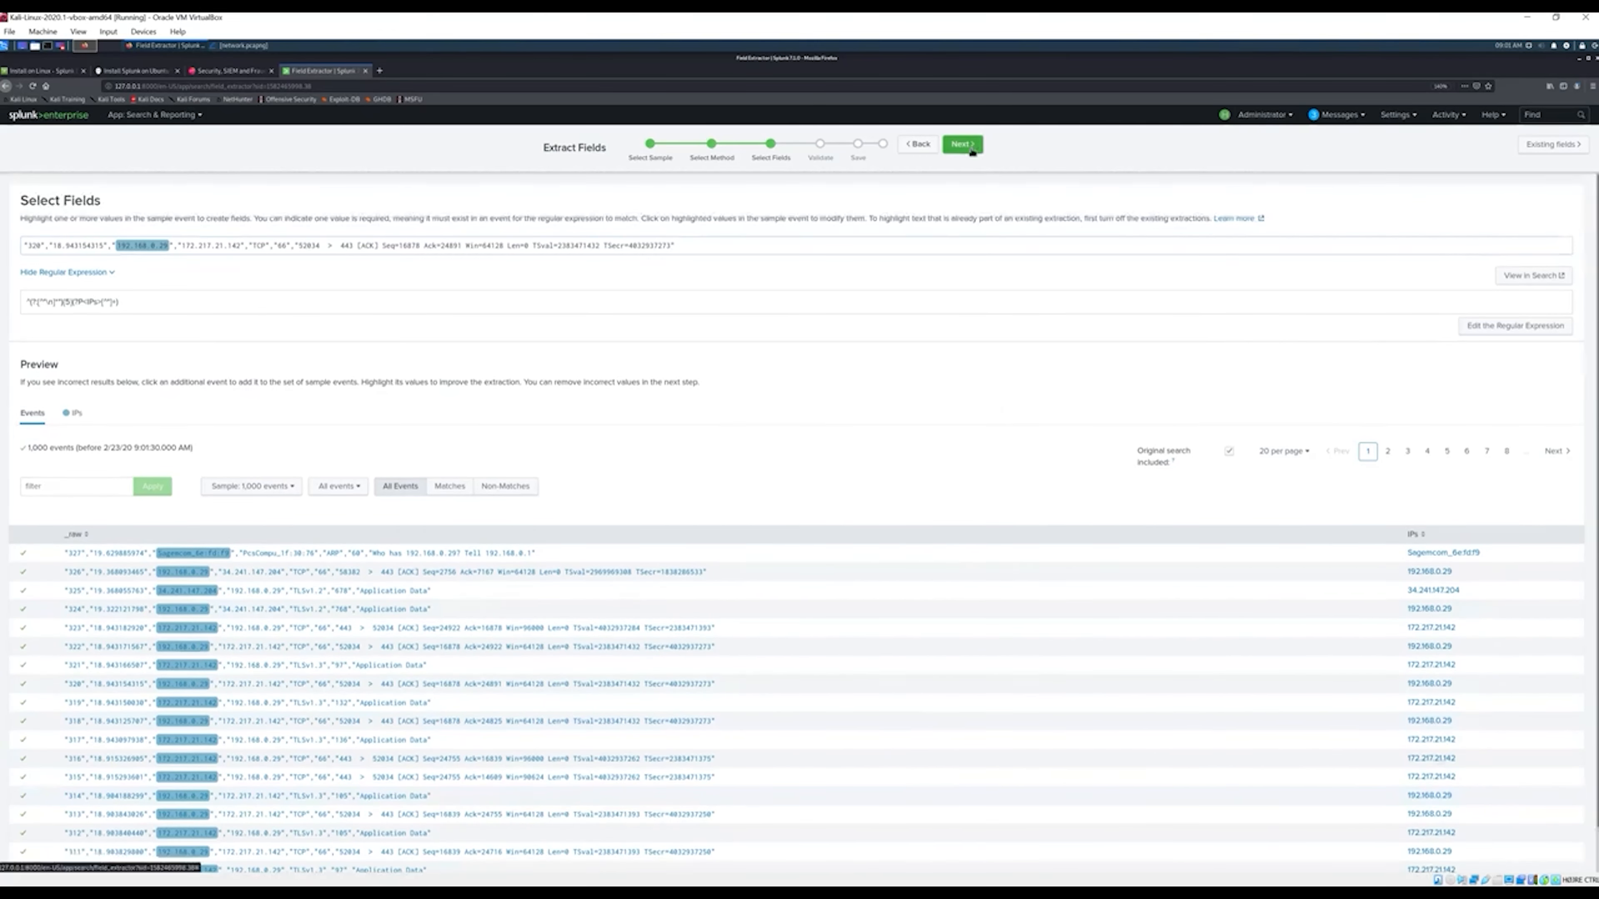
Accept the validated IPs extraction and save it with the name IPs and Owner permissions
click(963, 145)
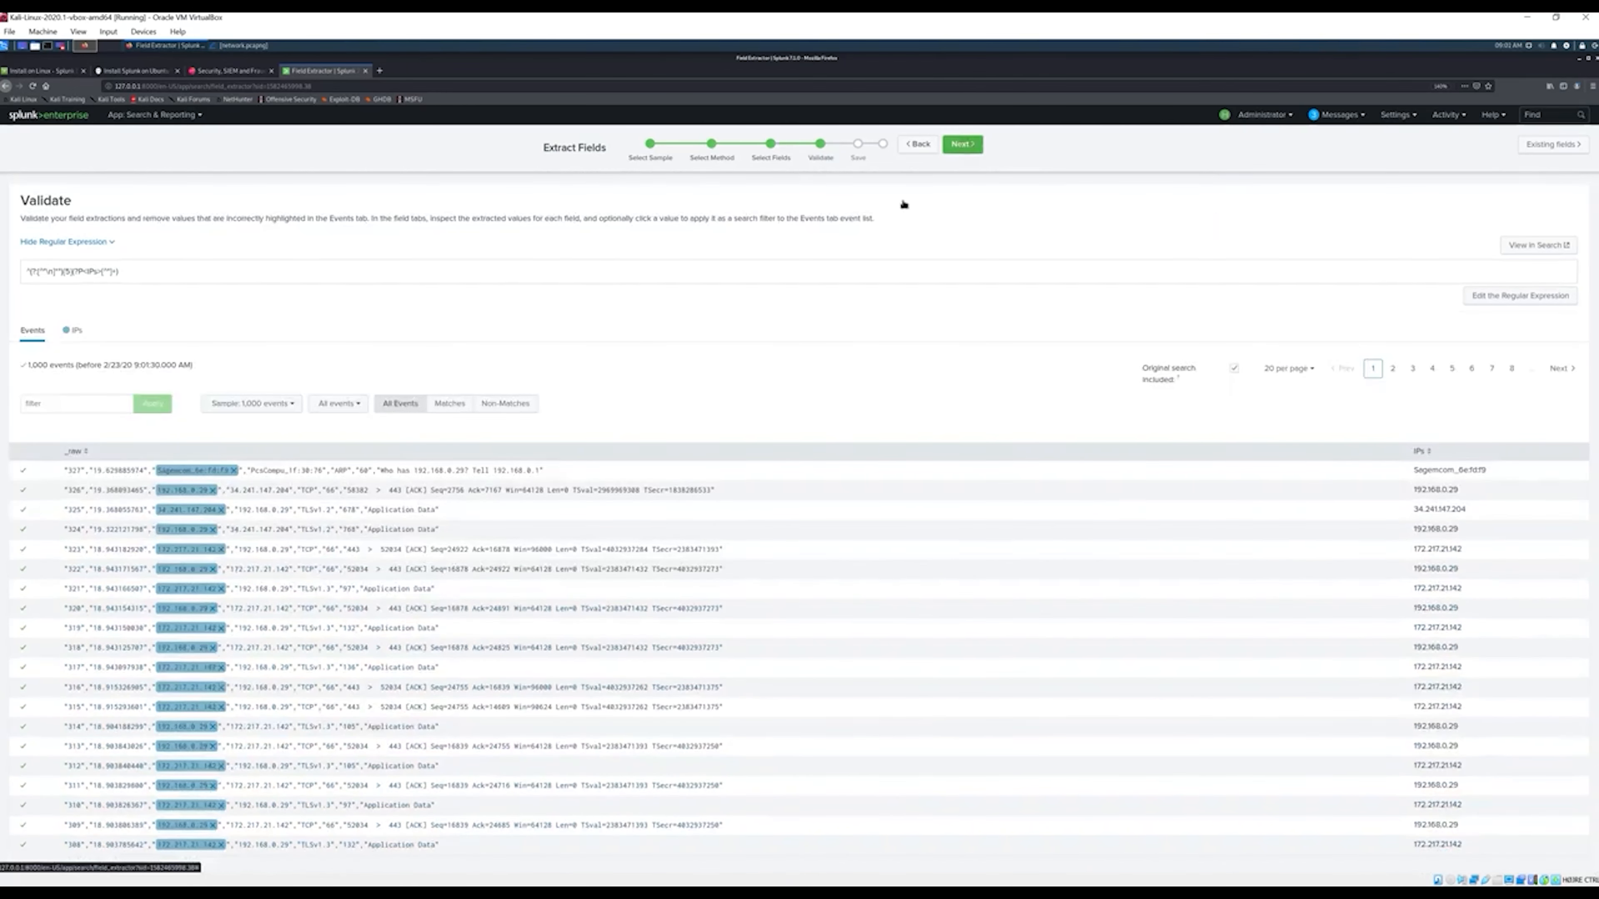
click(971, 149)
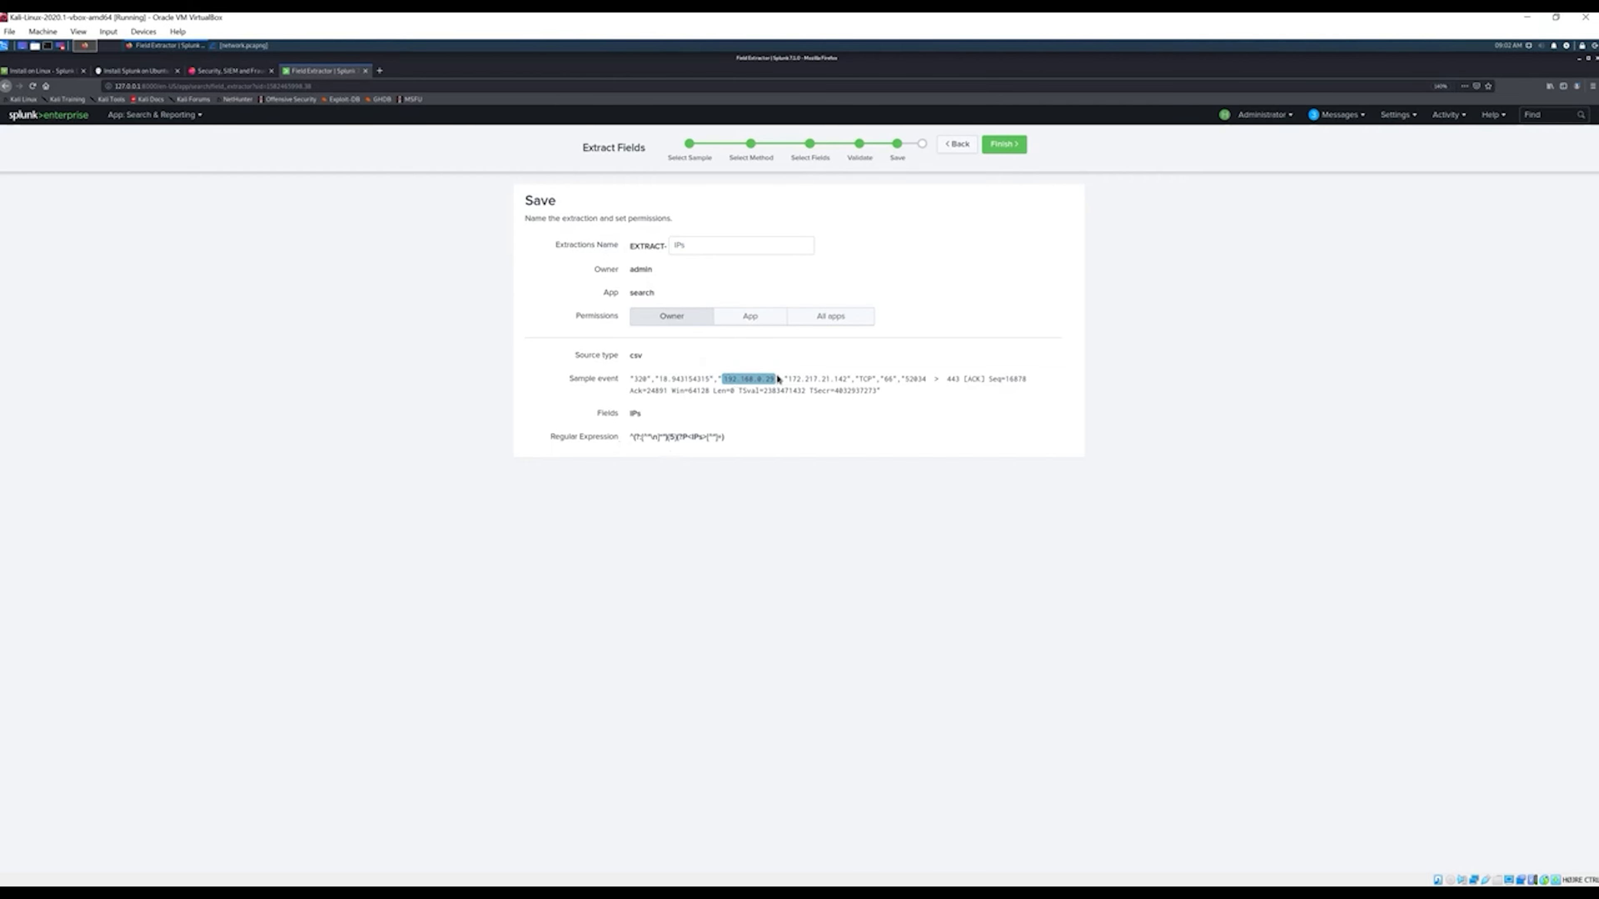
click(1003, 145)
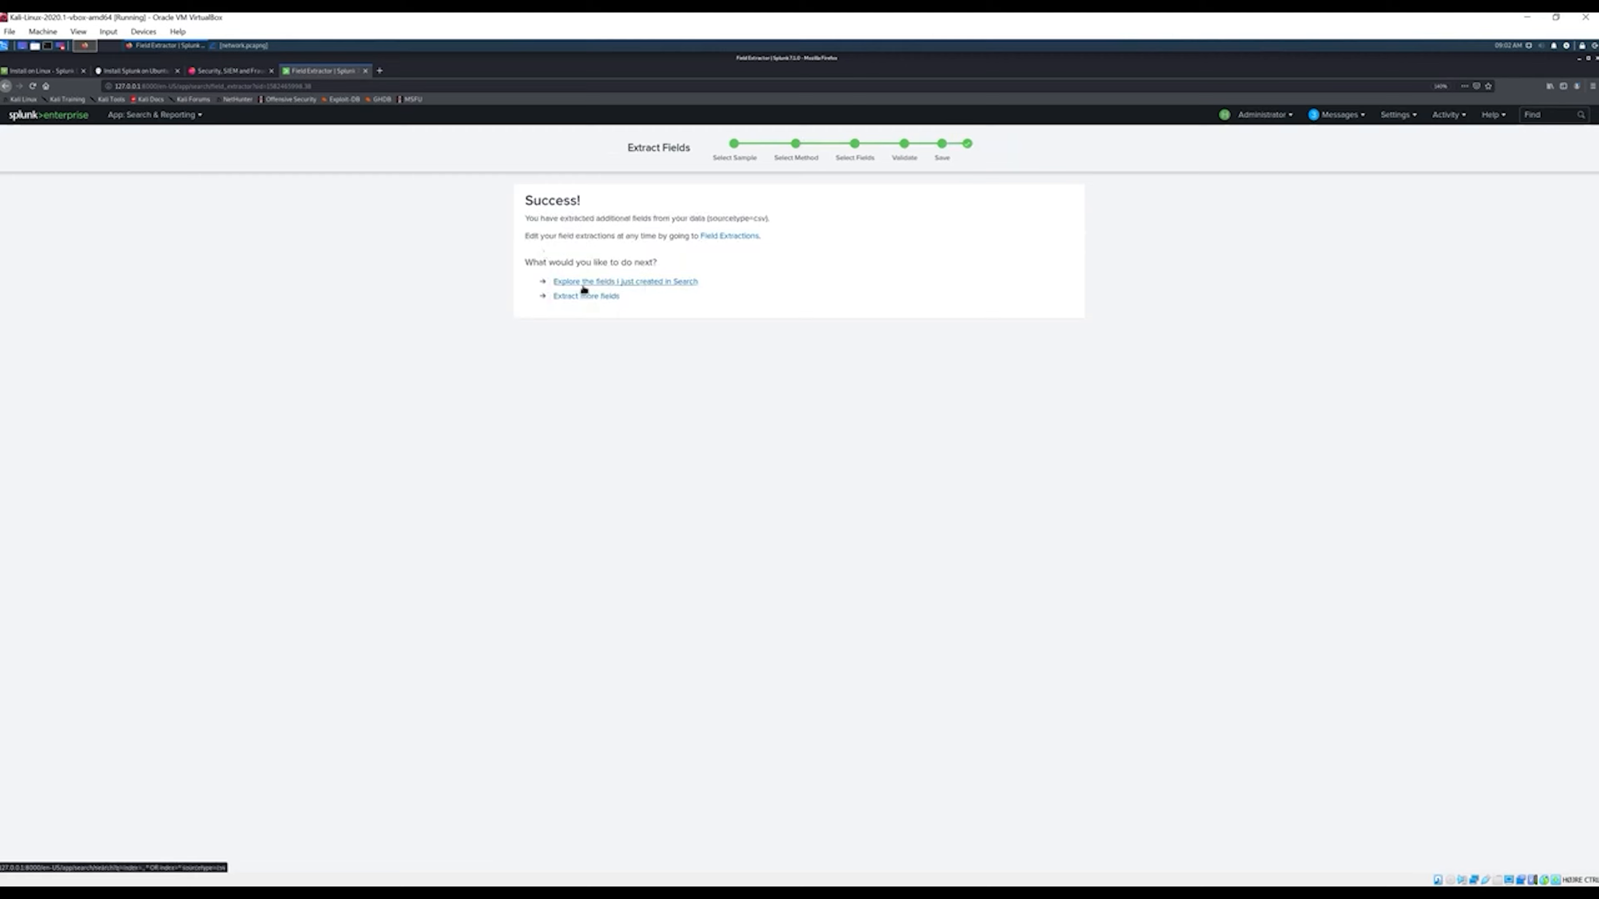
Explore the newly created fields in Search and examine the value breakdown of the IPs field
click(660, 282)
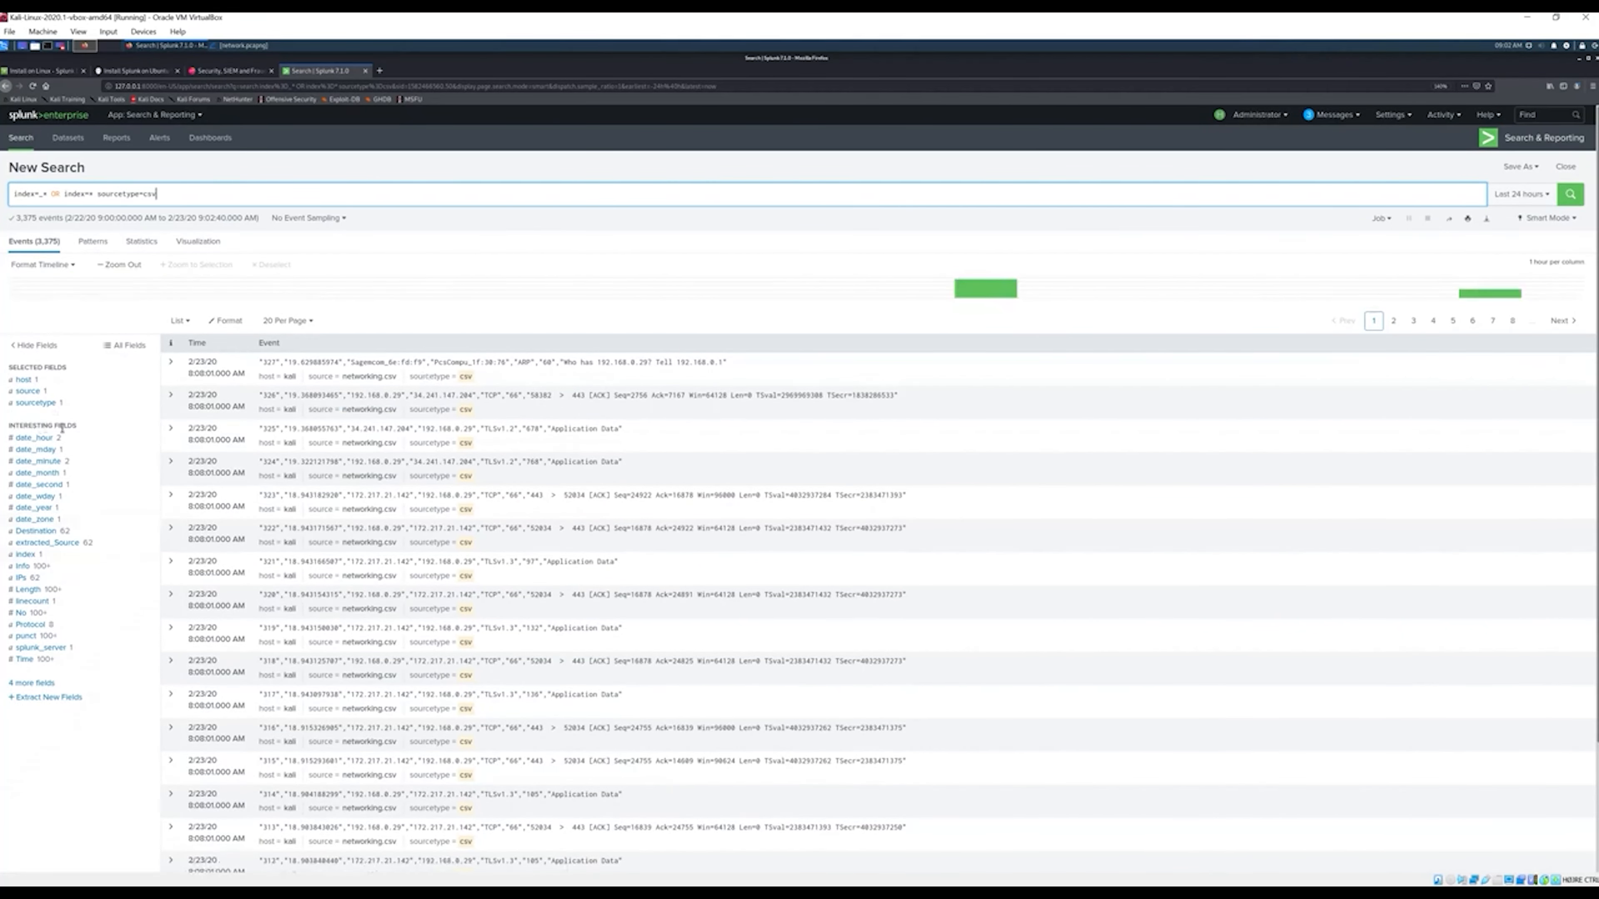
click(21, 578)
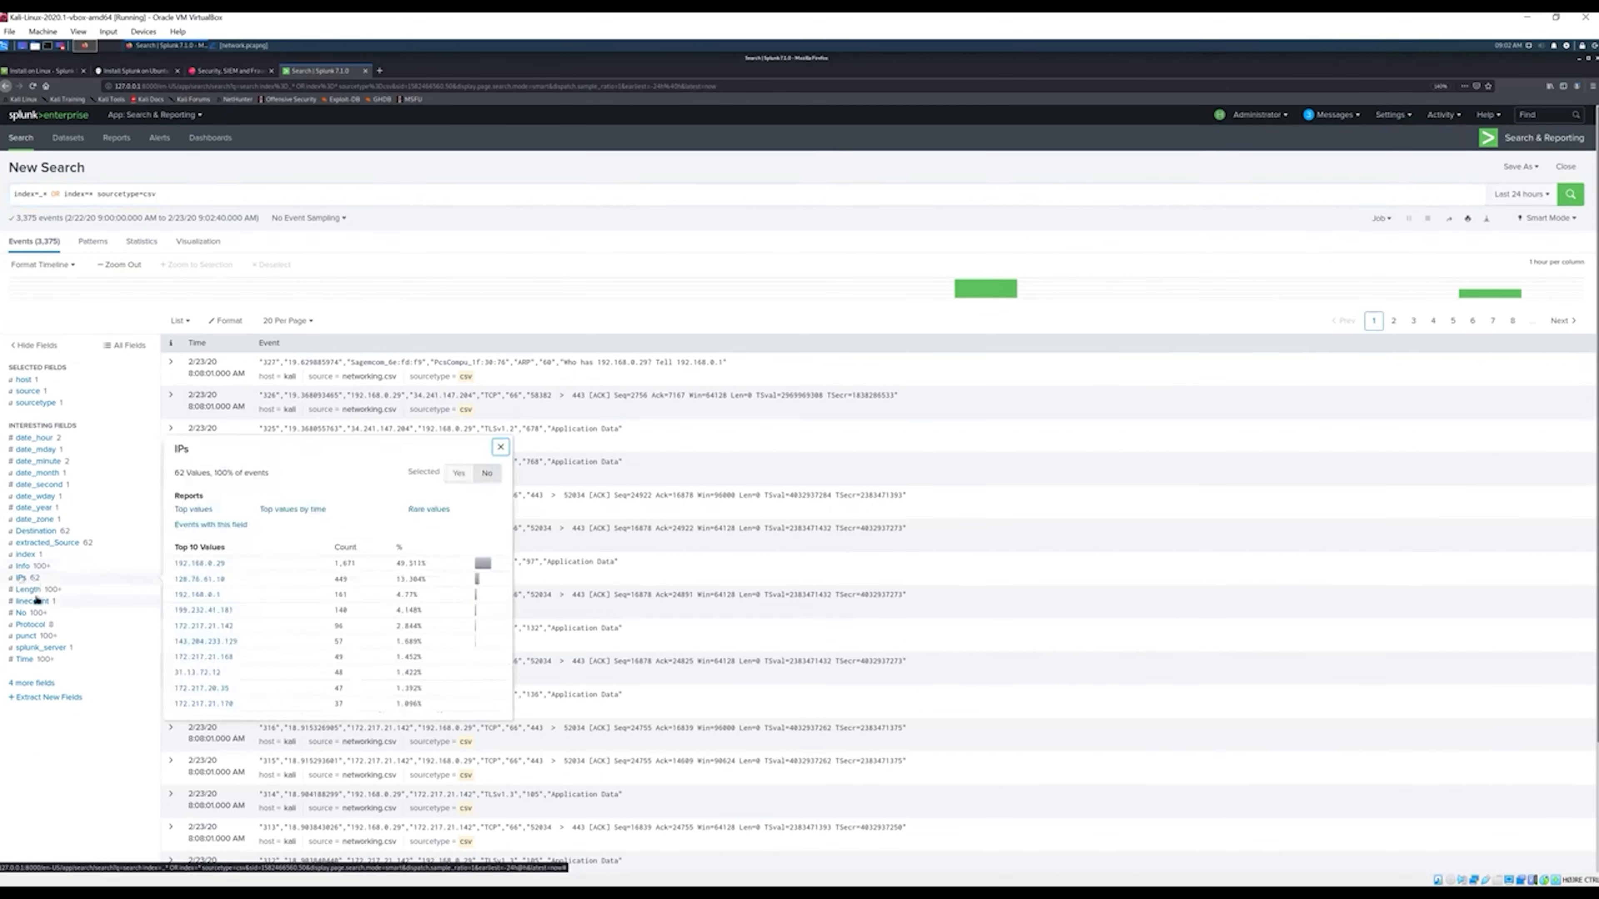
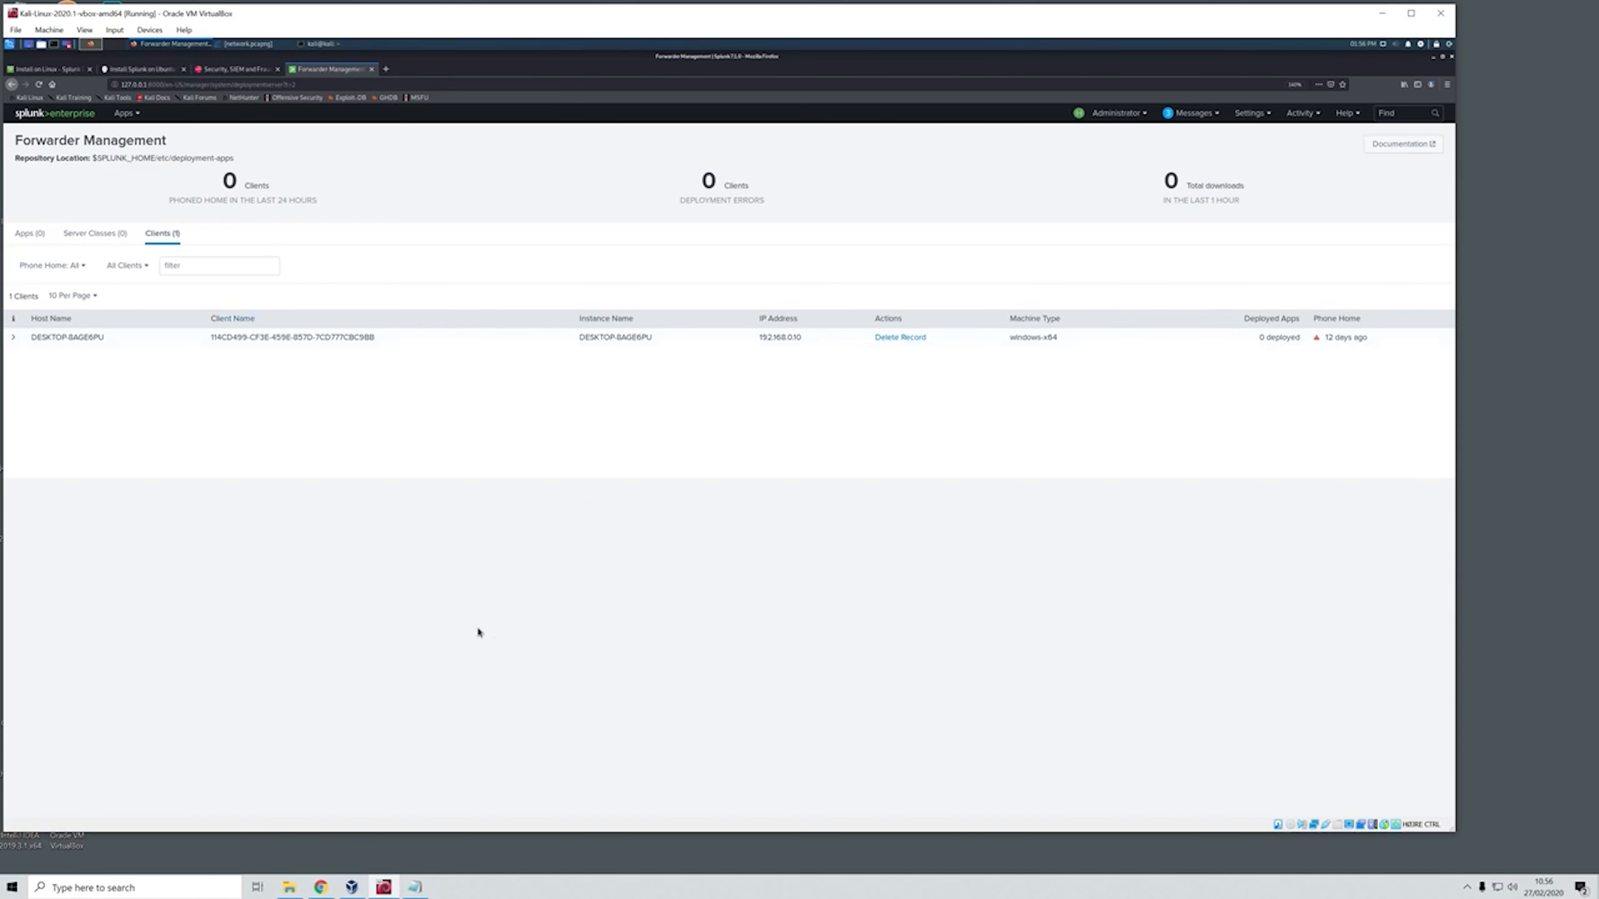
Open inputs.conf from the SplunkUniversalForwarder etc\system\local folder in File Explorer, making Notepad the default app for .conf files
click(289, 886)
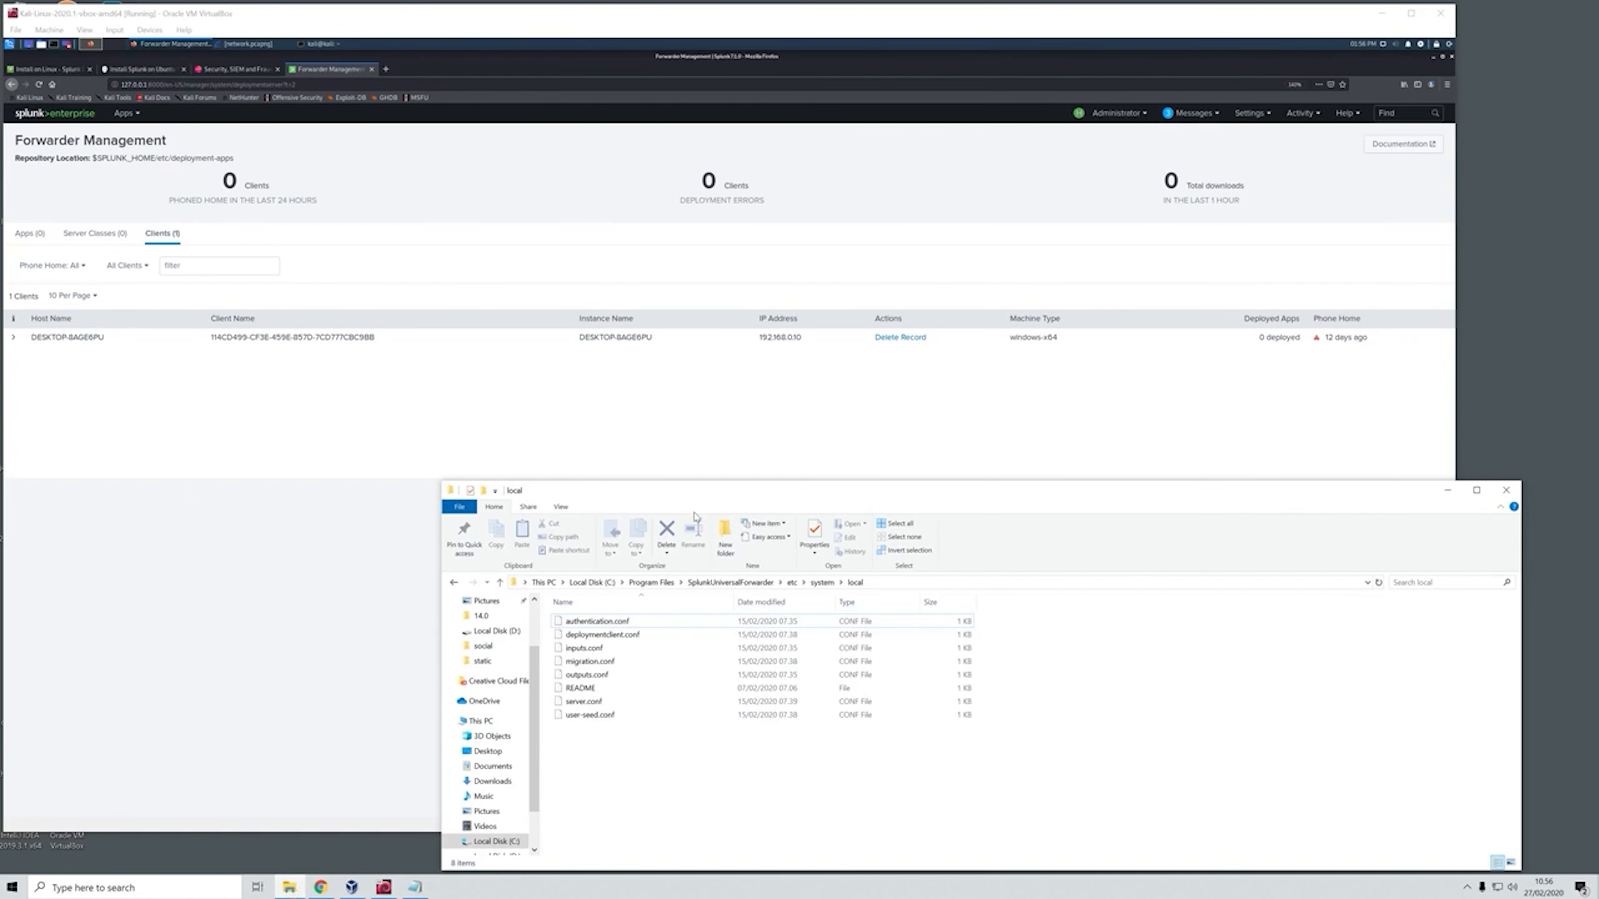
drag(687, 494, 568, 413)
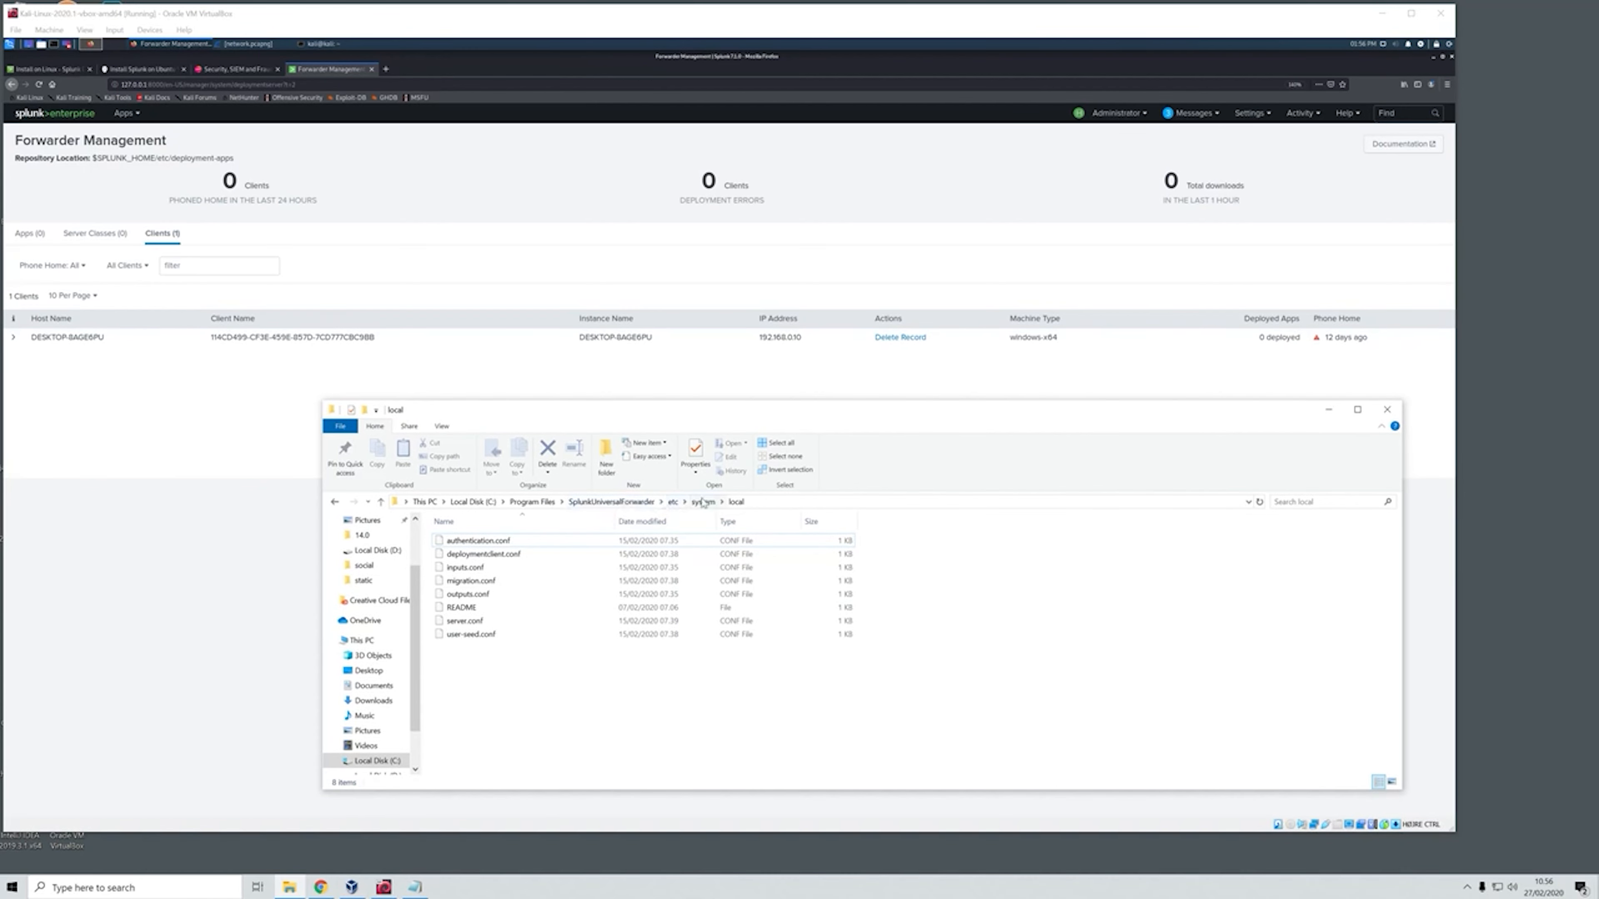
click(583, 655)
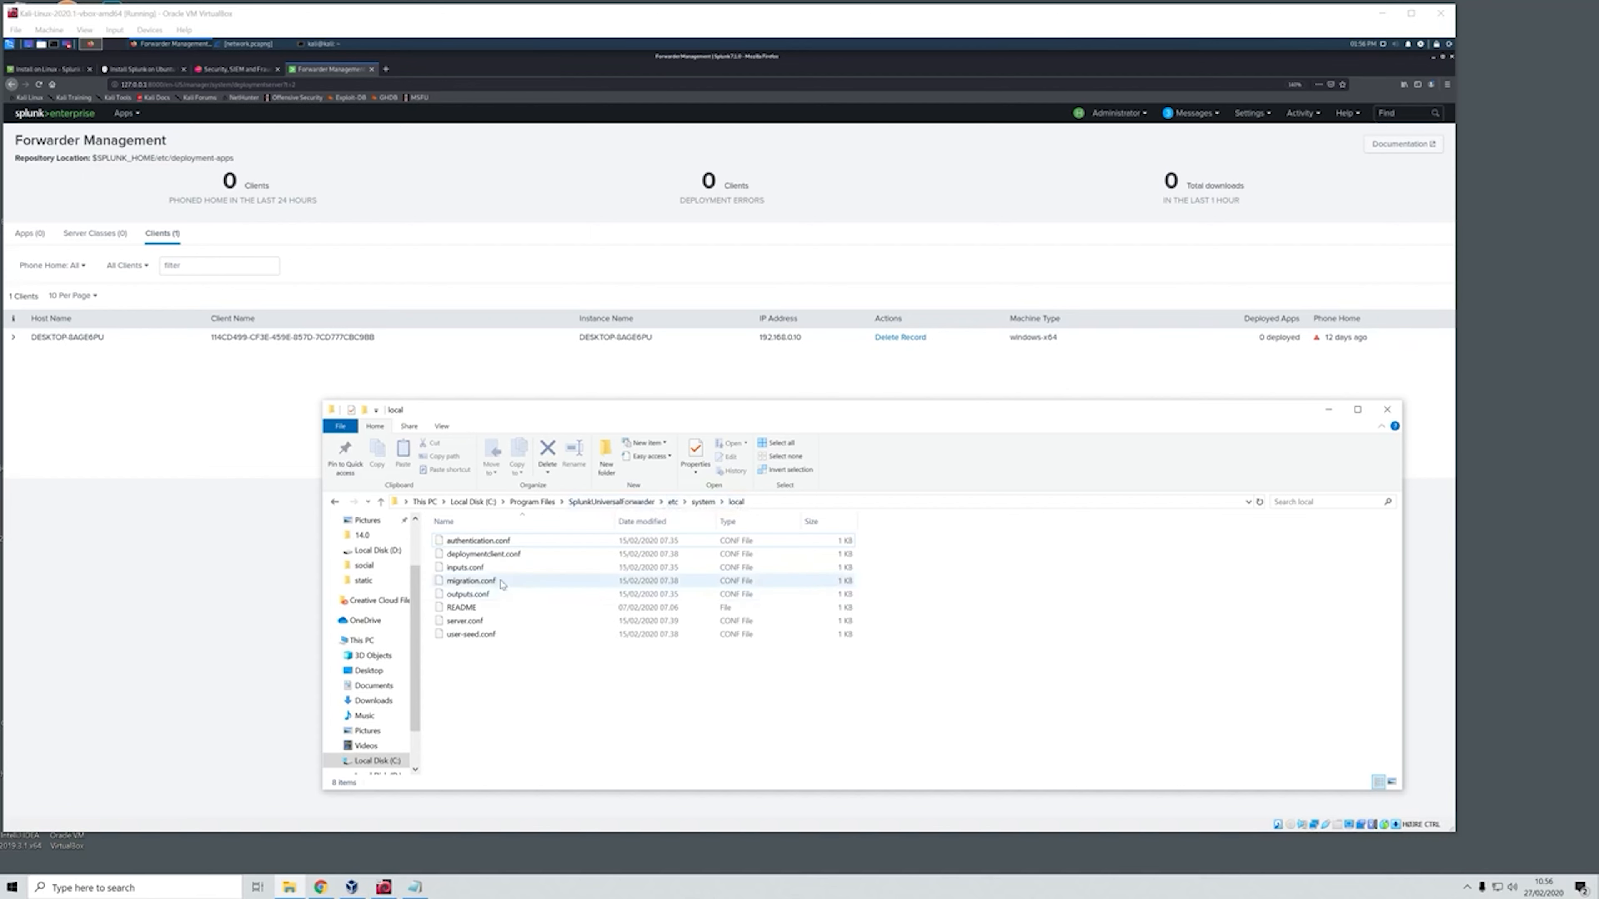
right_click(478, 571)
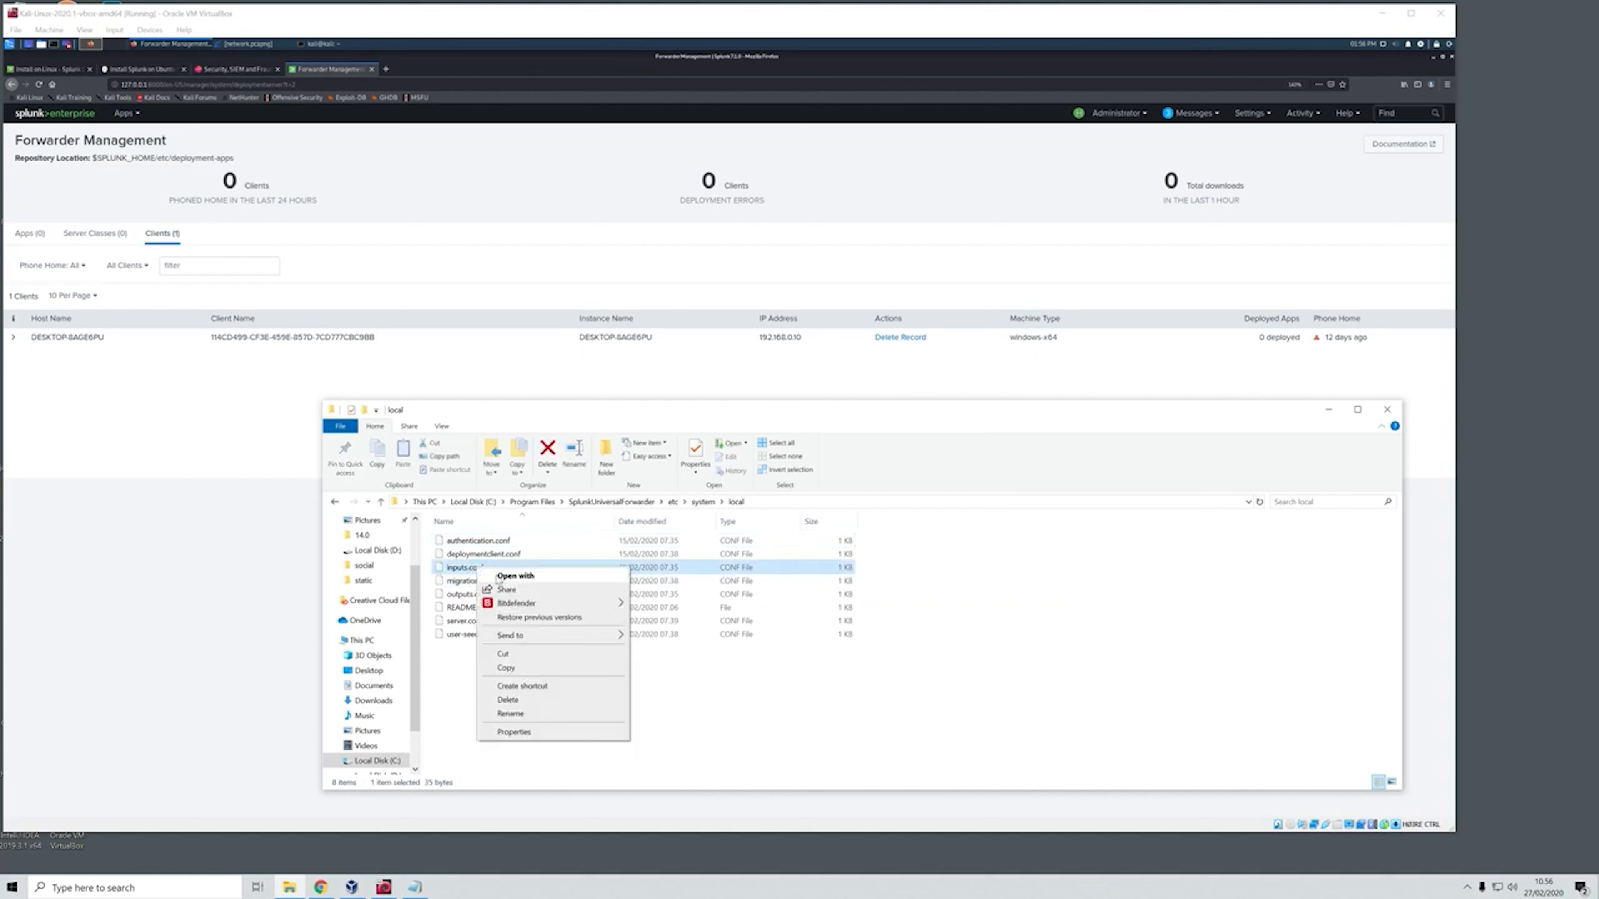
click(511, 576)
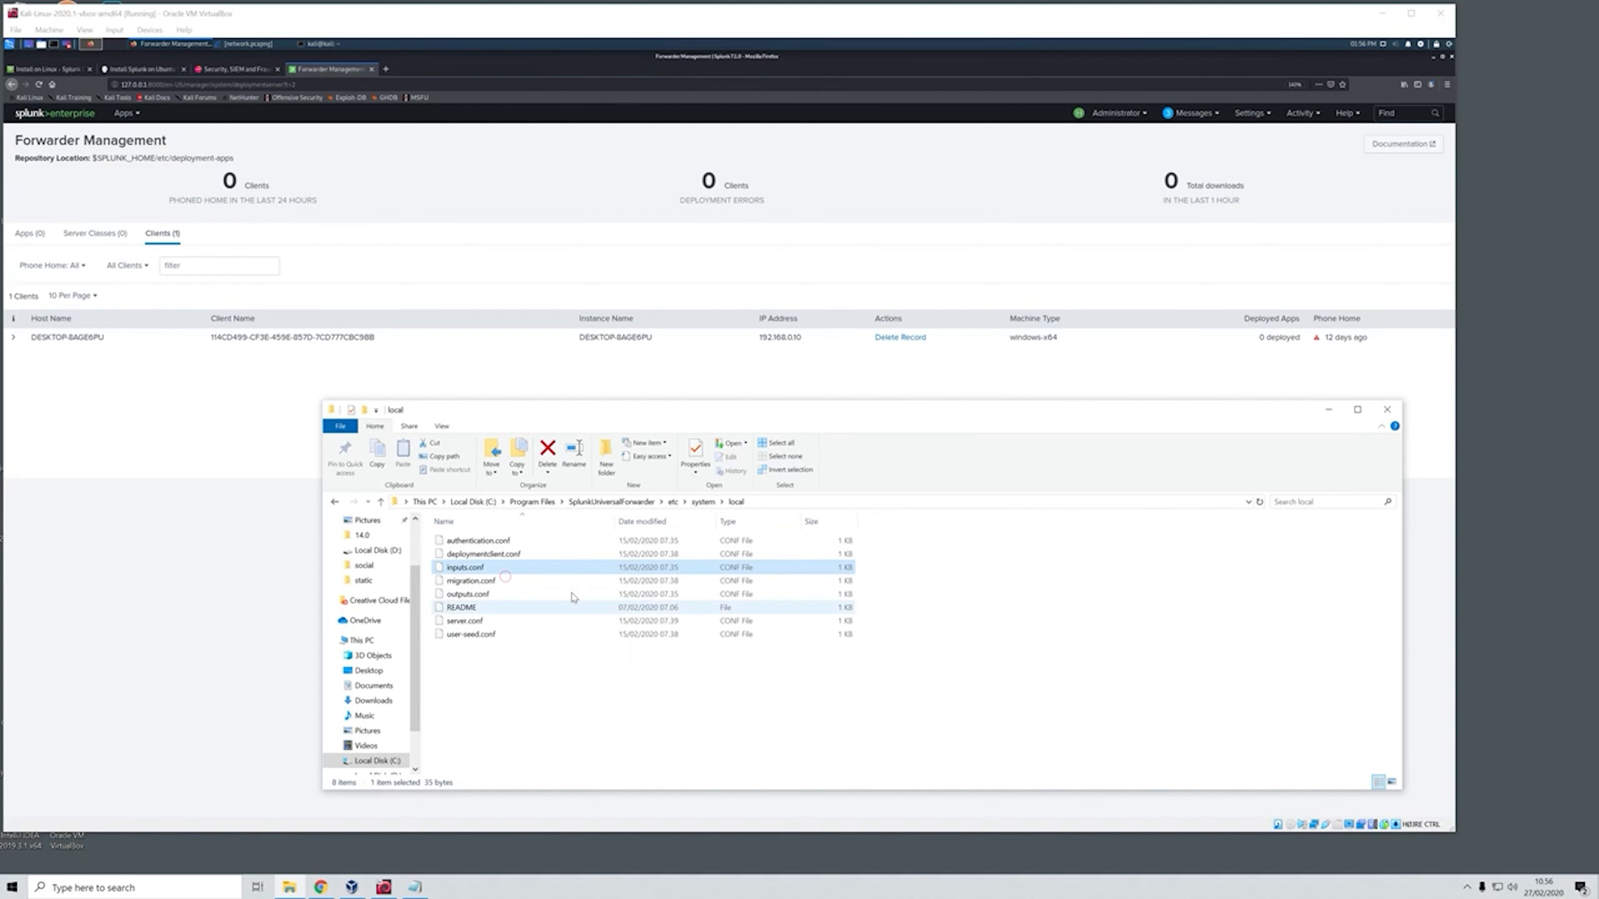
click(715, 307)
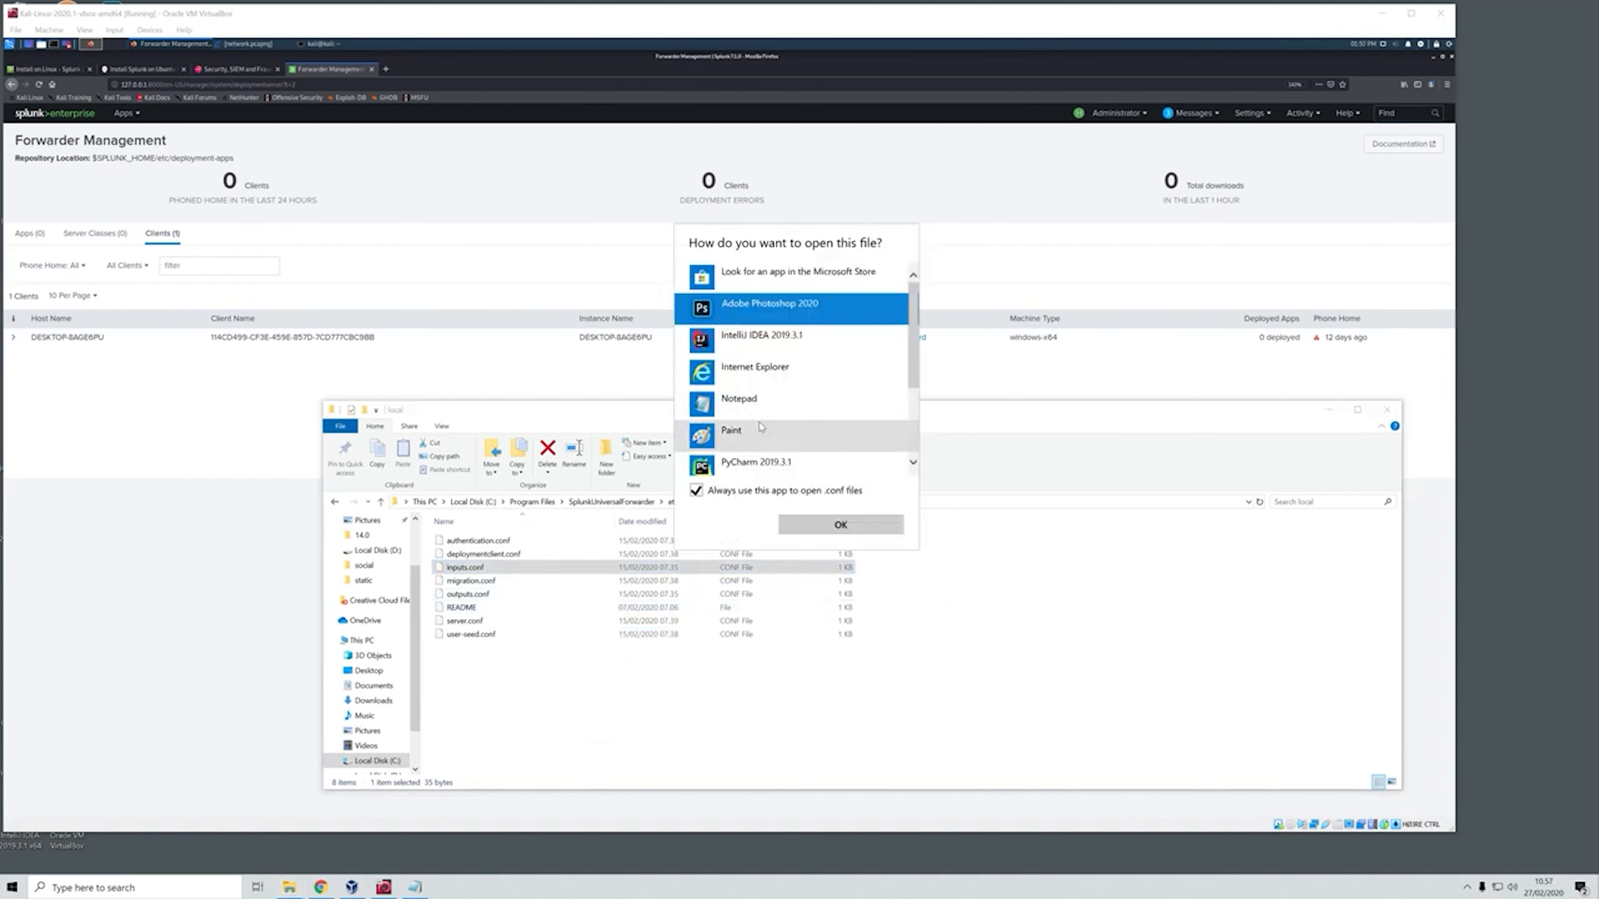
click(755, 403)
click(839, 528)
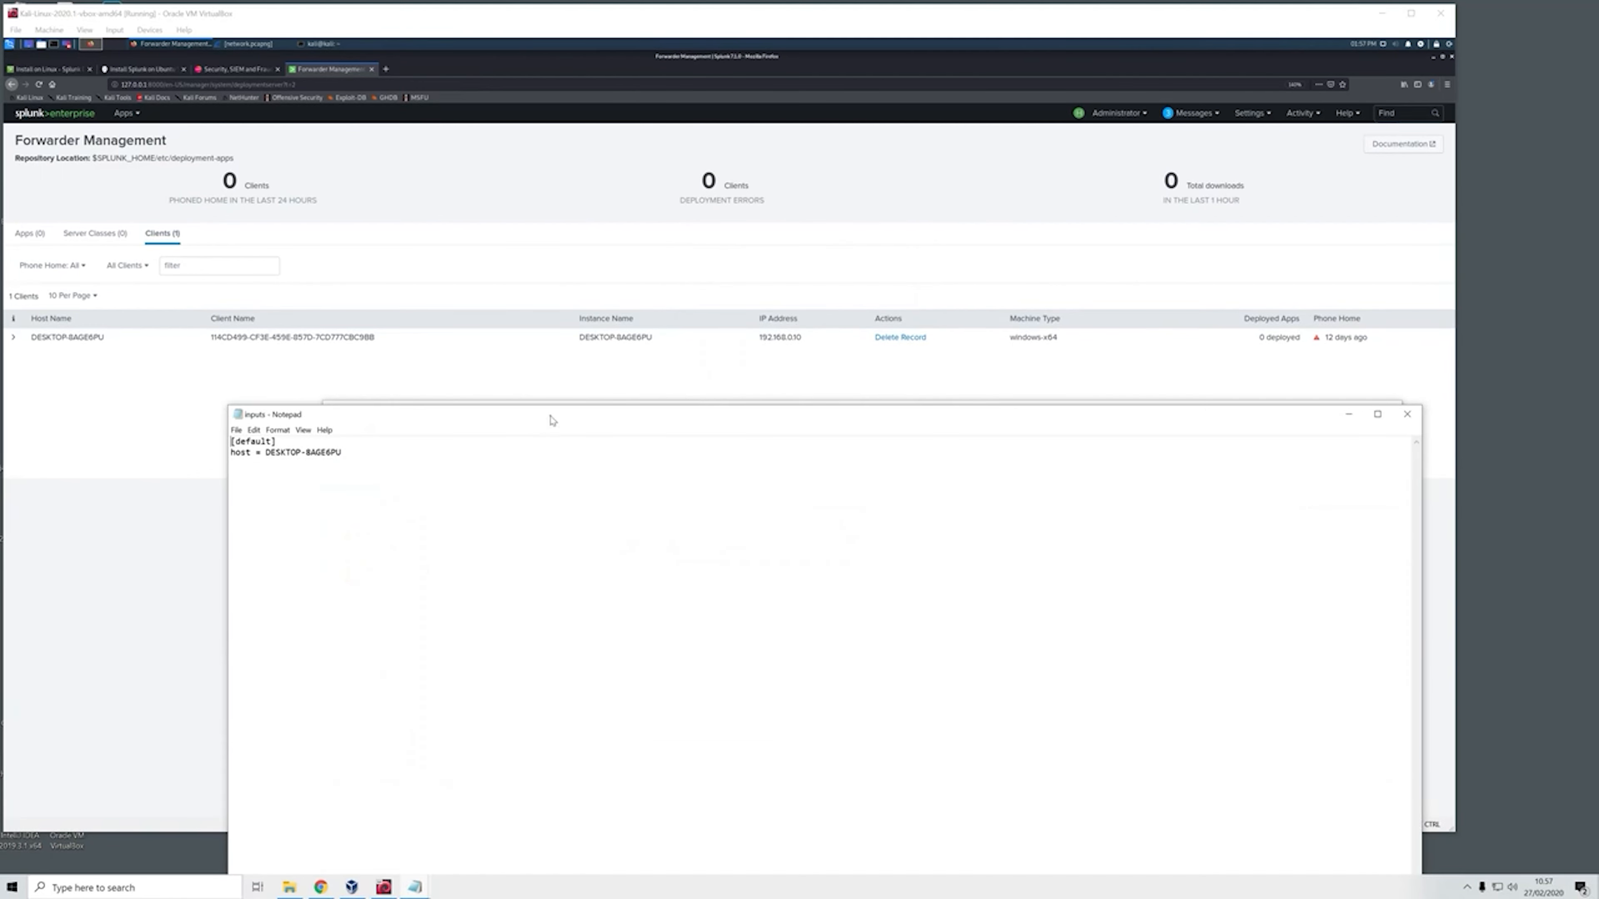
Make room for a new stanza below the host line in inputs.conf by adding blank lines
drag(553, 419, 598, 192)
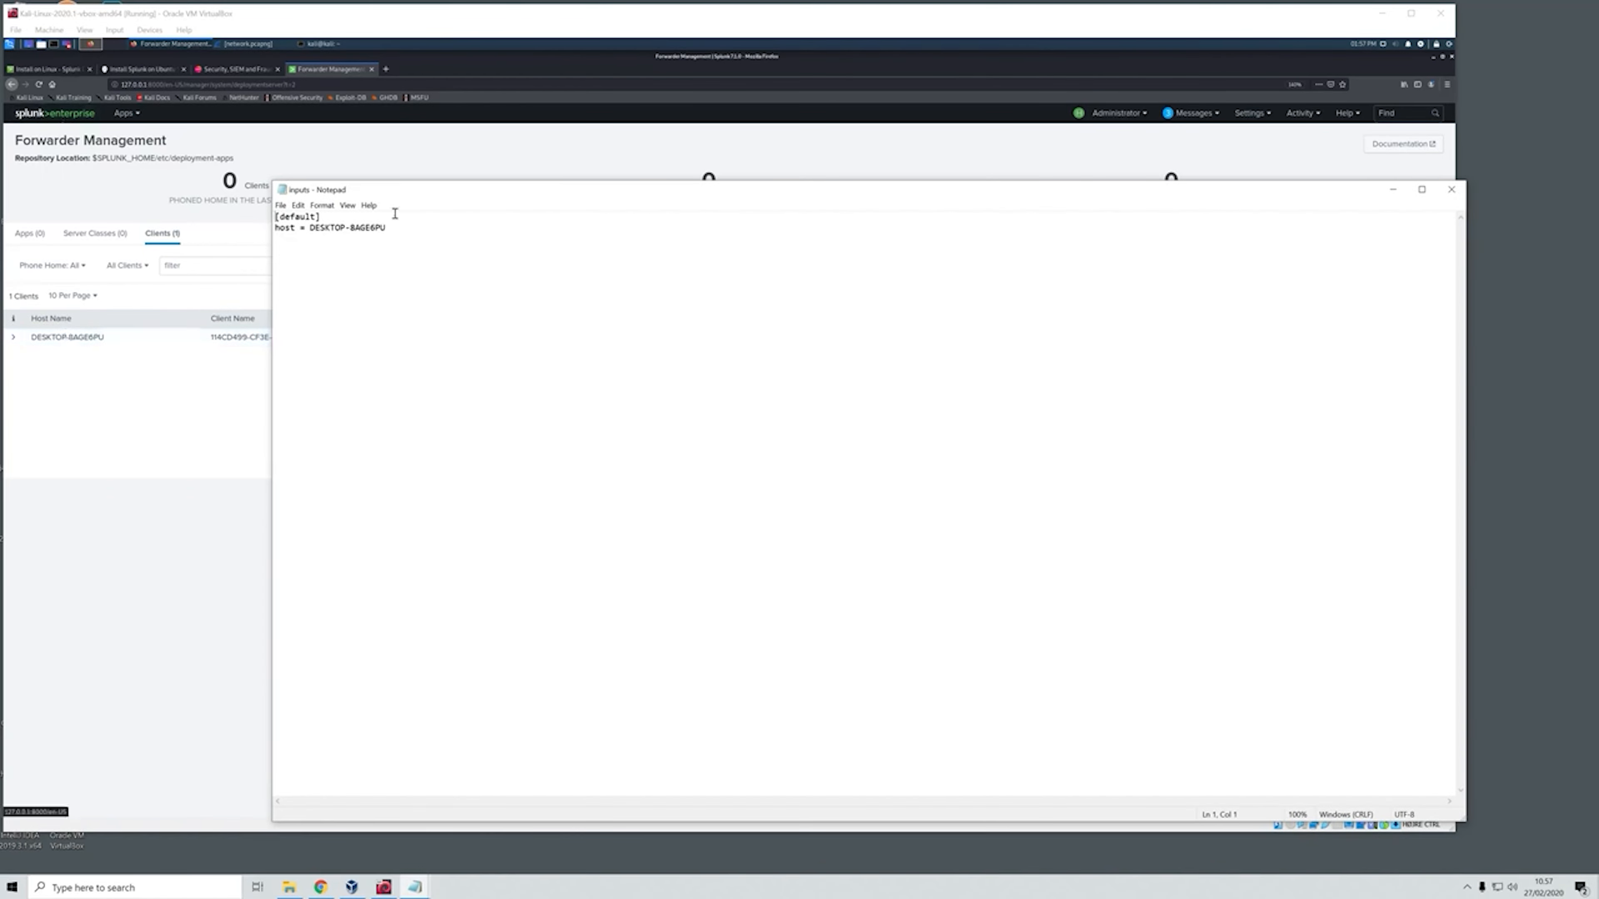
click(400, 228)
key(Return)
key(Return)
Copy the whole monitor stanza for the Documents\log folder from the untitled Notepad note
mouse_move(423, 887)
click(448, 850)
click(415, 887)
click(382, 848)
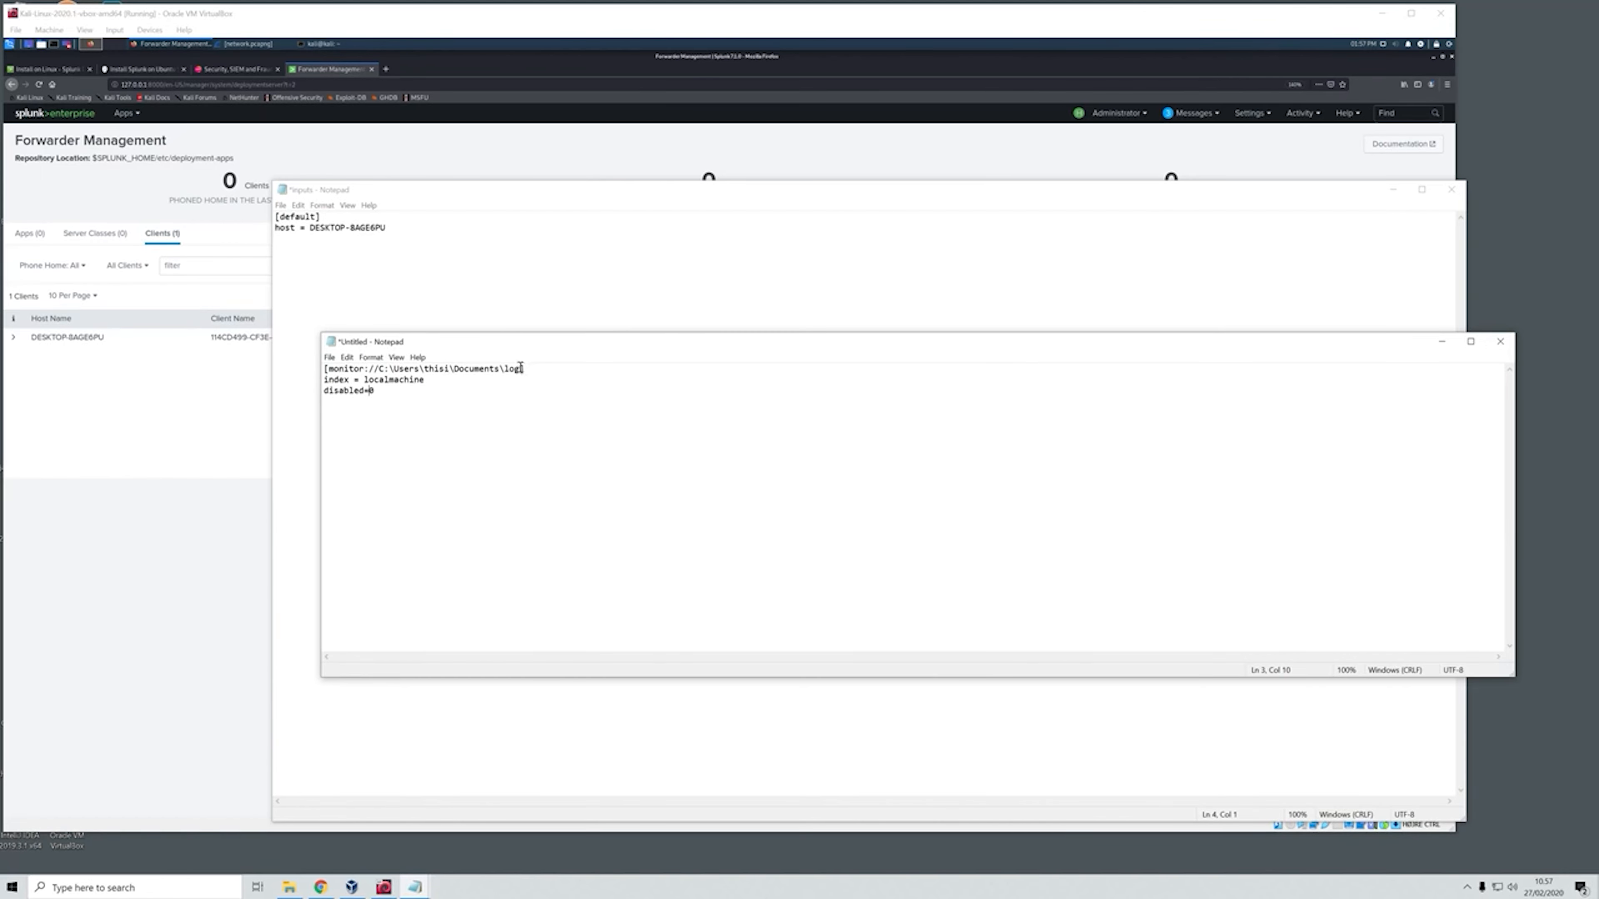
drag(521, 368, 505, 369)
click(500, 371)
double_click(455, 369)
click(501, 371)
key(ctrl+a)
key(ctrl+c)
Paste the Documents\log monitor stanza with index = localmachine and disabled=0 below the host line, and save and close inputs.conf
click(307, 271)
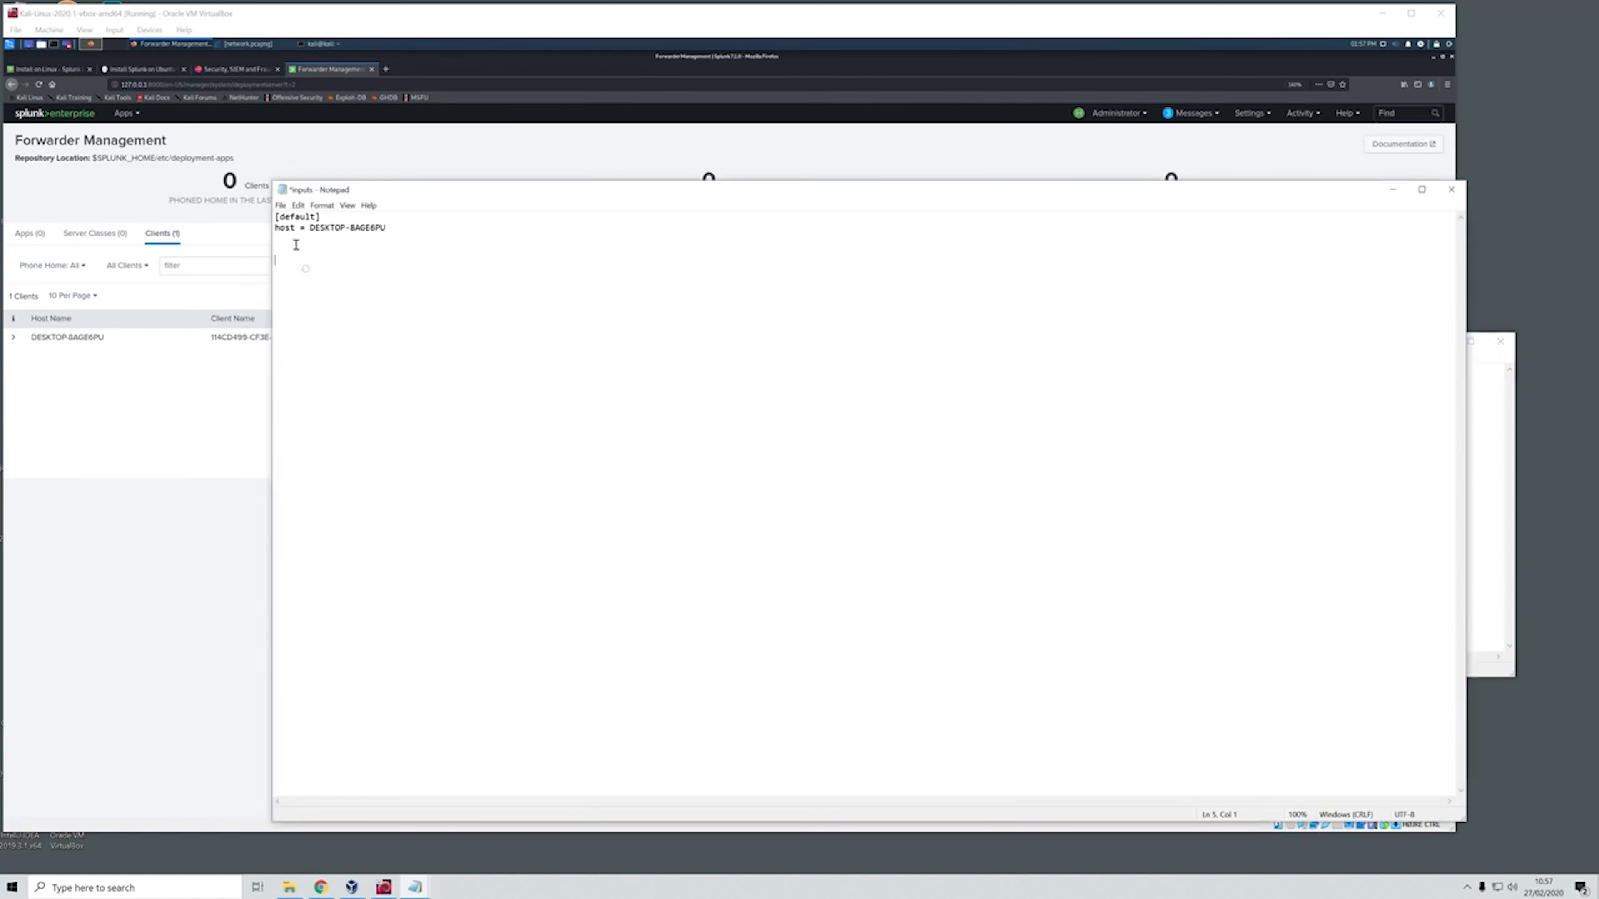
key(ctrl+v)
click(305, 259)
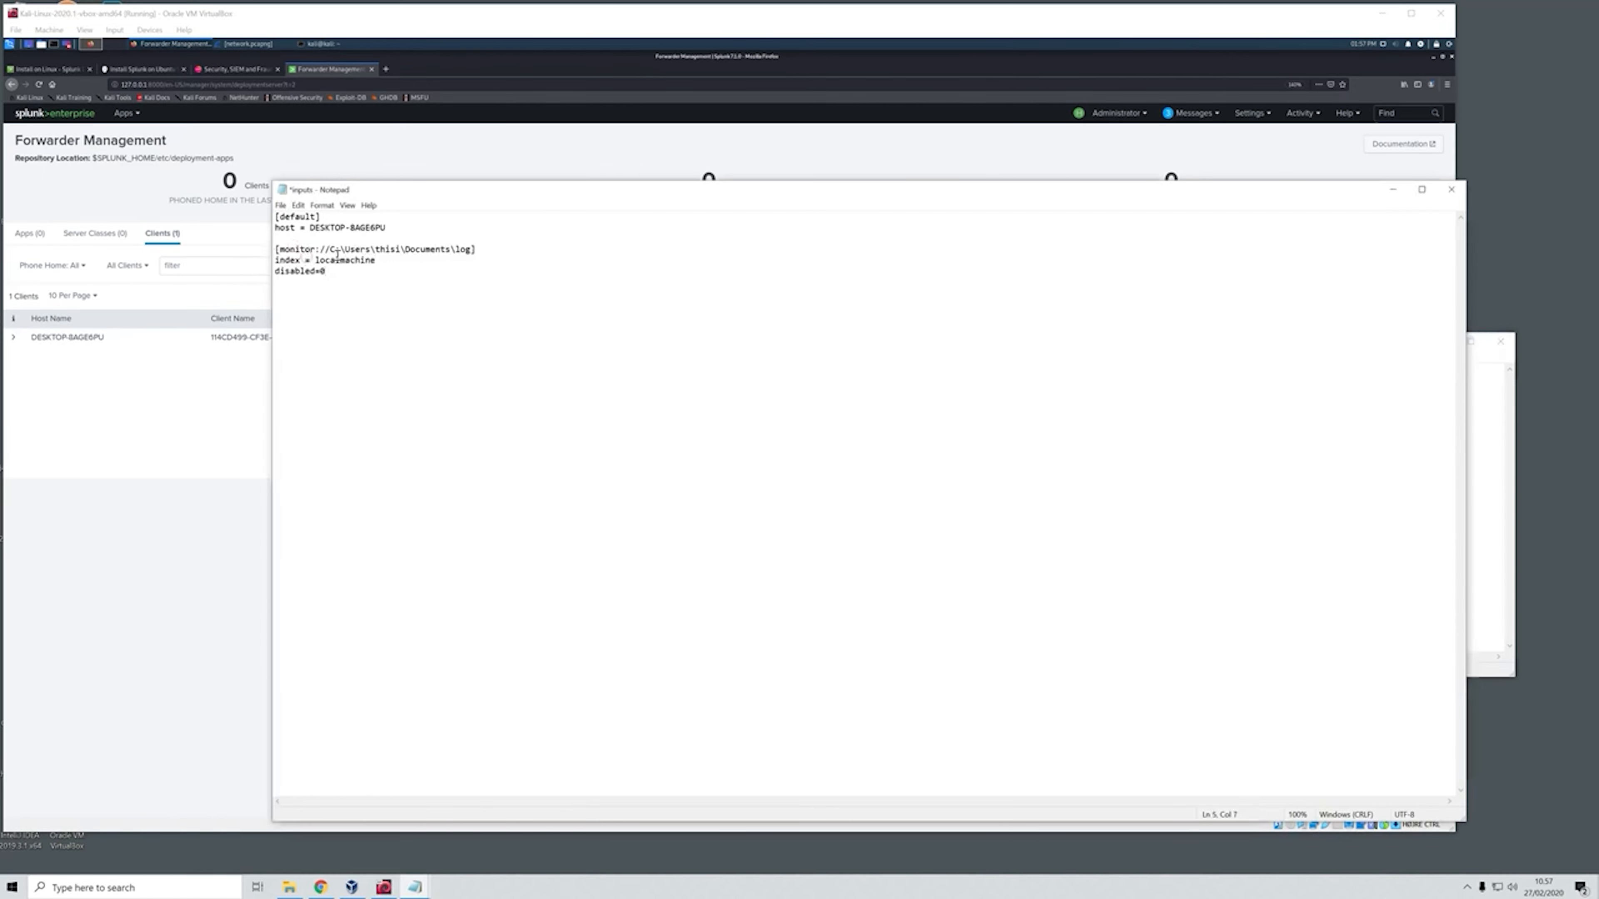
drag(316, 260, 378, 260)
click(365, 260)
click(338, 261)
click(280, 206)
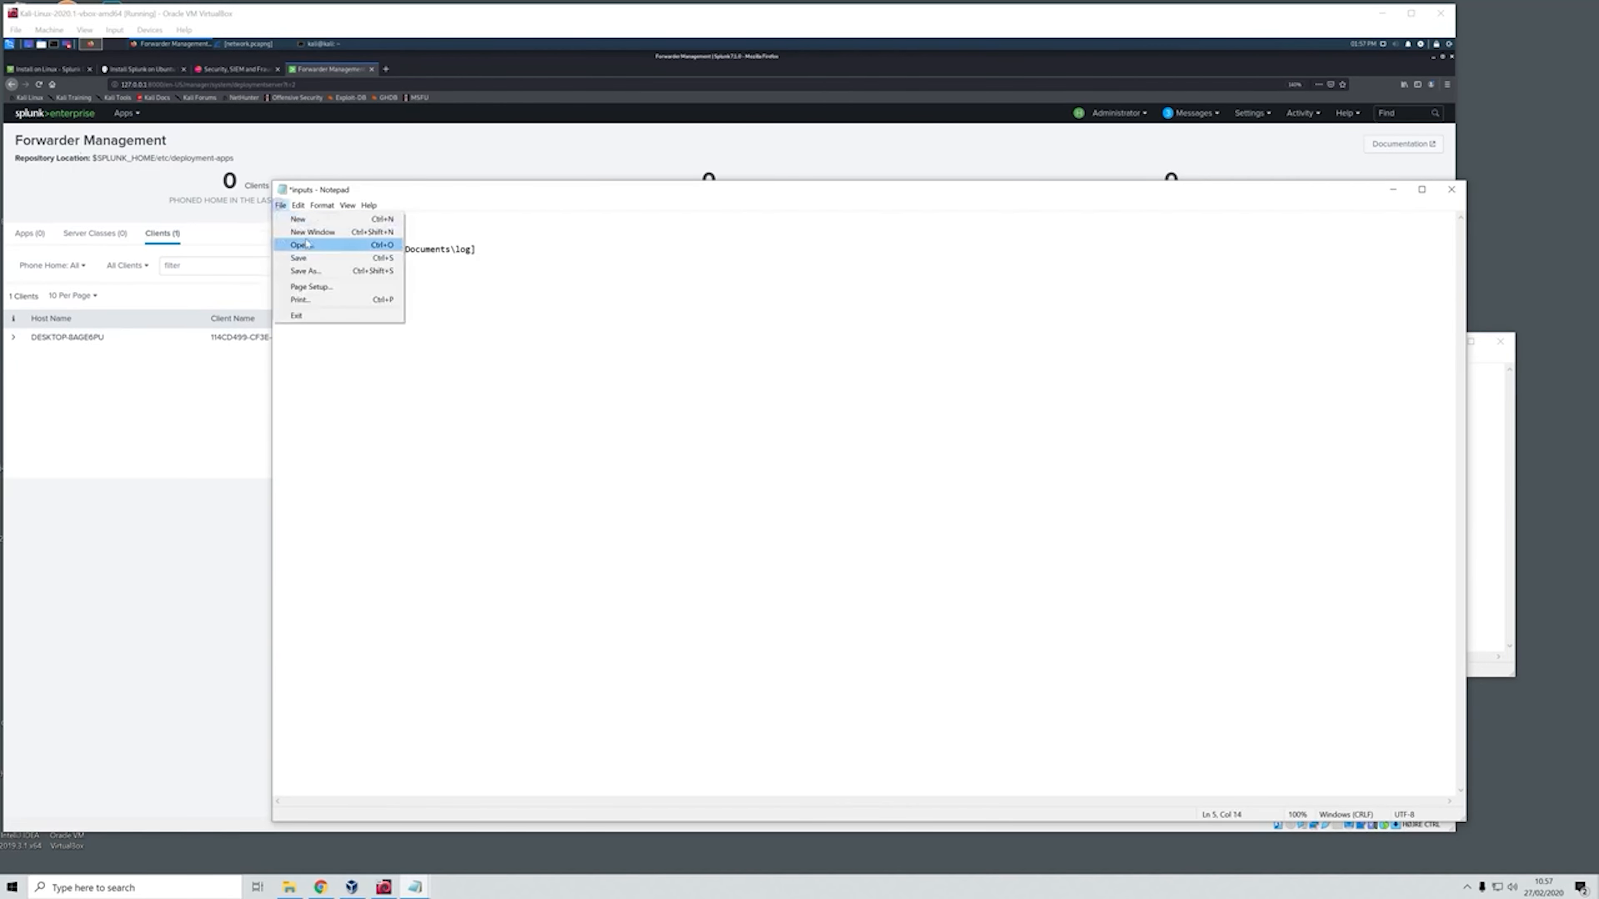
click(310, 259)
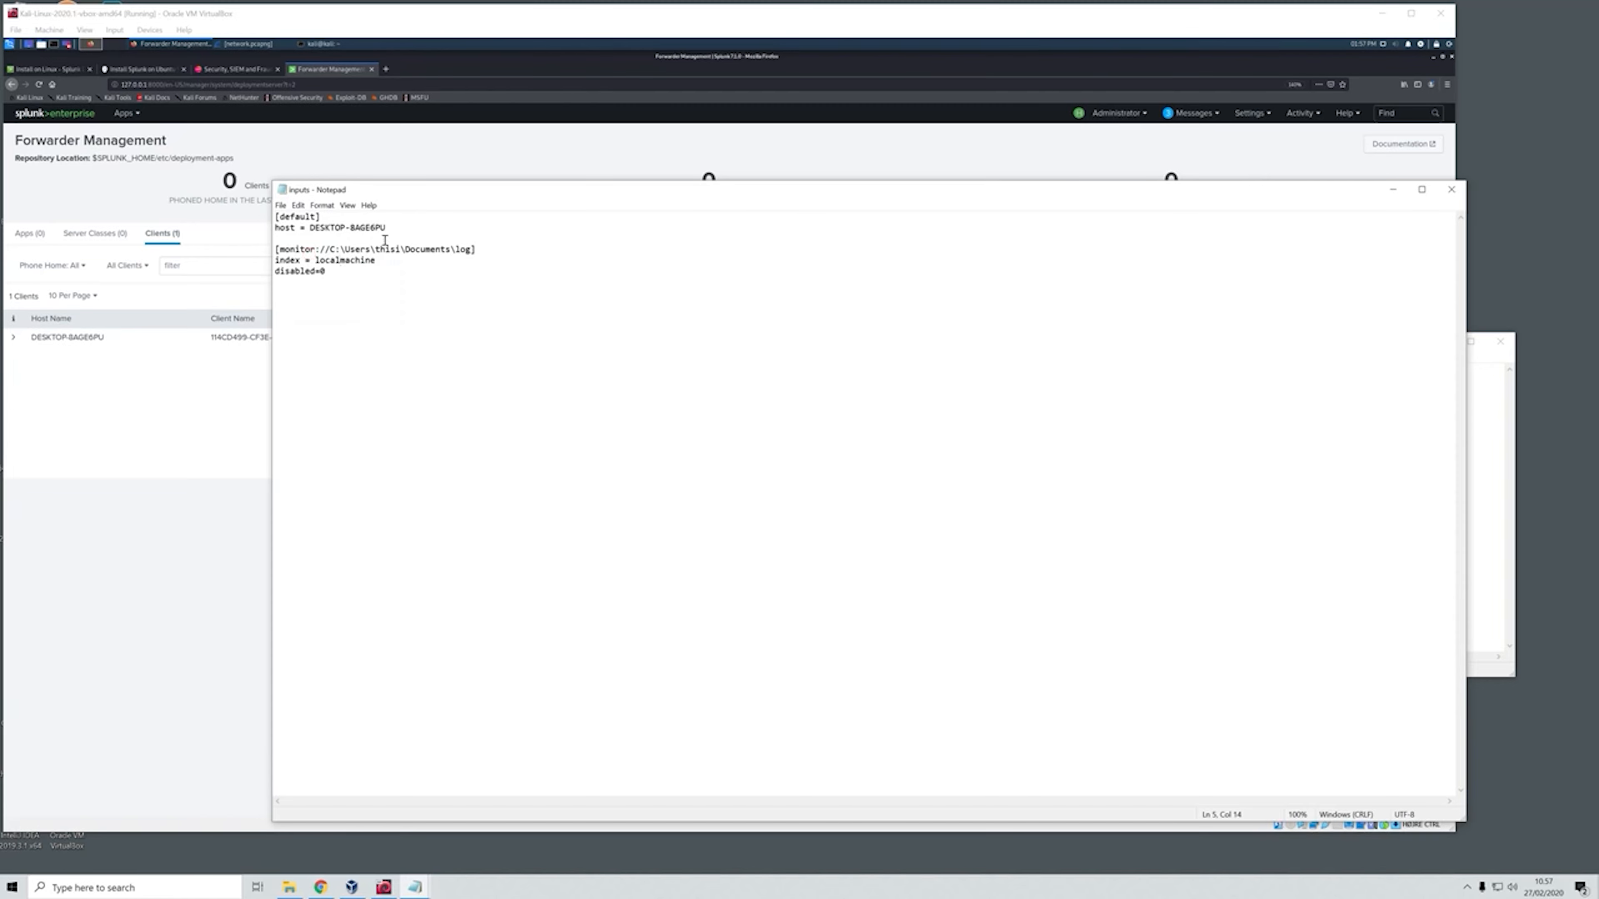
click(1449, 190)
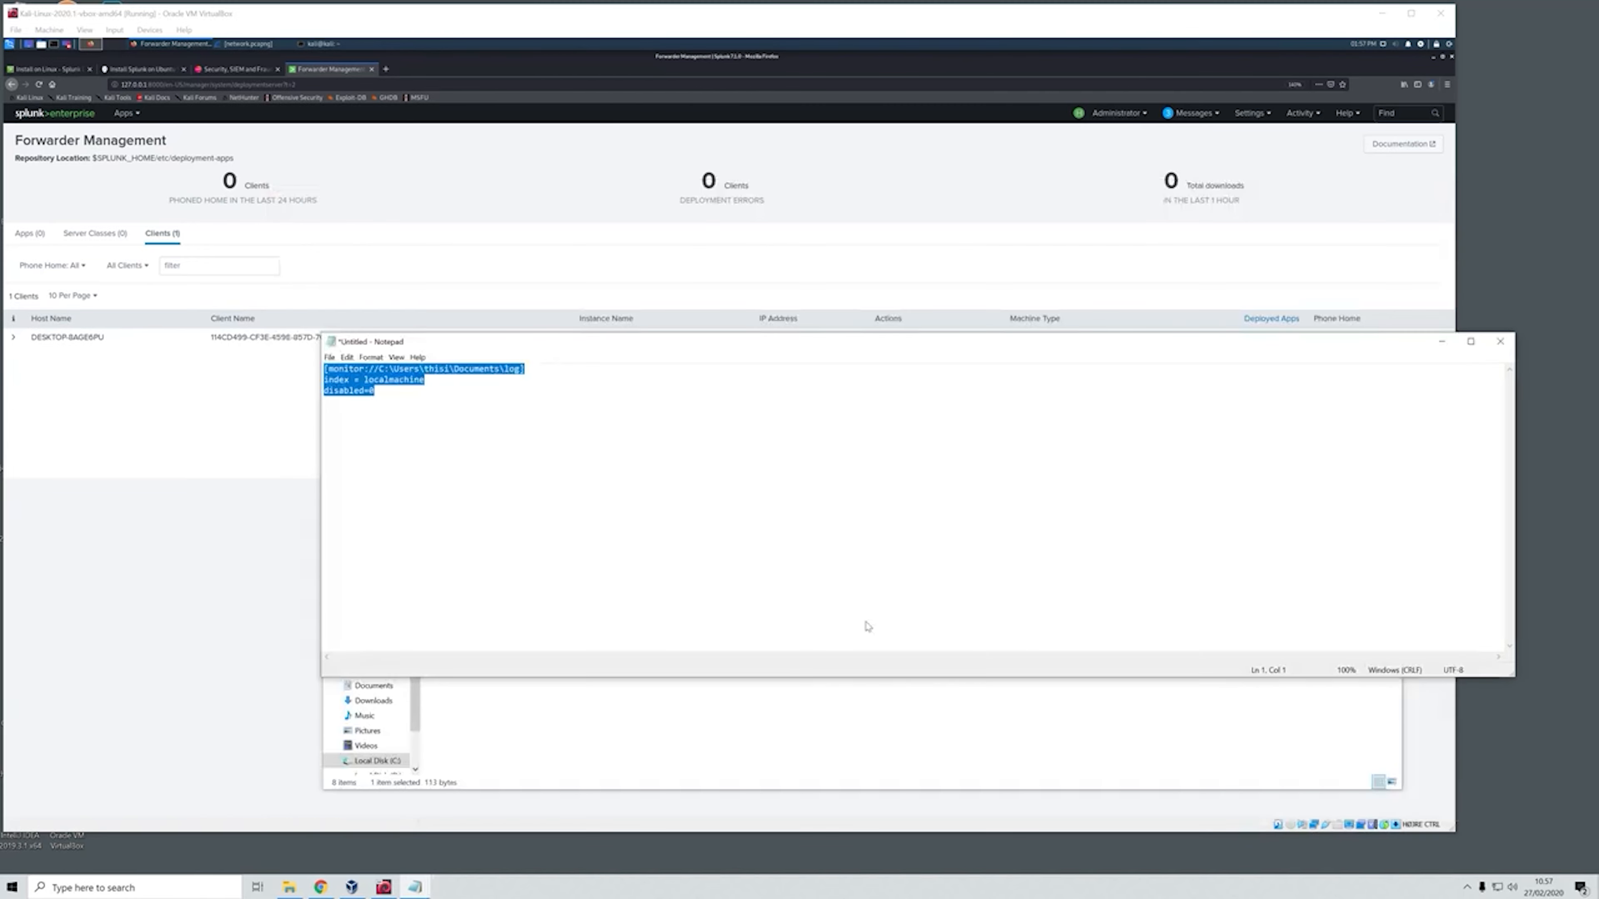
Reopen the inputs file to check the saved stanza, close it, and minimize the untitled note
click(775, 710)
right_click(463, 568)
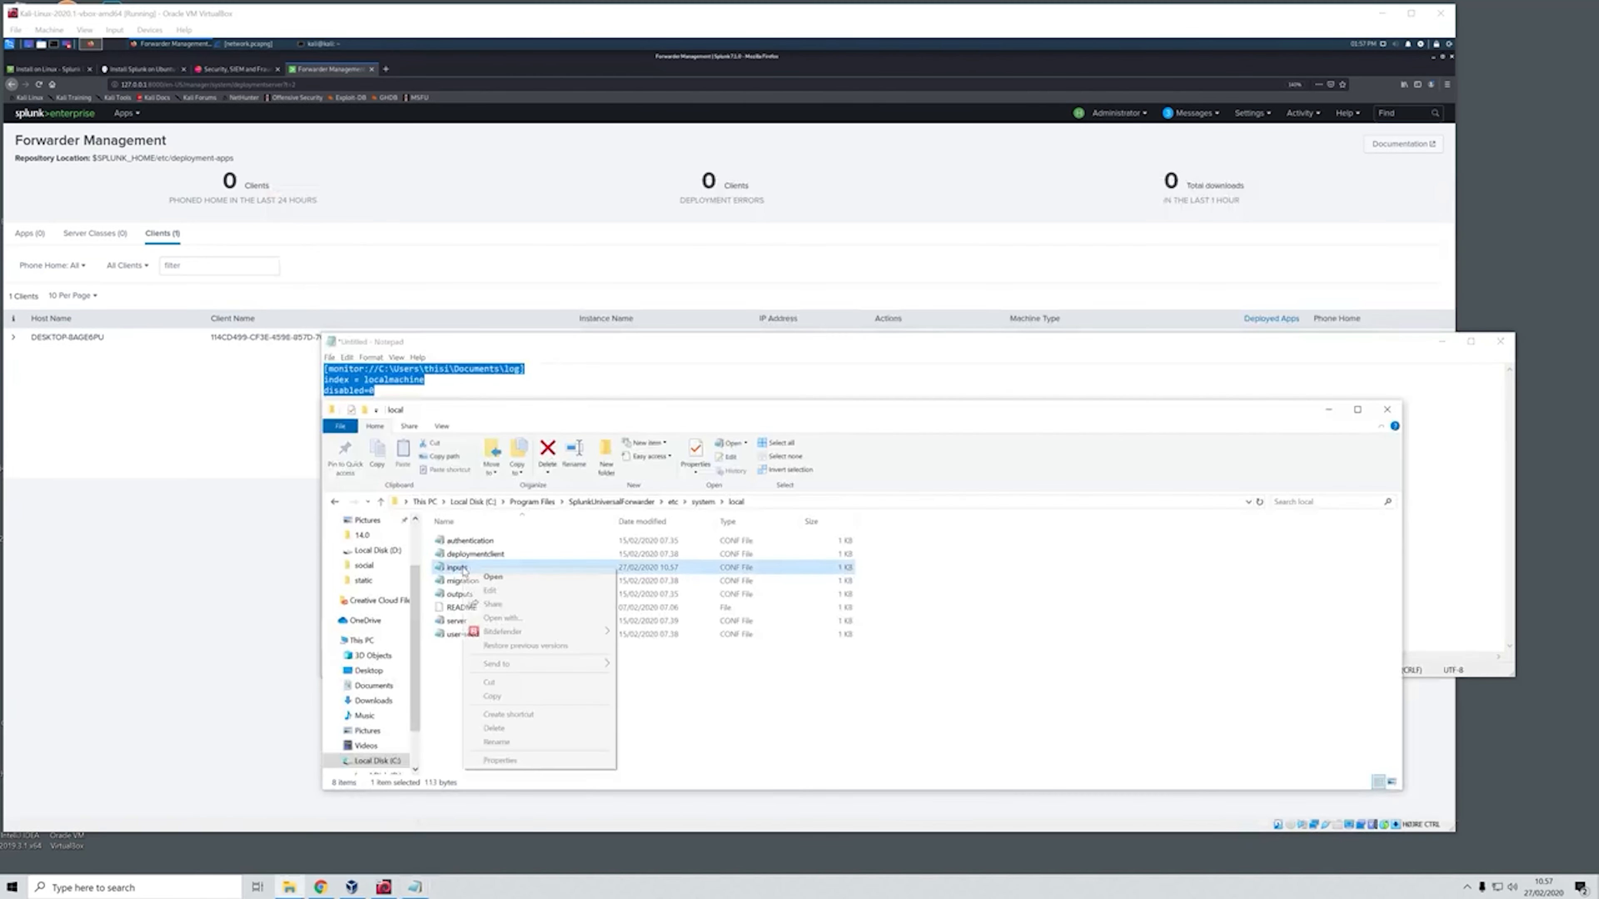
click(494, 592)
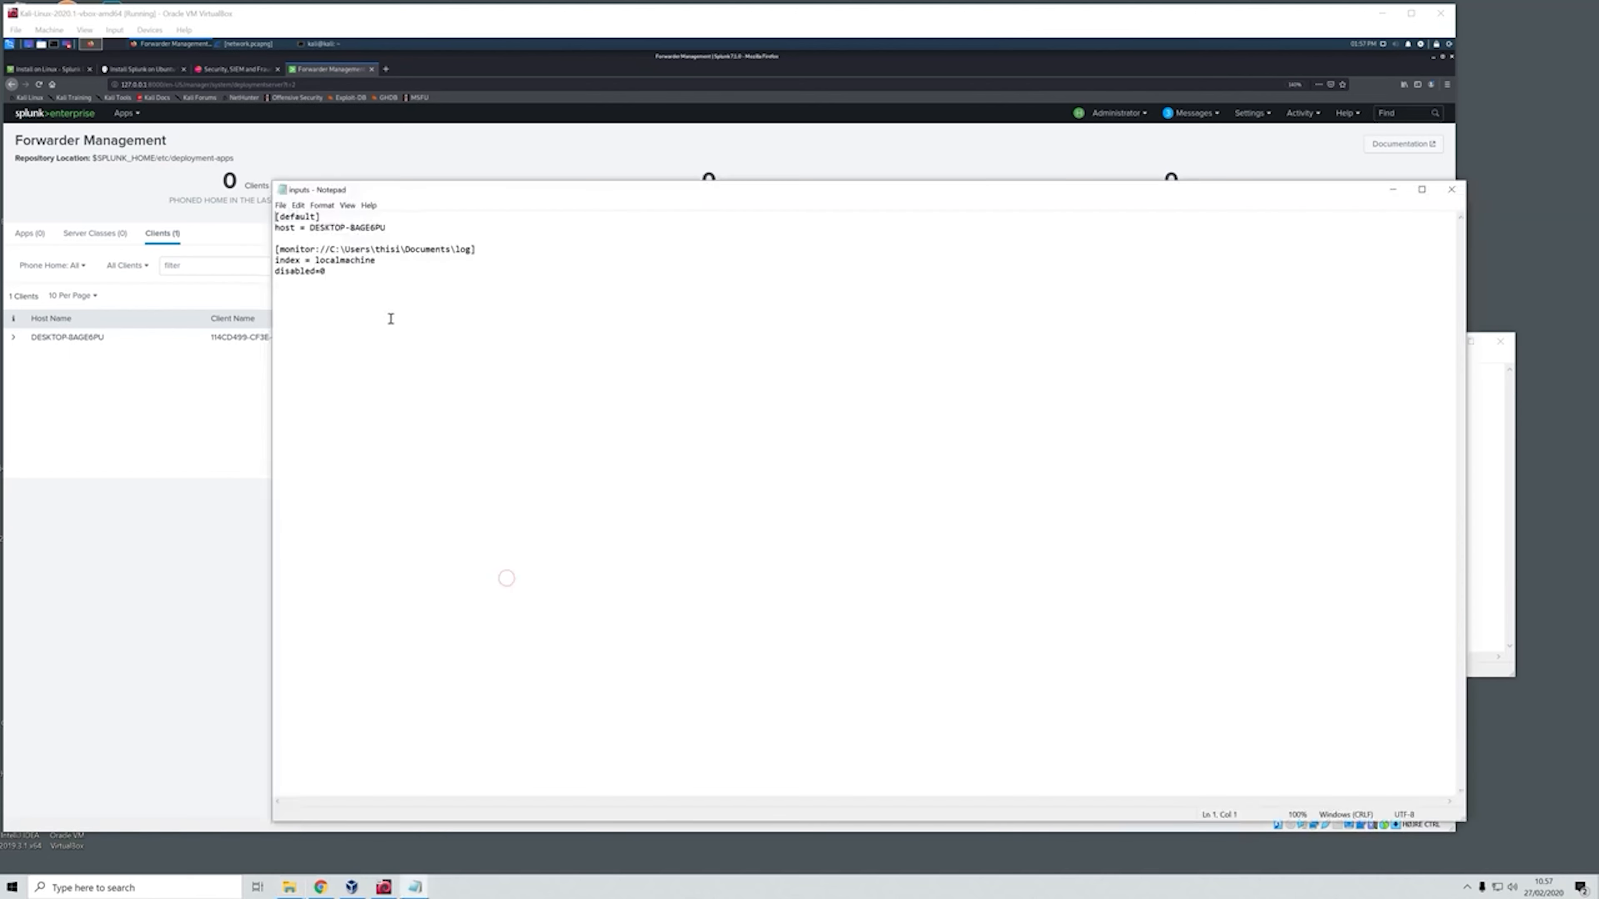
click(1451, 189)
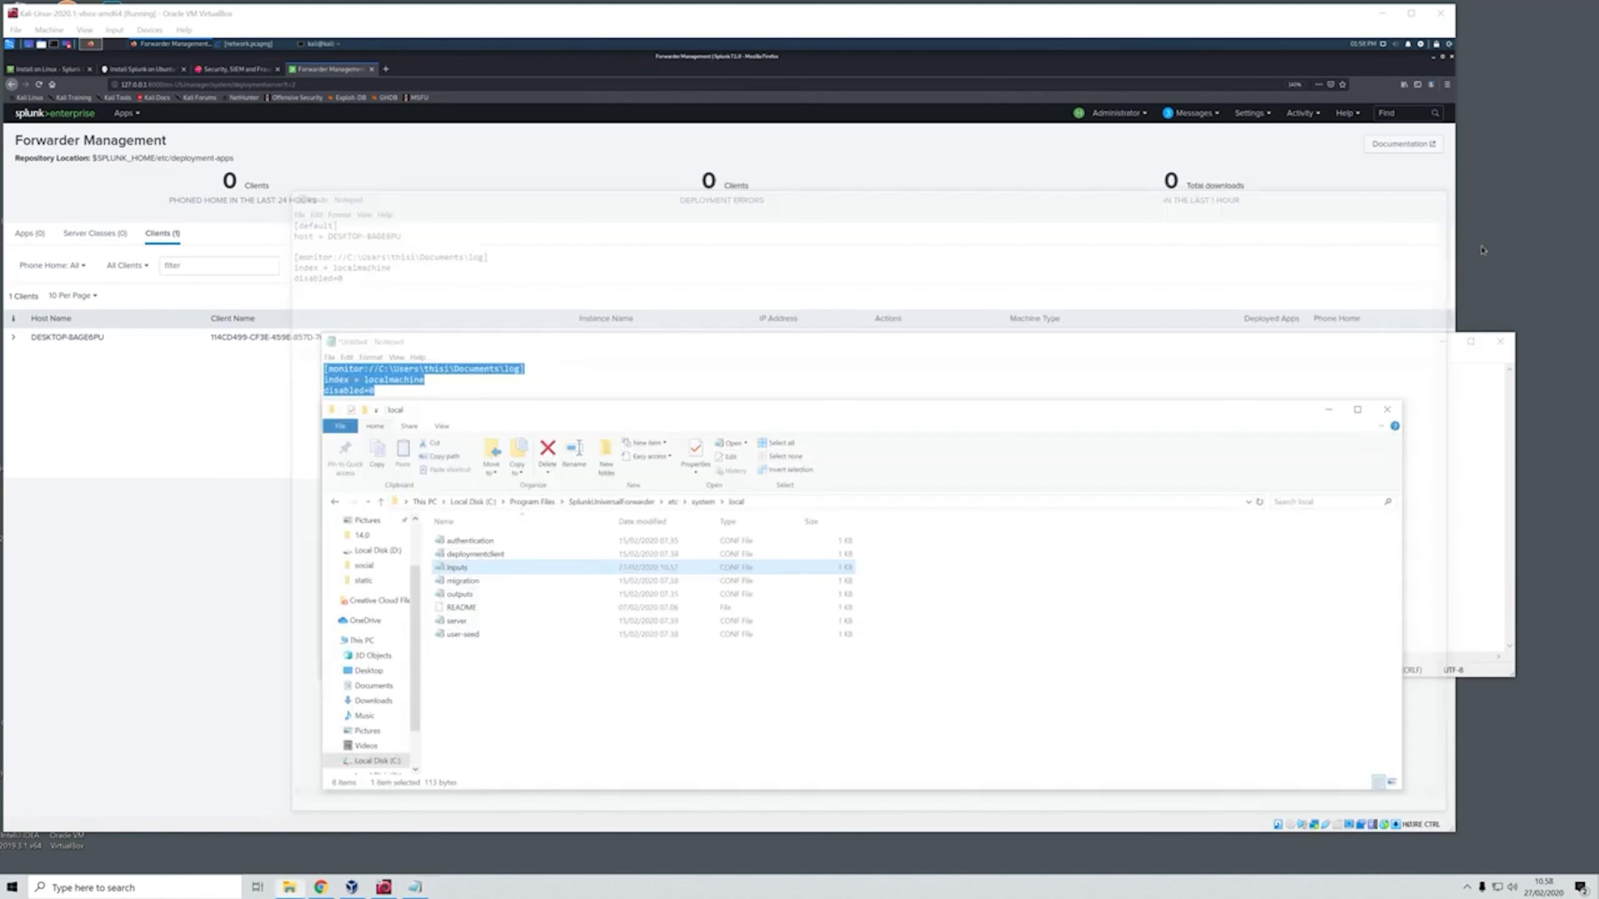
click(1440, 343)
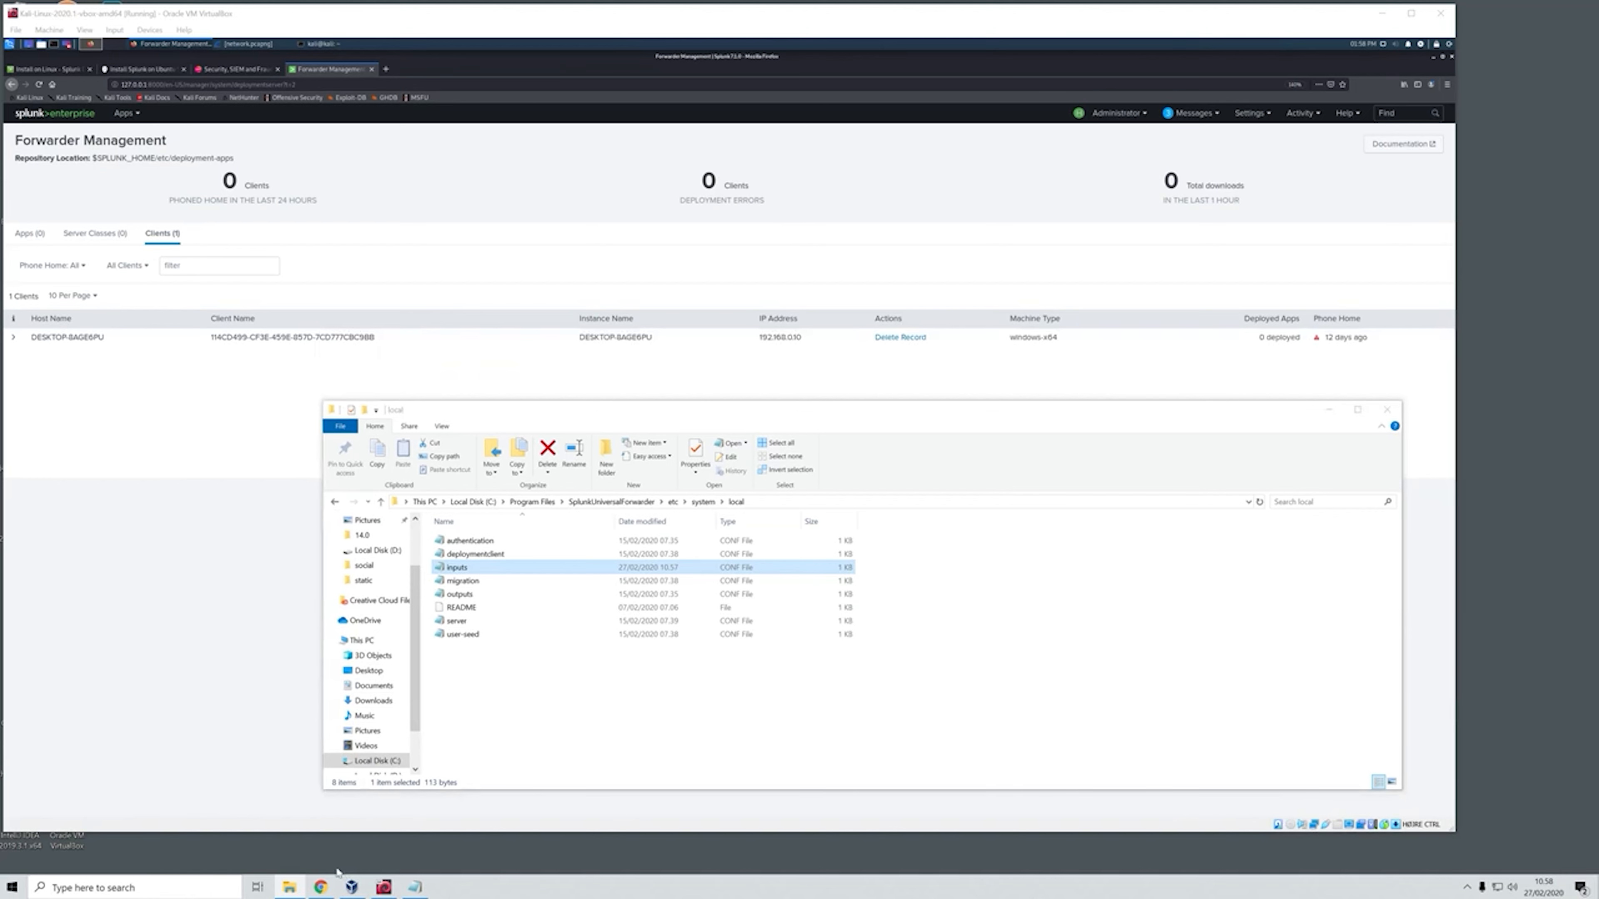
Search Windows for the Services app, open it, and bring its window to the front
click(186, 886)
text(services)
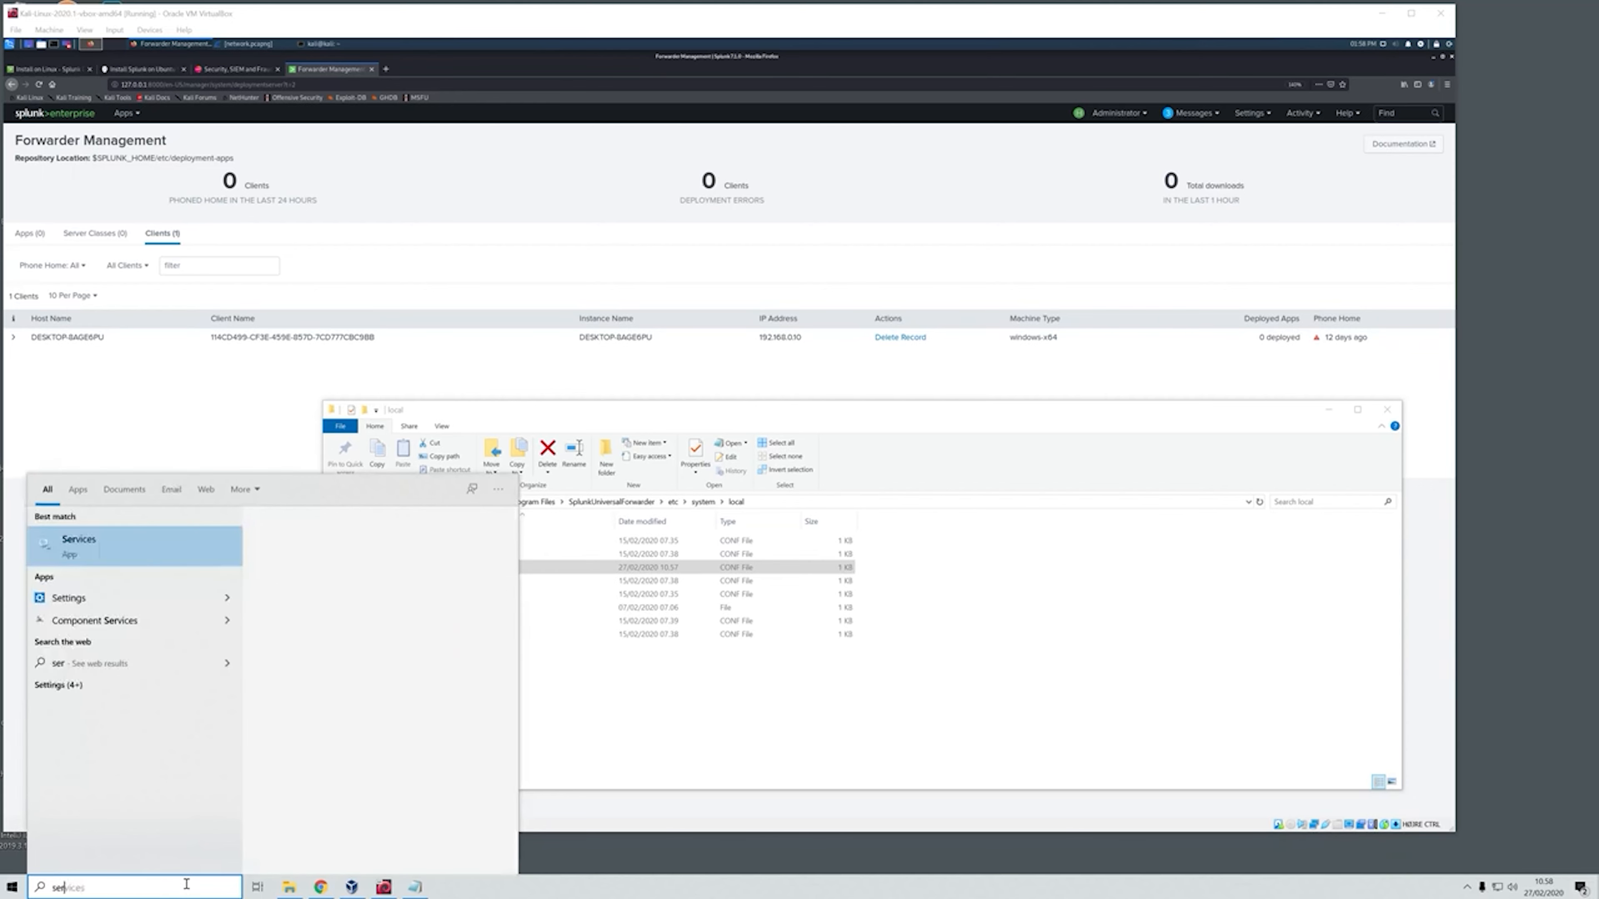
click(117, 550)
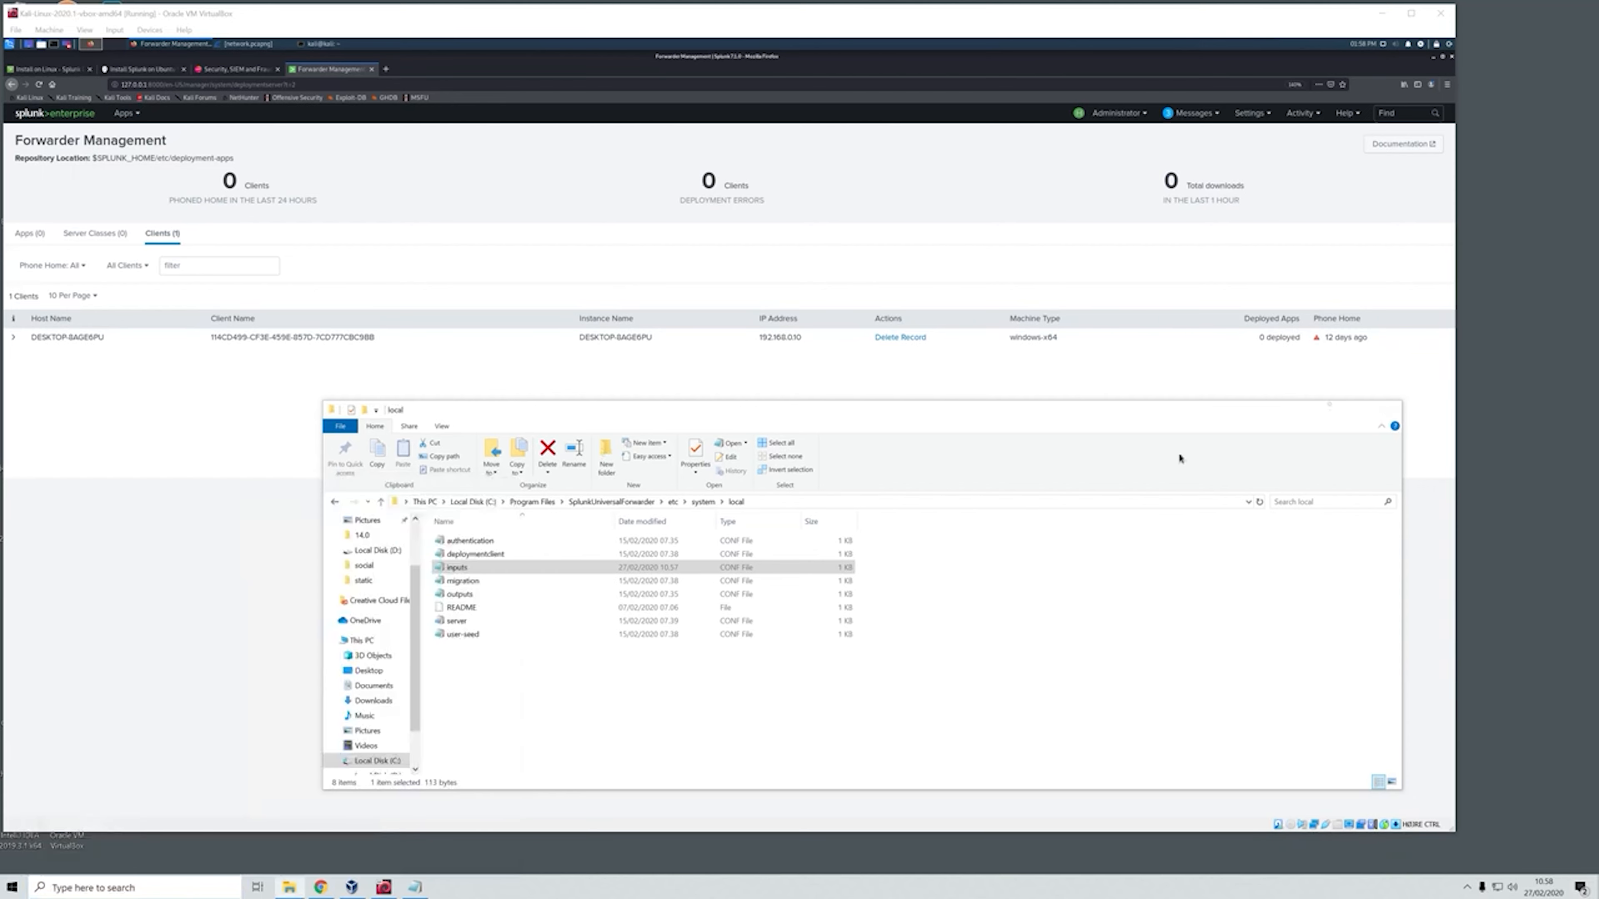
key(alt+Tab)
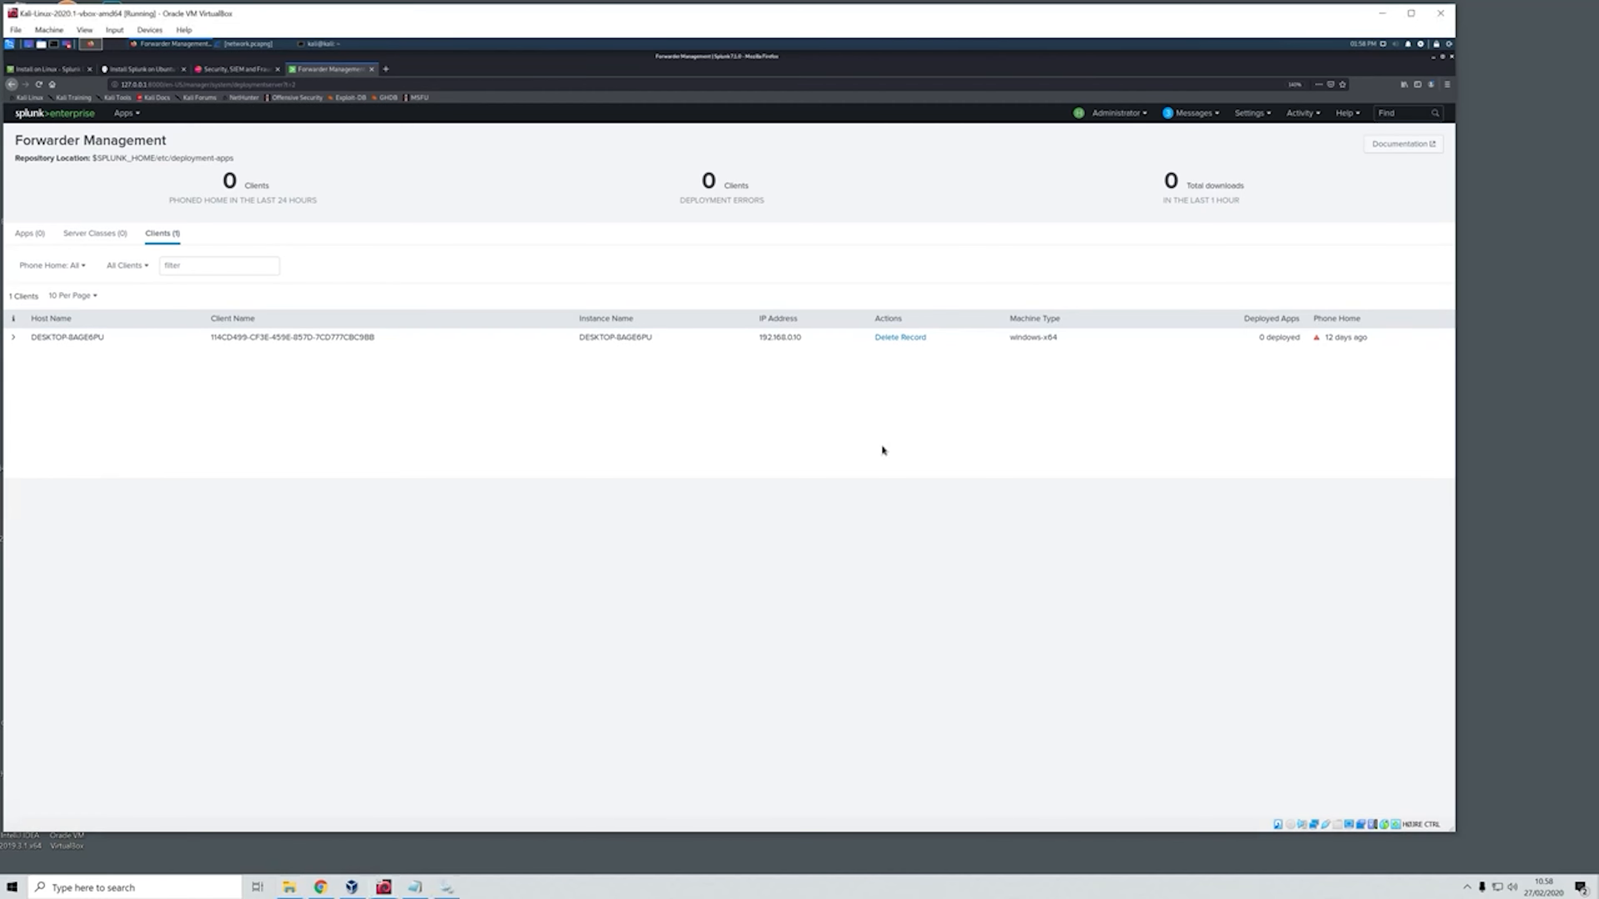
click(447, 887)
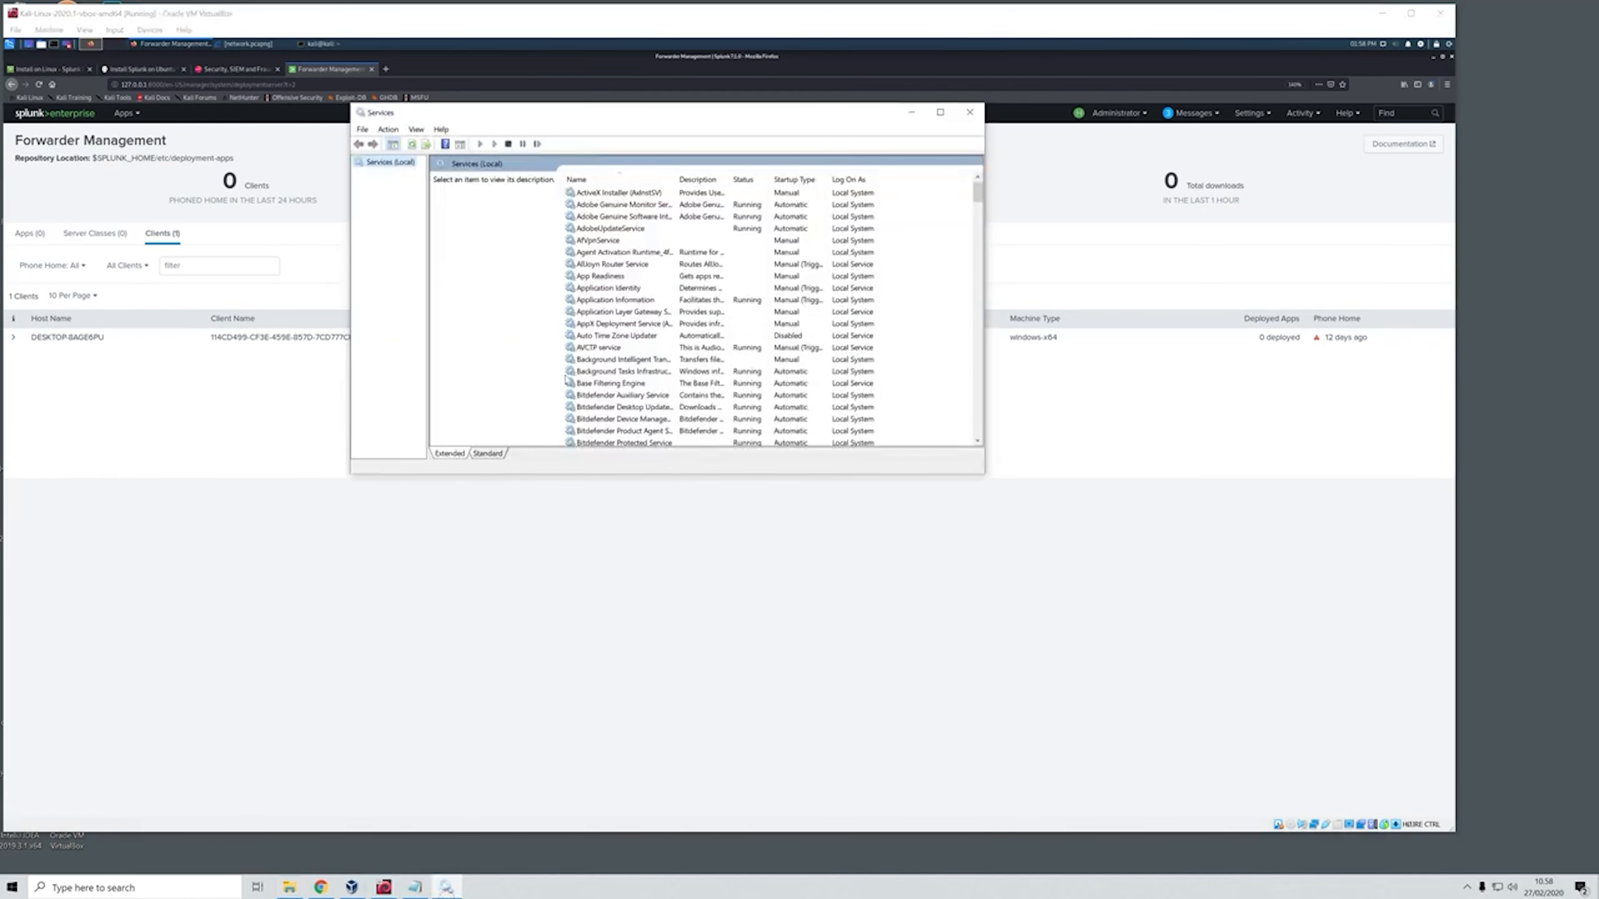
Find SplunkForwarder Service in the local services list, refresh it, and start the service
scroll(651, 338, down, 12)
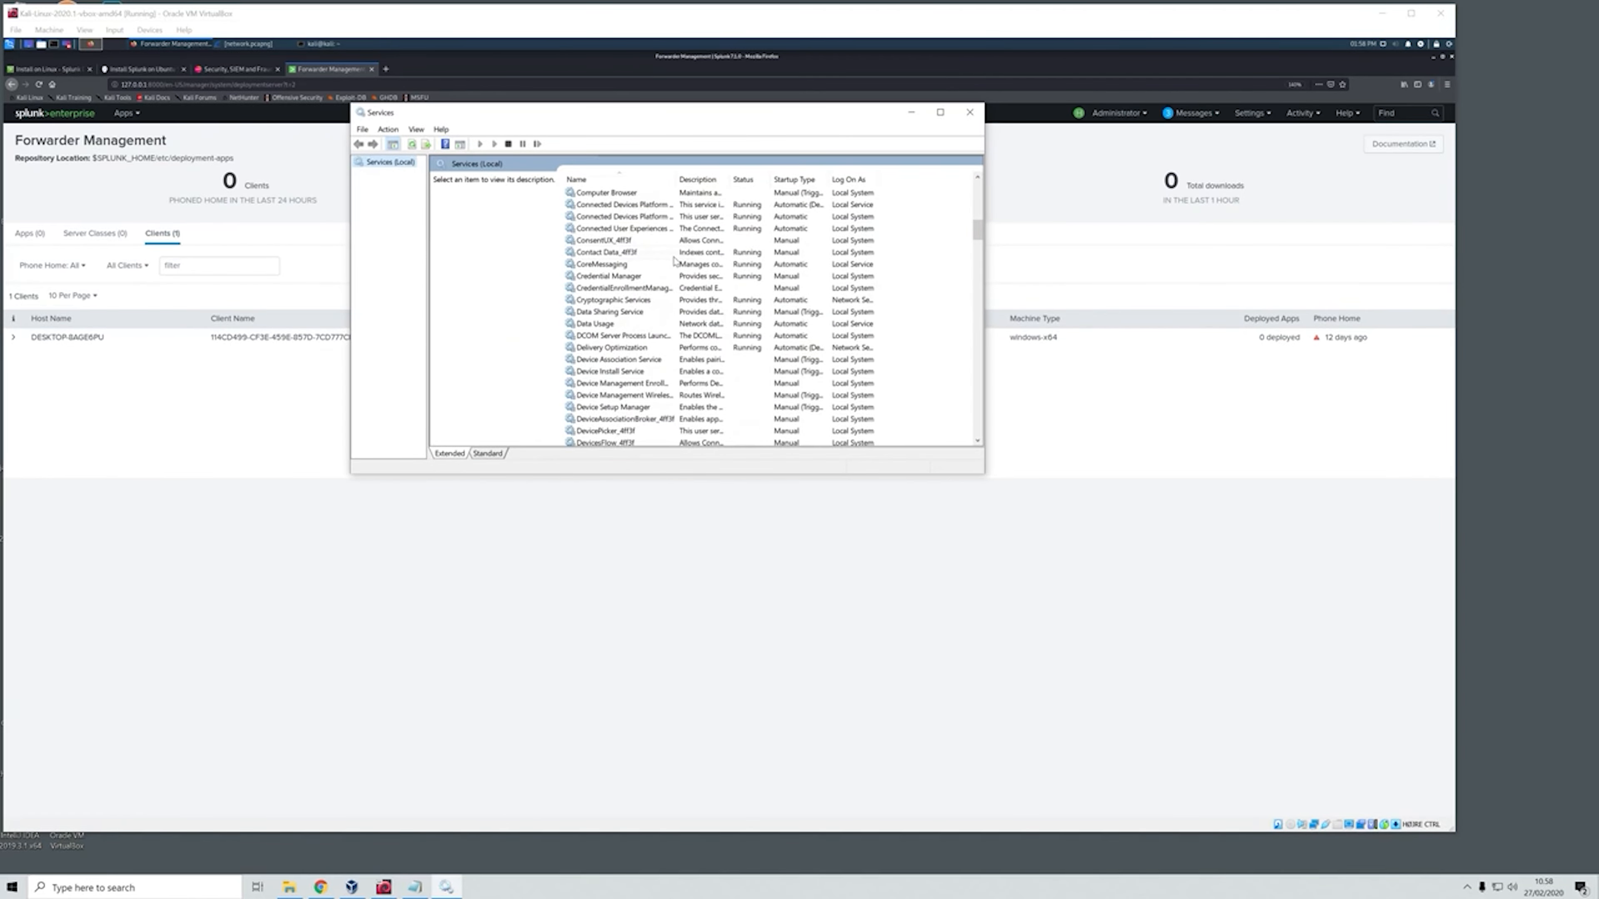
scroll(665, 273, down, 12)
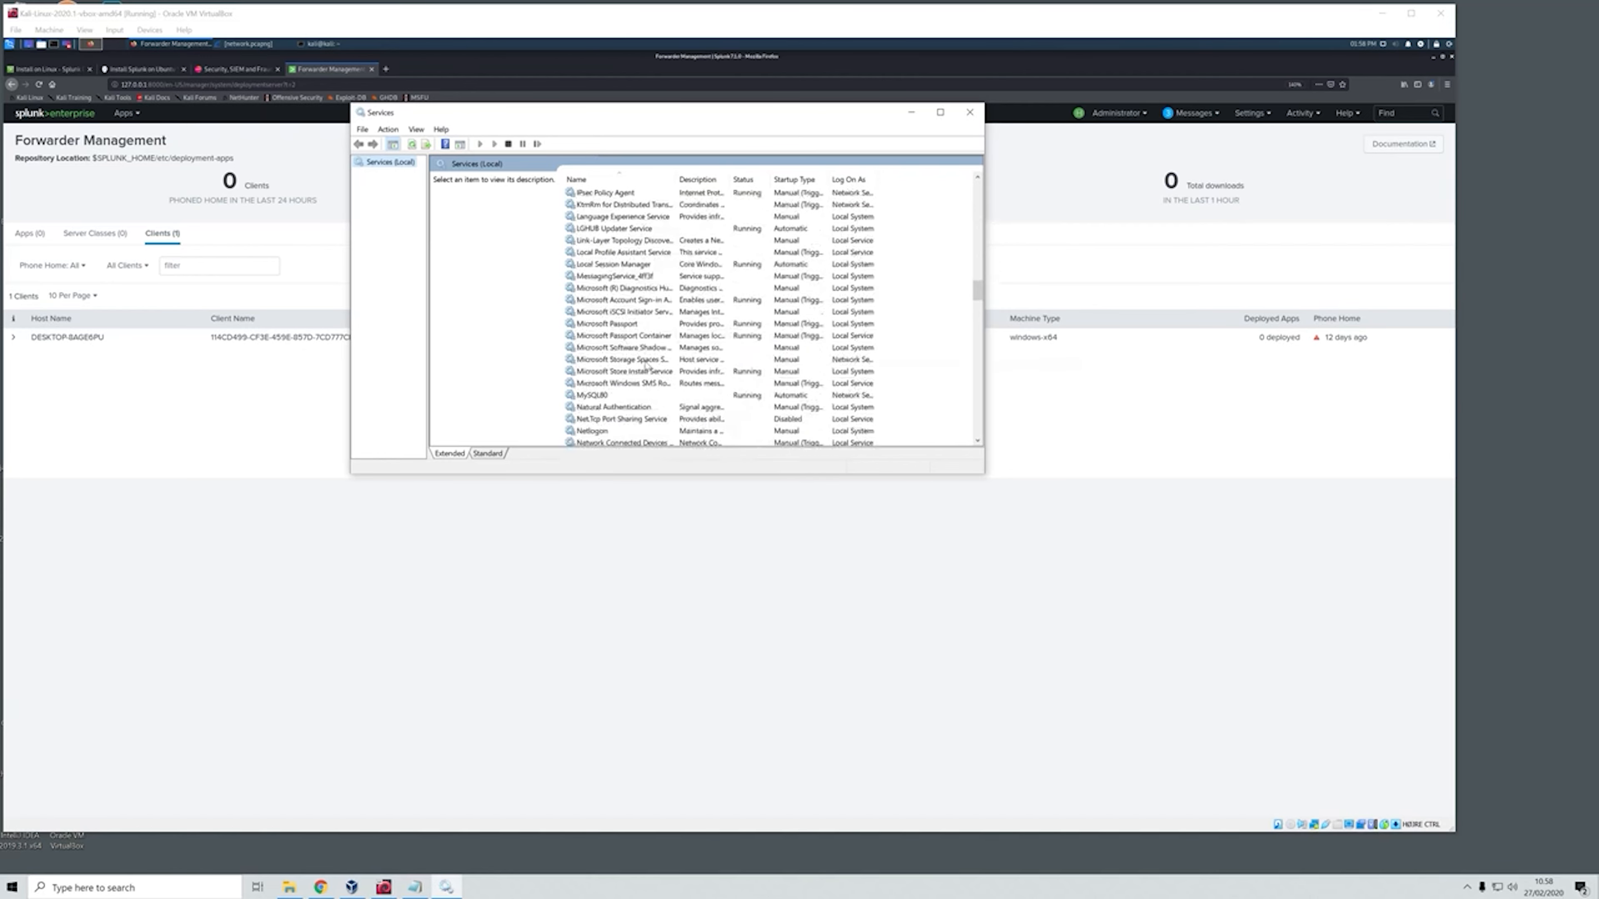
scroll(646, 357, down, 15)
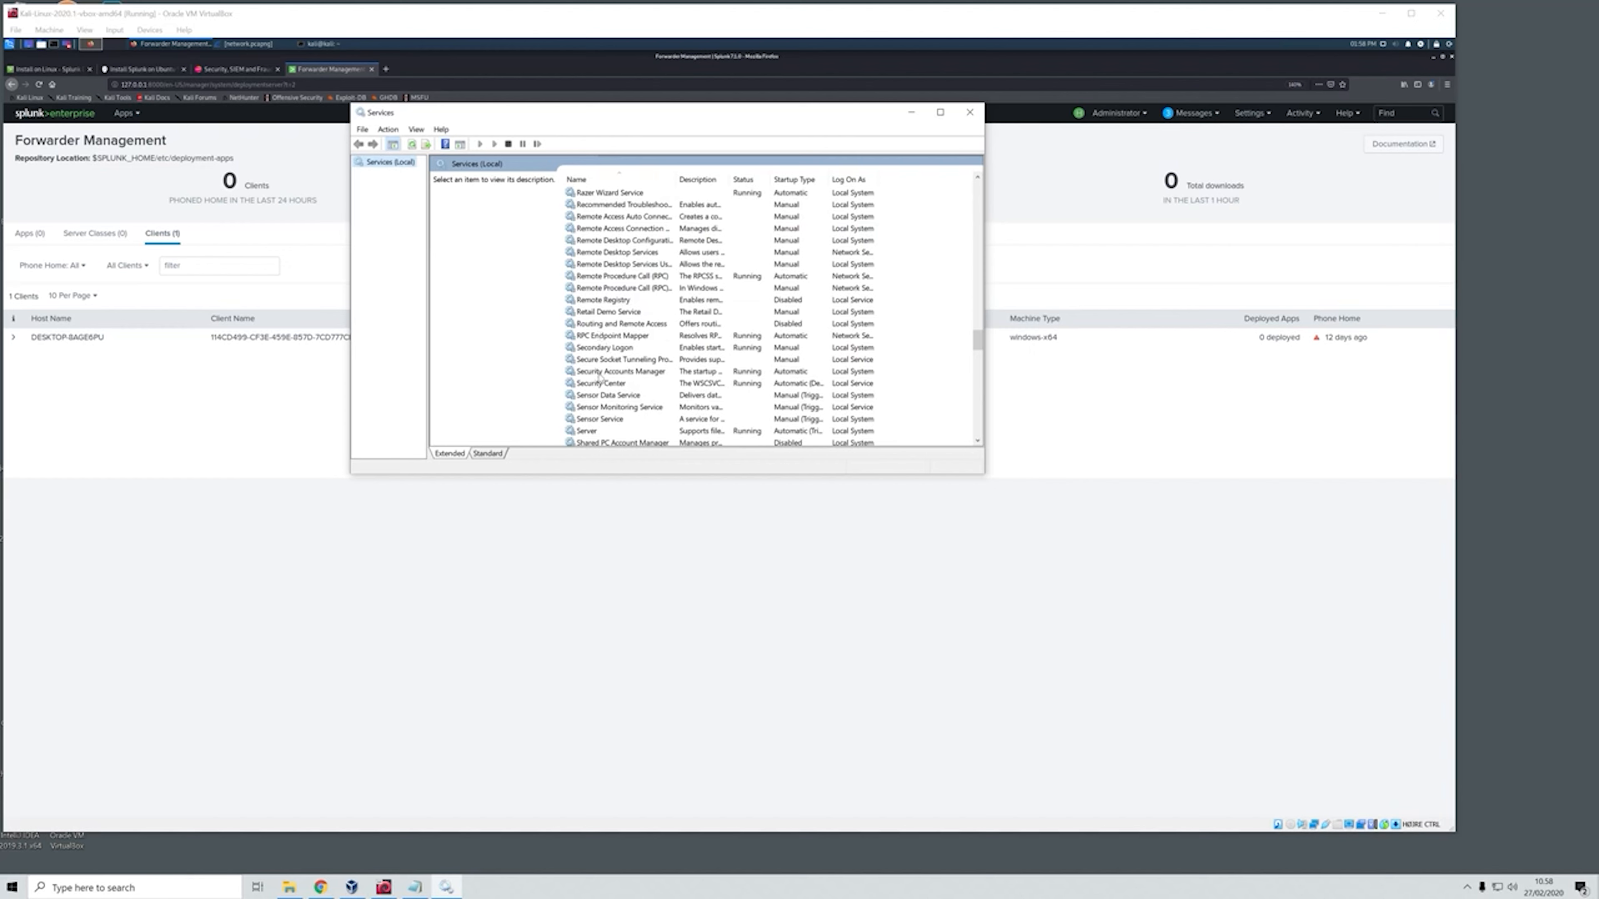
scroll(604, 398, down, 1)
scroll(604, 398, down, 2)
click(614, 431)
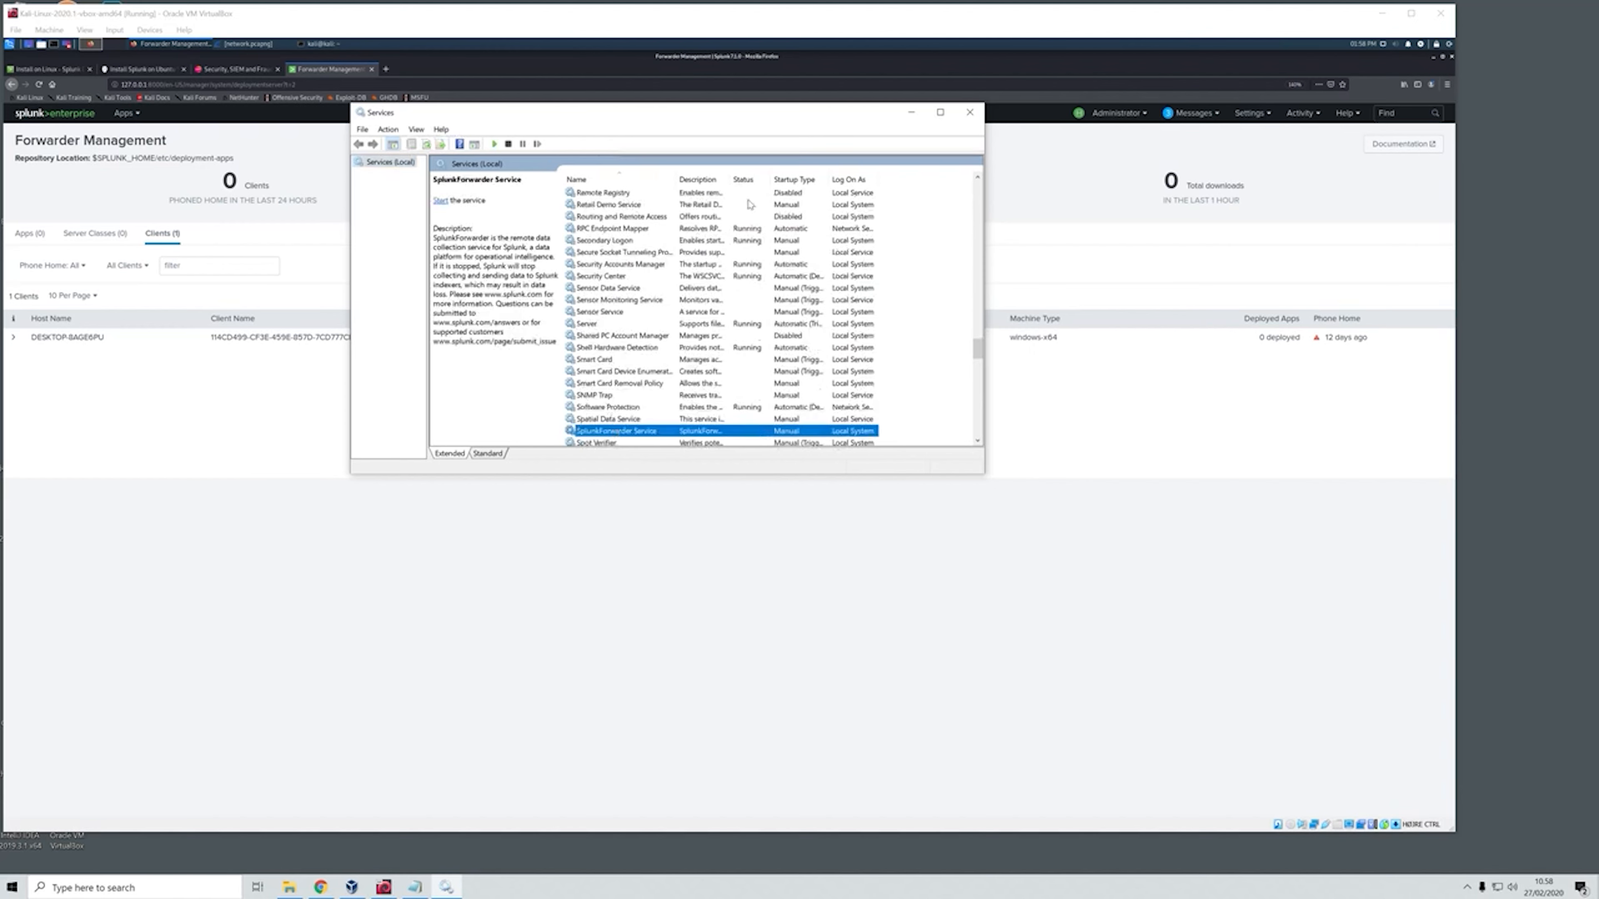
right_click(725, 432)
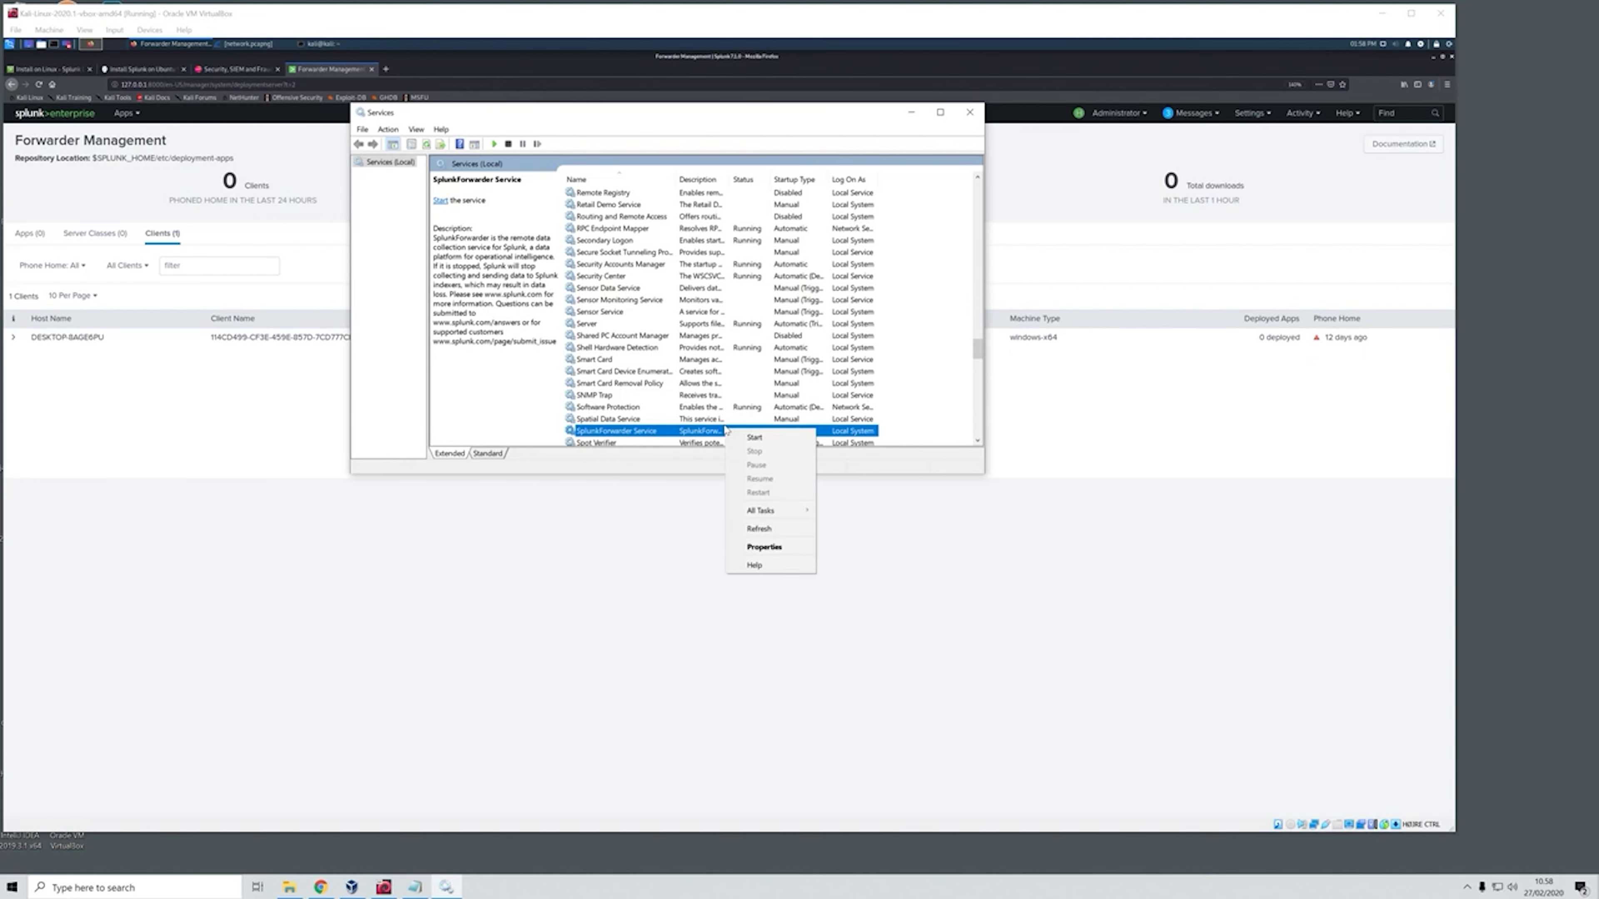
click(765, 530)
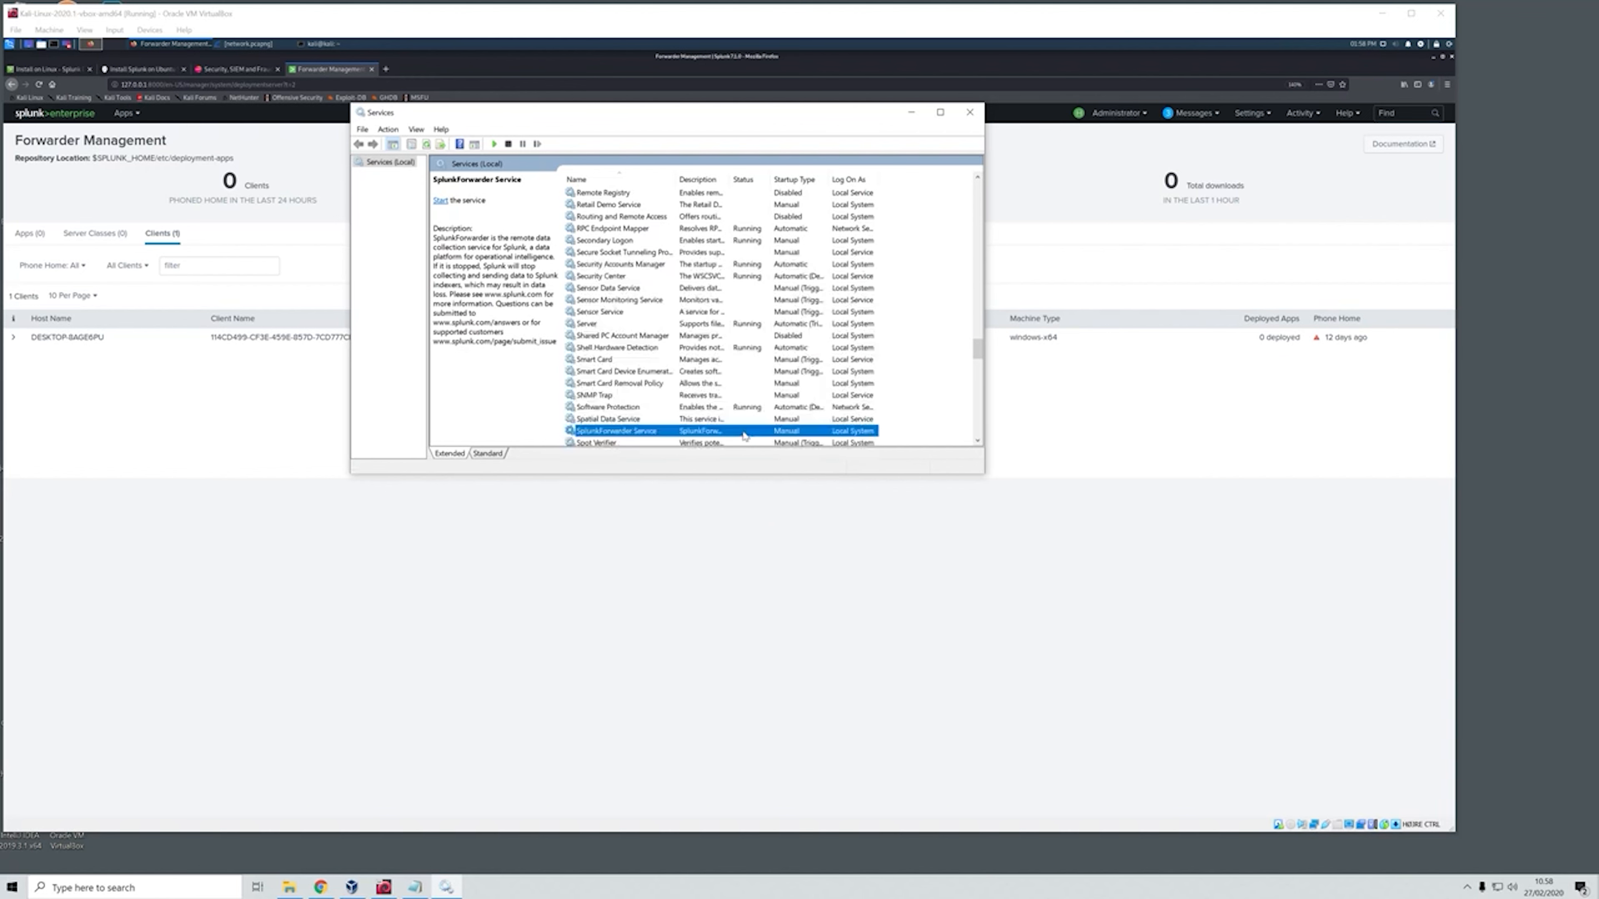
right_click(742, 433)
click(774, 442)
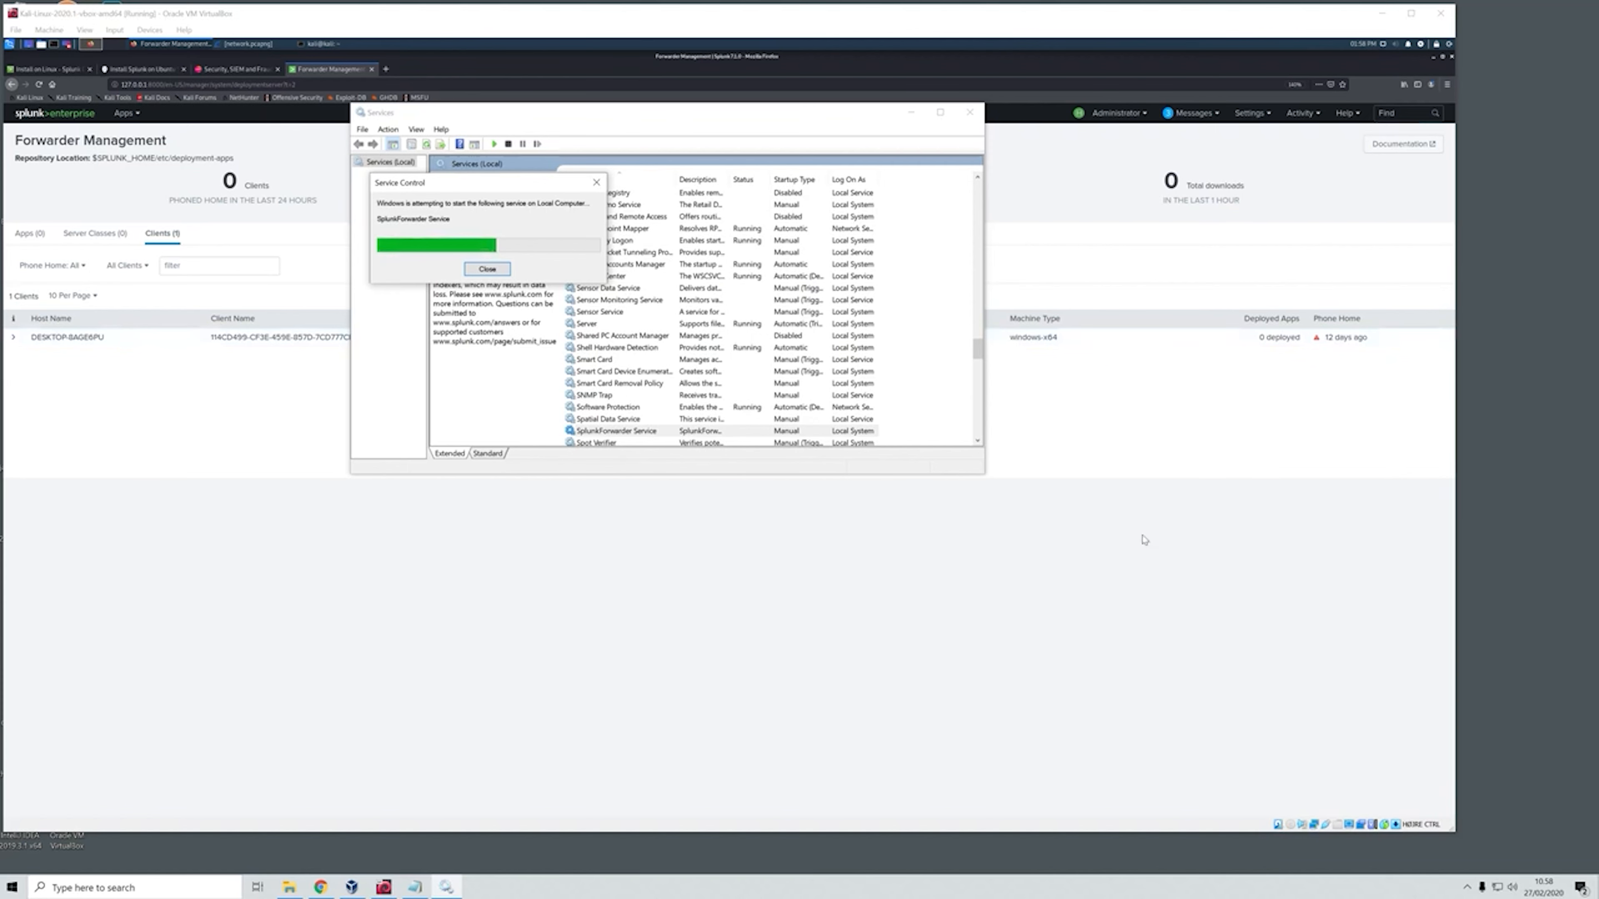
Return to Splunk and add a new receiving configuration that listens on port 9997, and save it
click(304, 205)
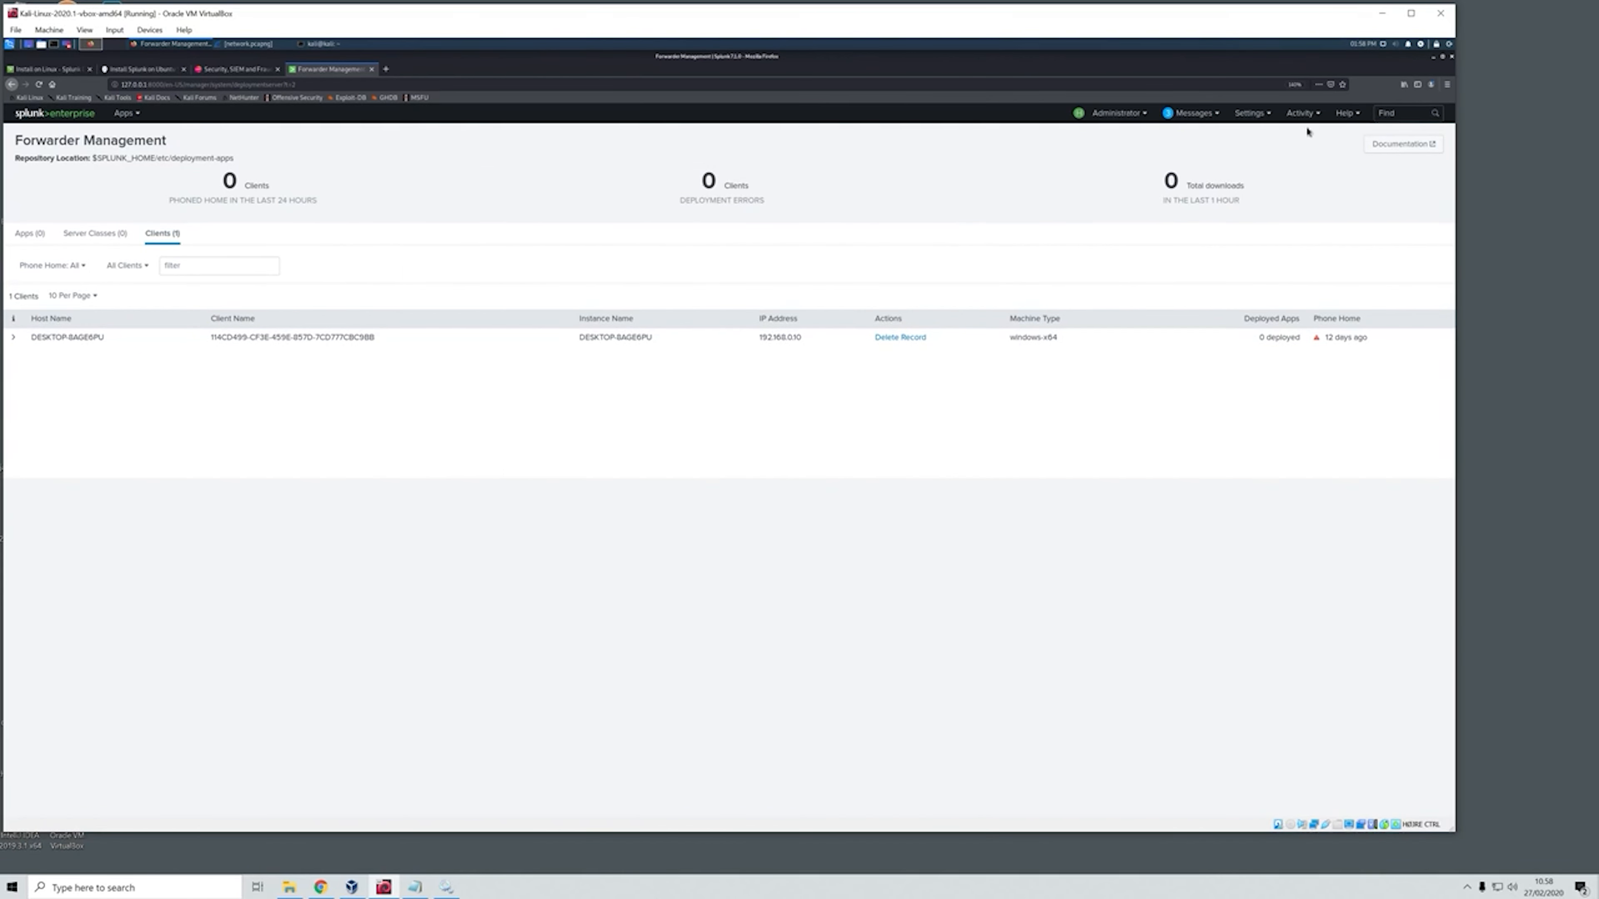
click(1251, 113)
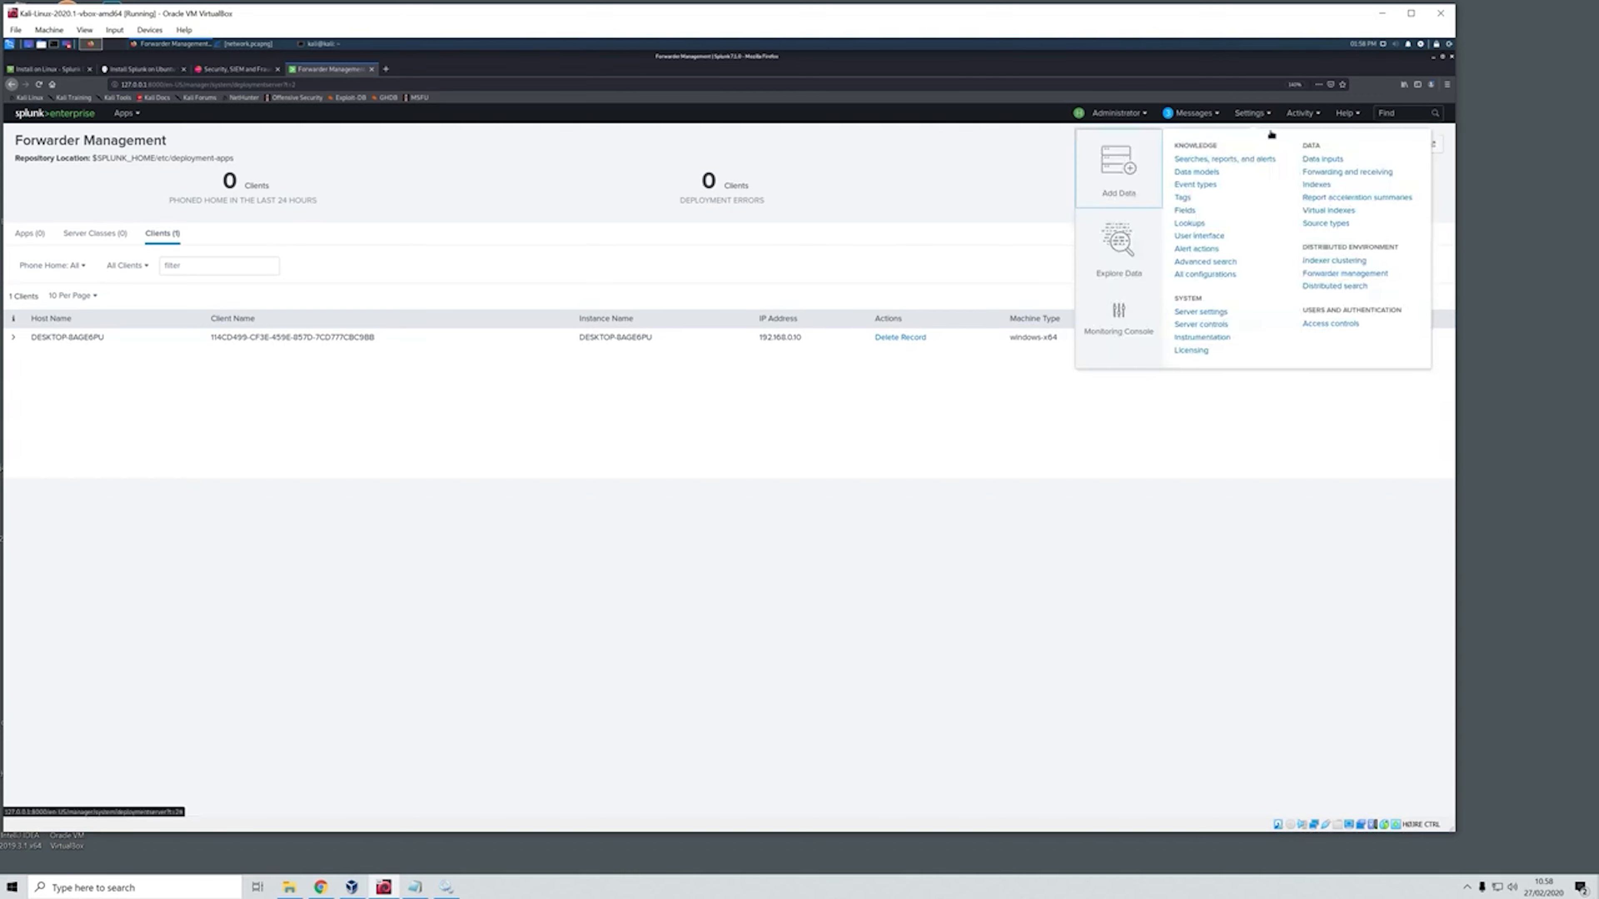
click(1347, 173)
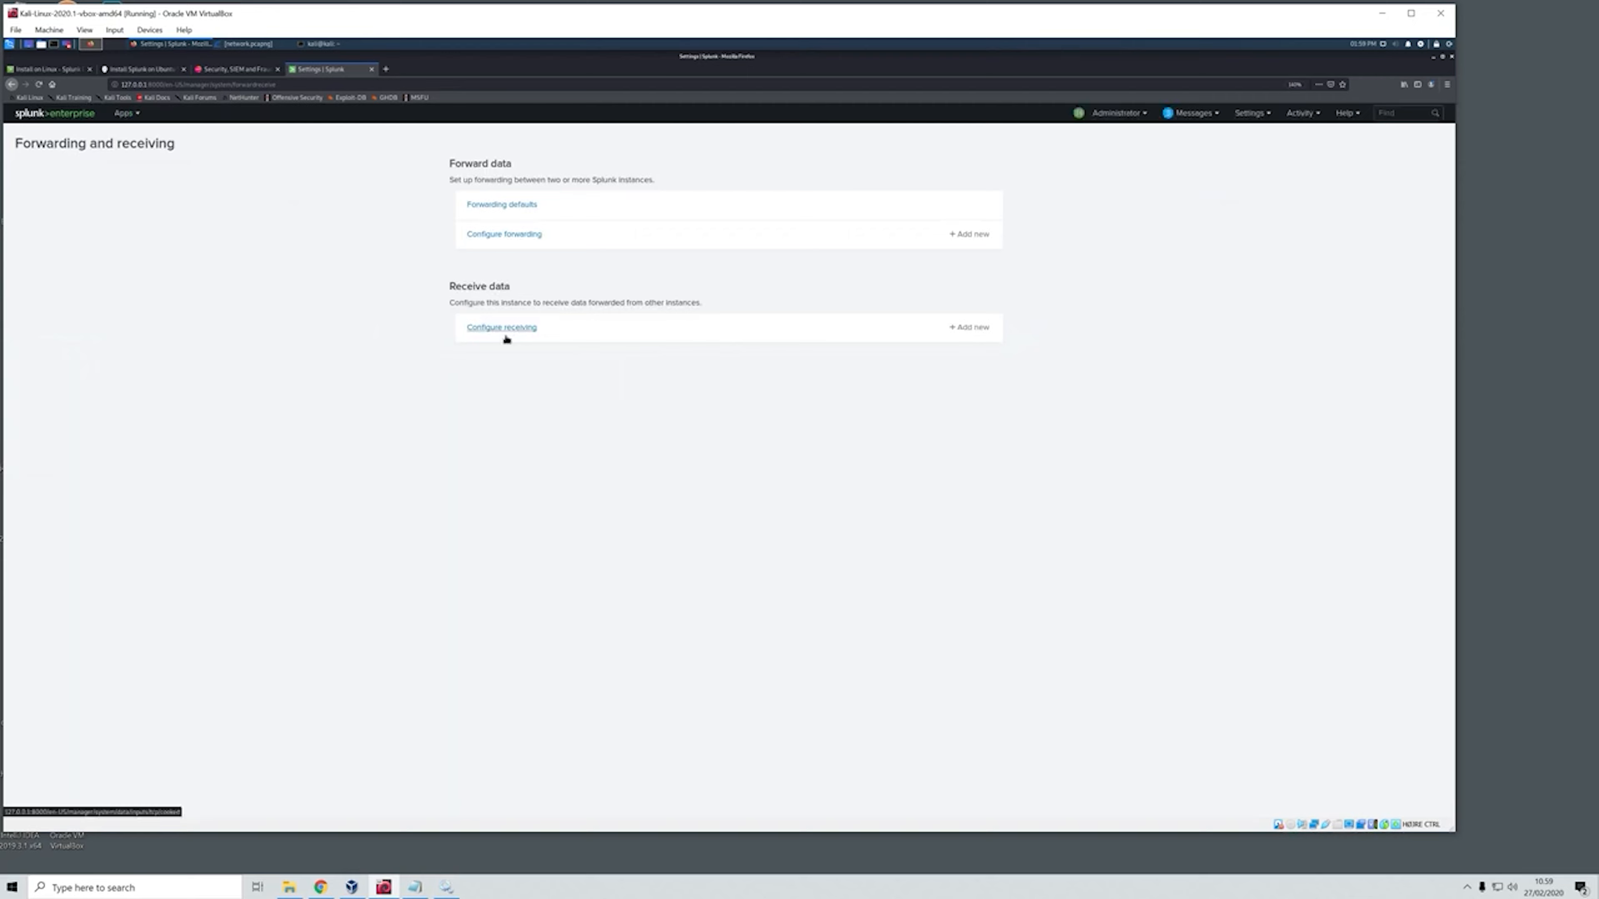
click(970, 328)
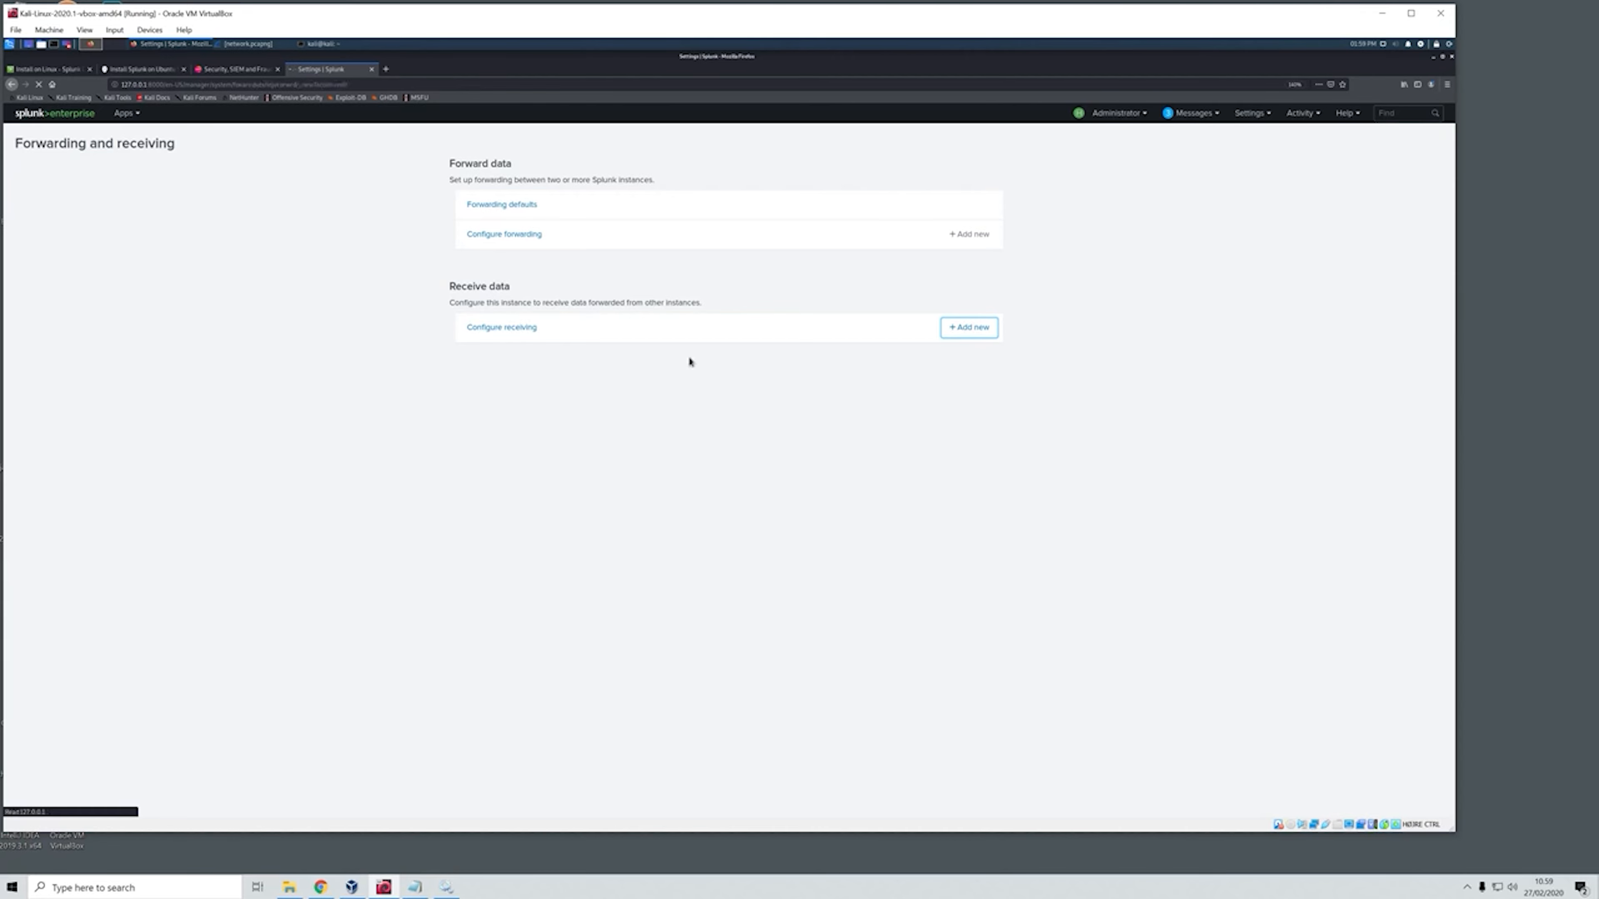
click(661, 257)
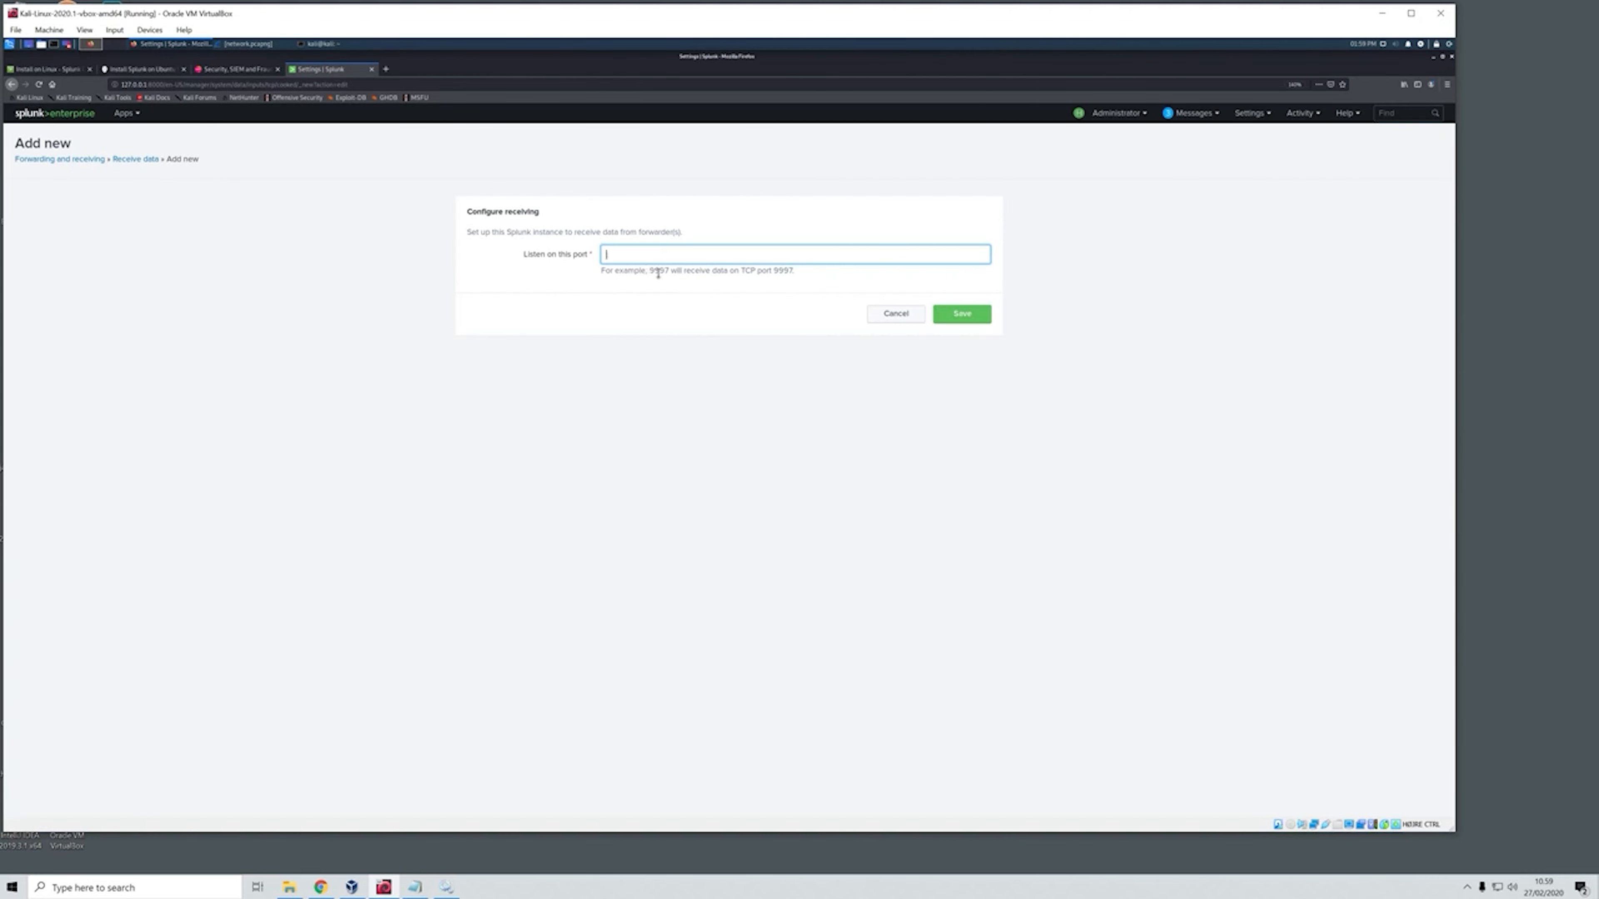
text(9997)
click(990, 320)
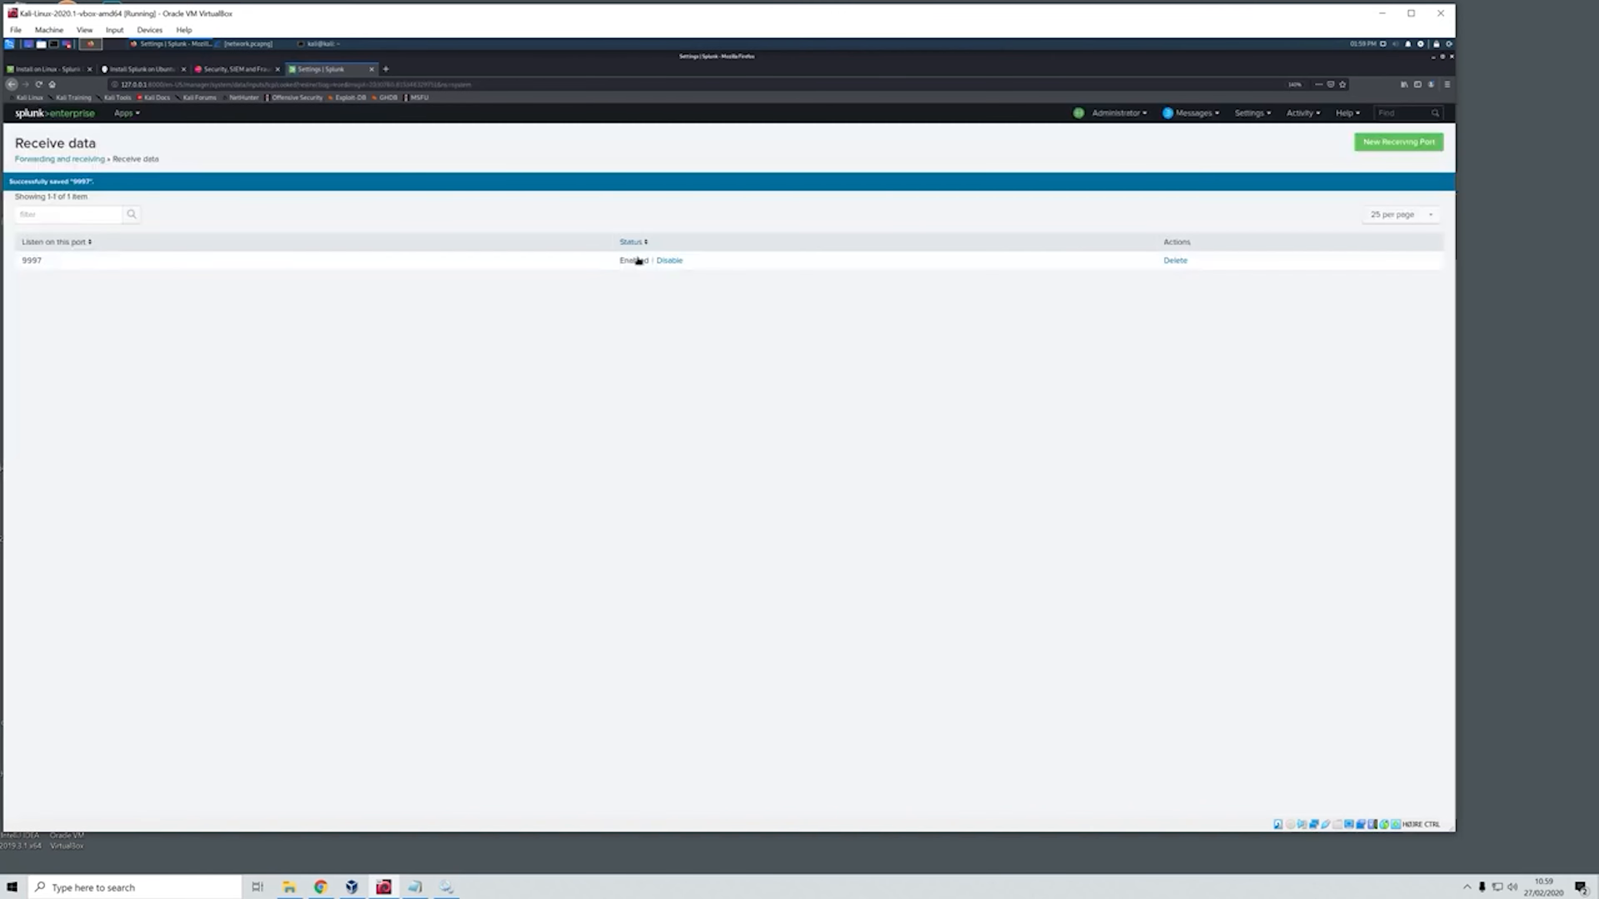
Create a new events index in Splunk named localmachine, copying the name from the untitled Notepad note, and save it
click(1260, 116)
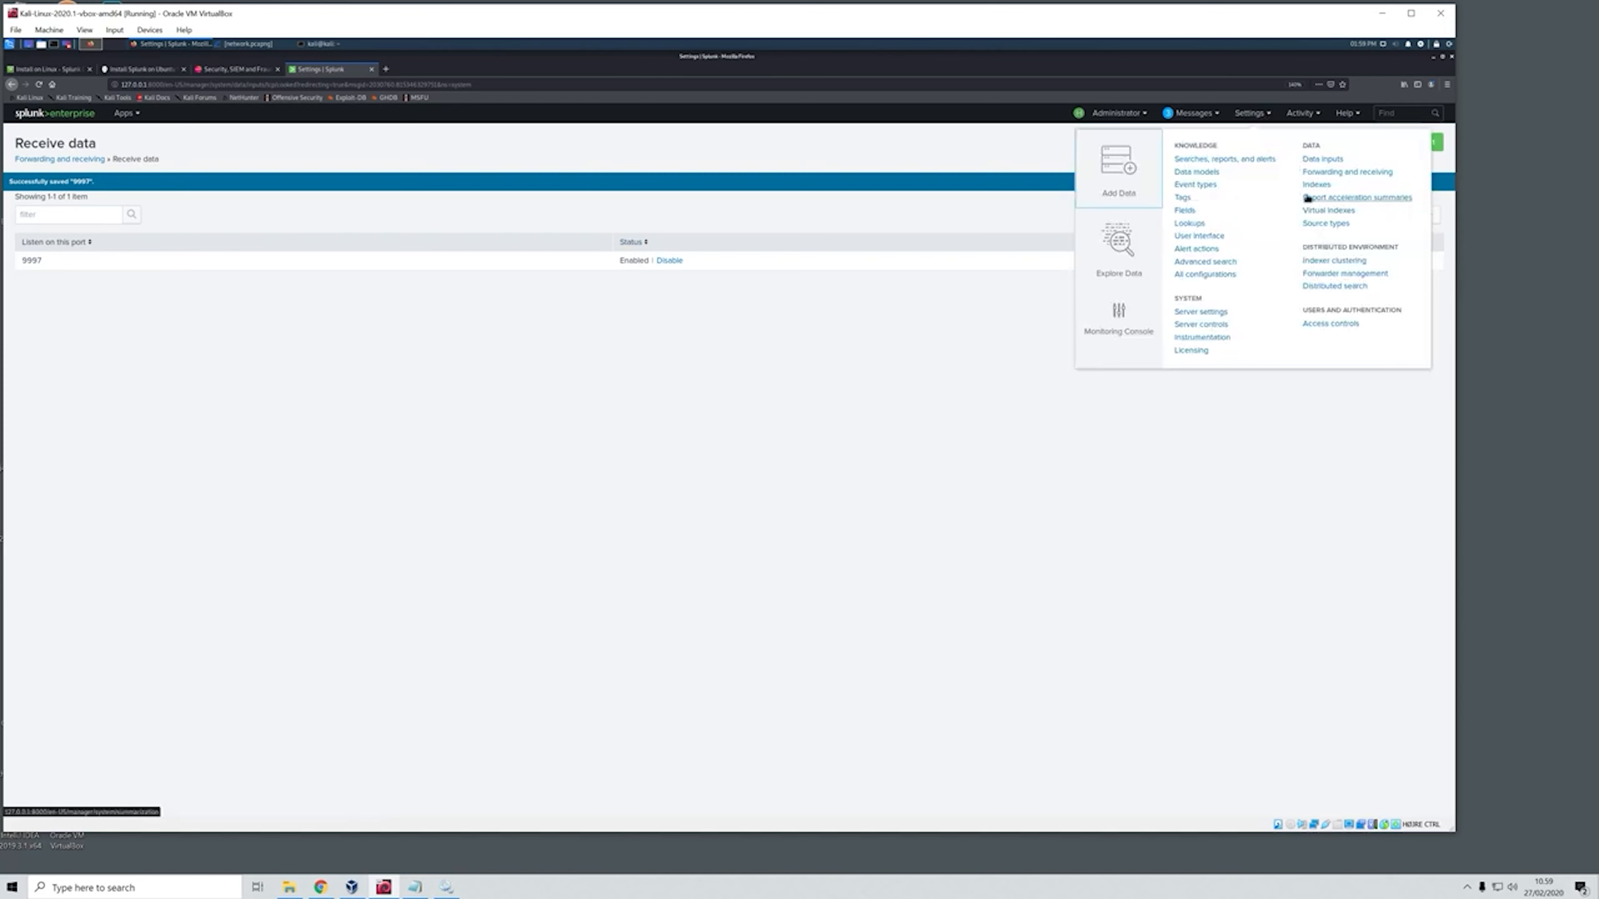
click(1317, 185)
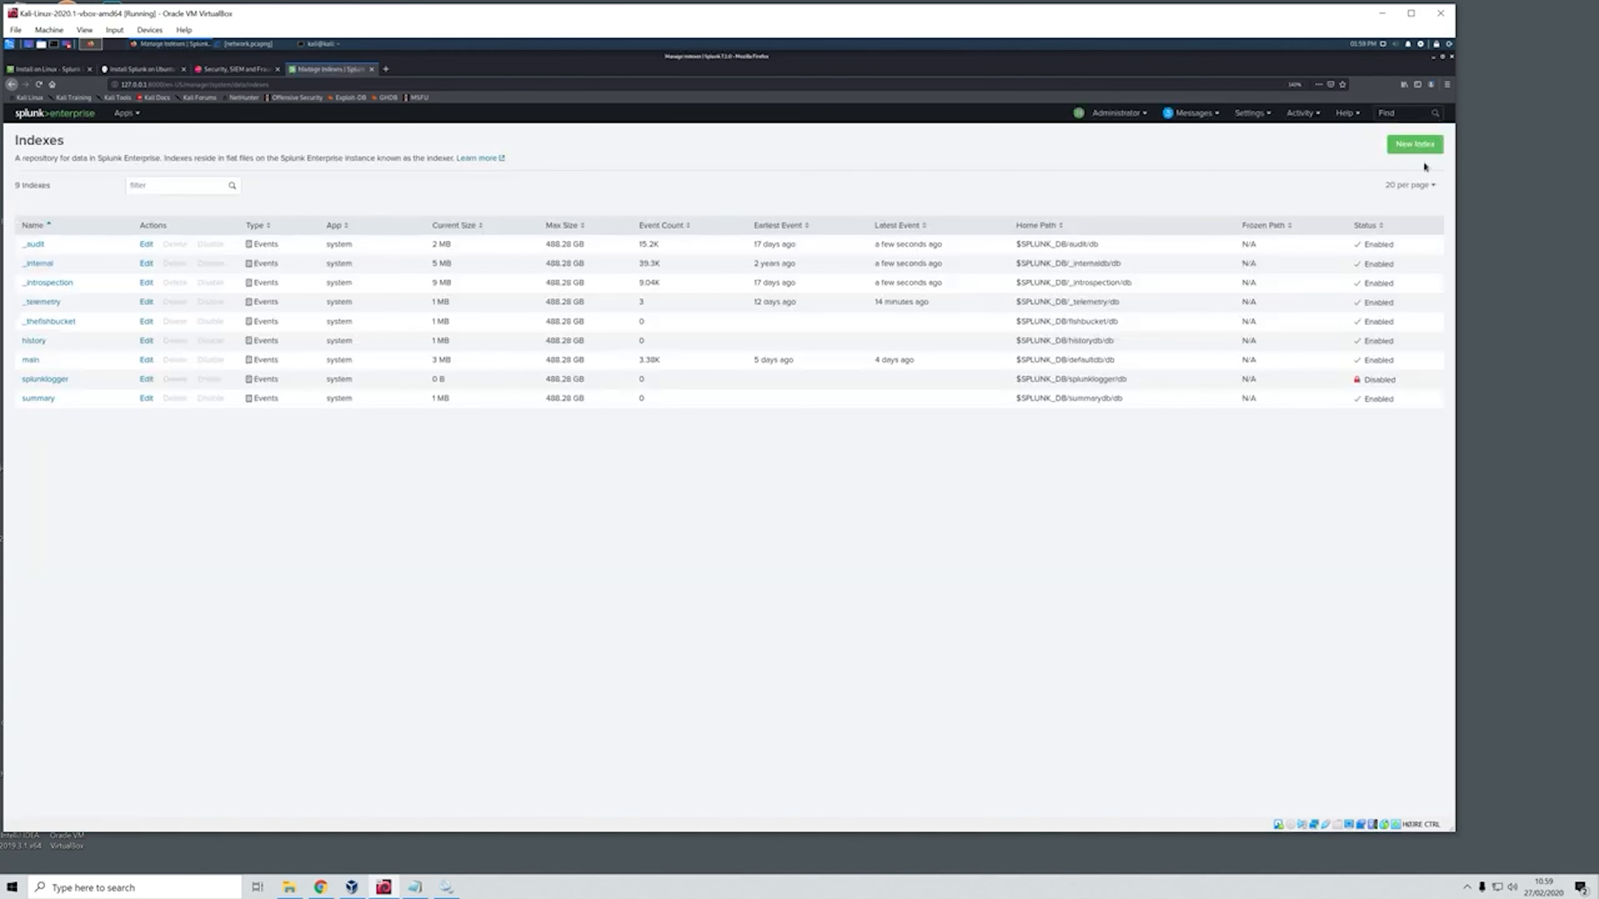
click(1414, 144)
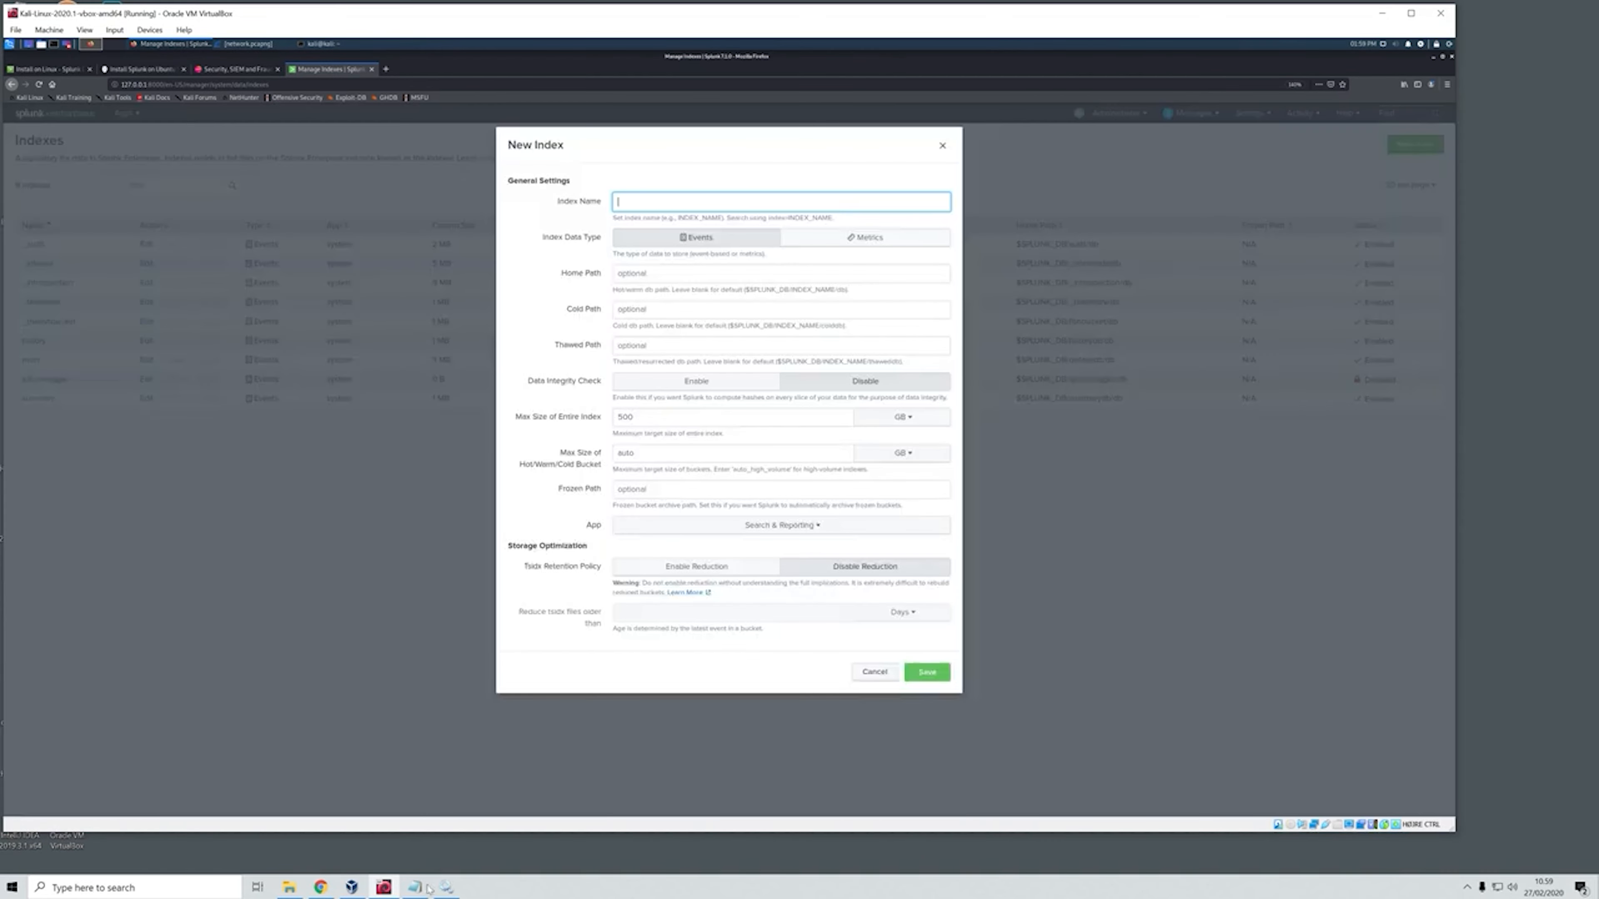
click(422, 887)
drag(424, 379, 365, 381)
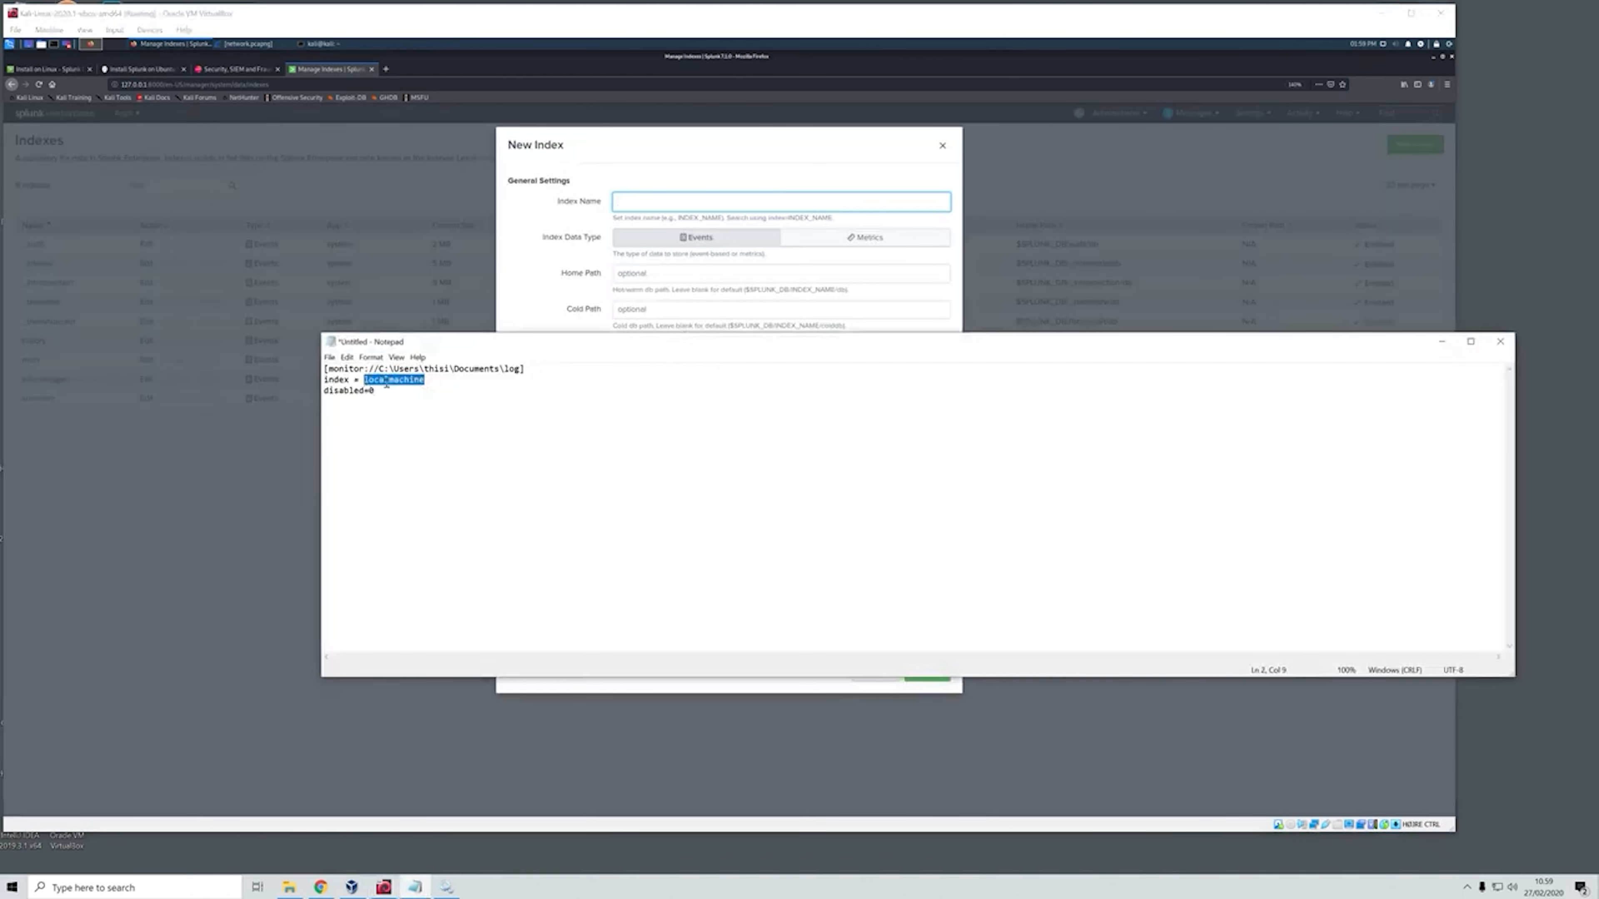
key(ctrl+c)
click(653, 203)
key(ctrl+v)
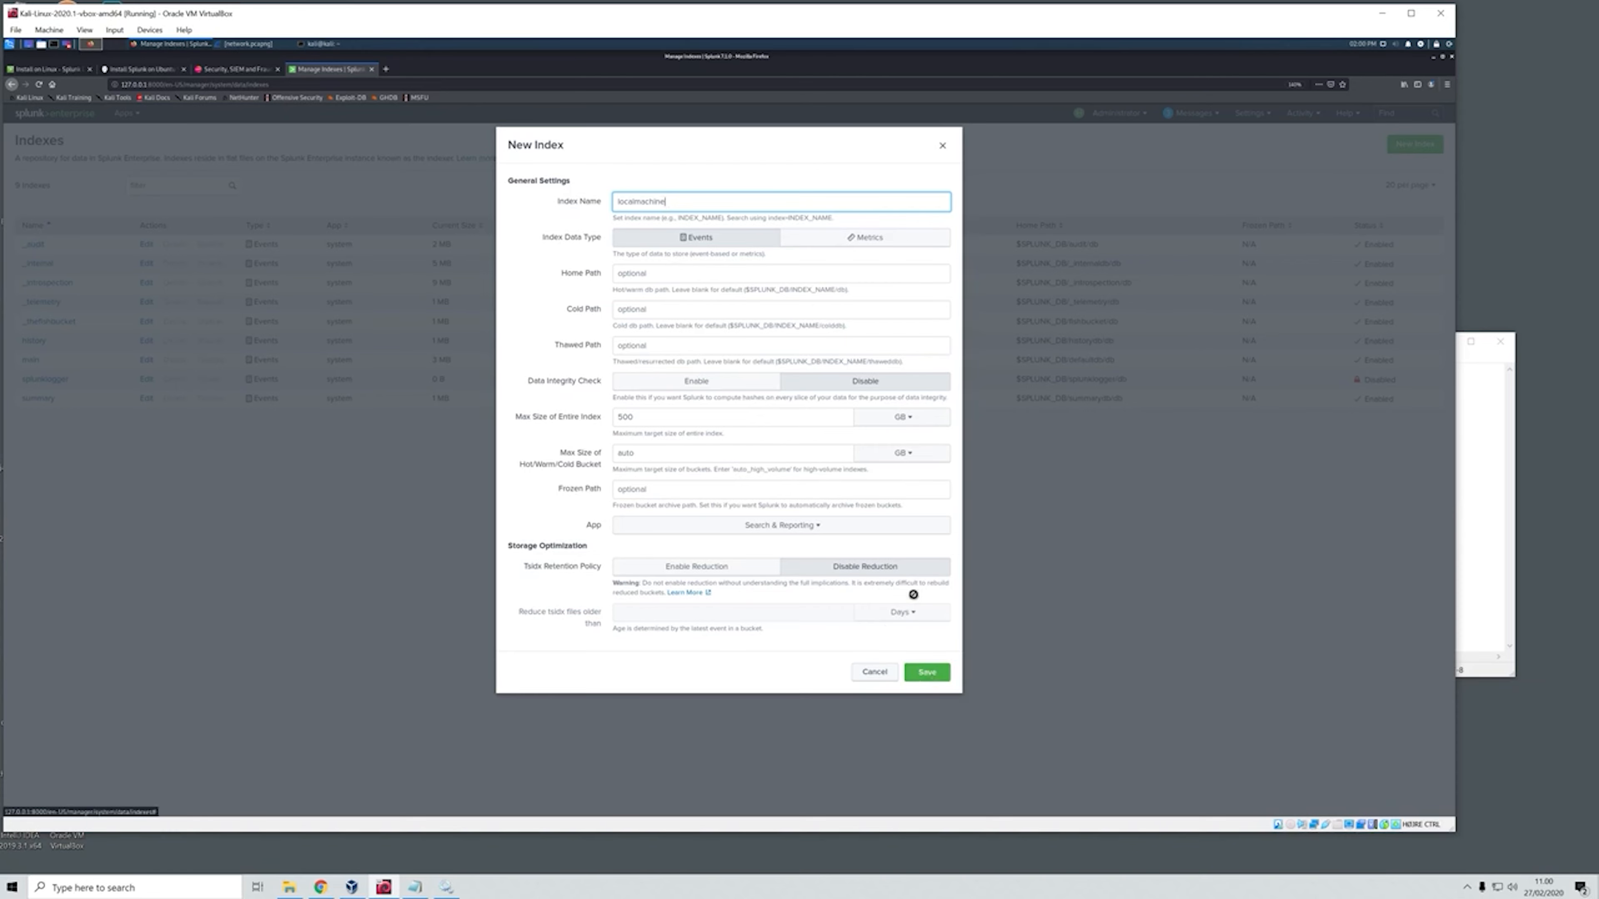
click(934, 679)
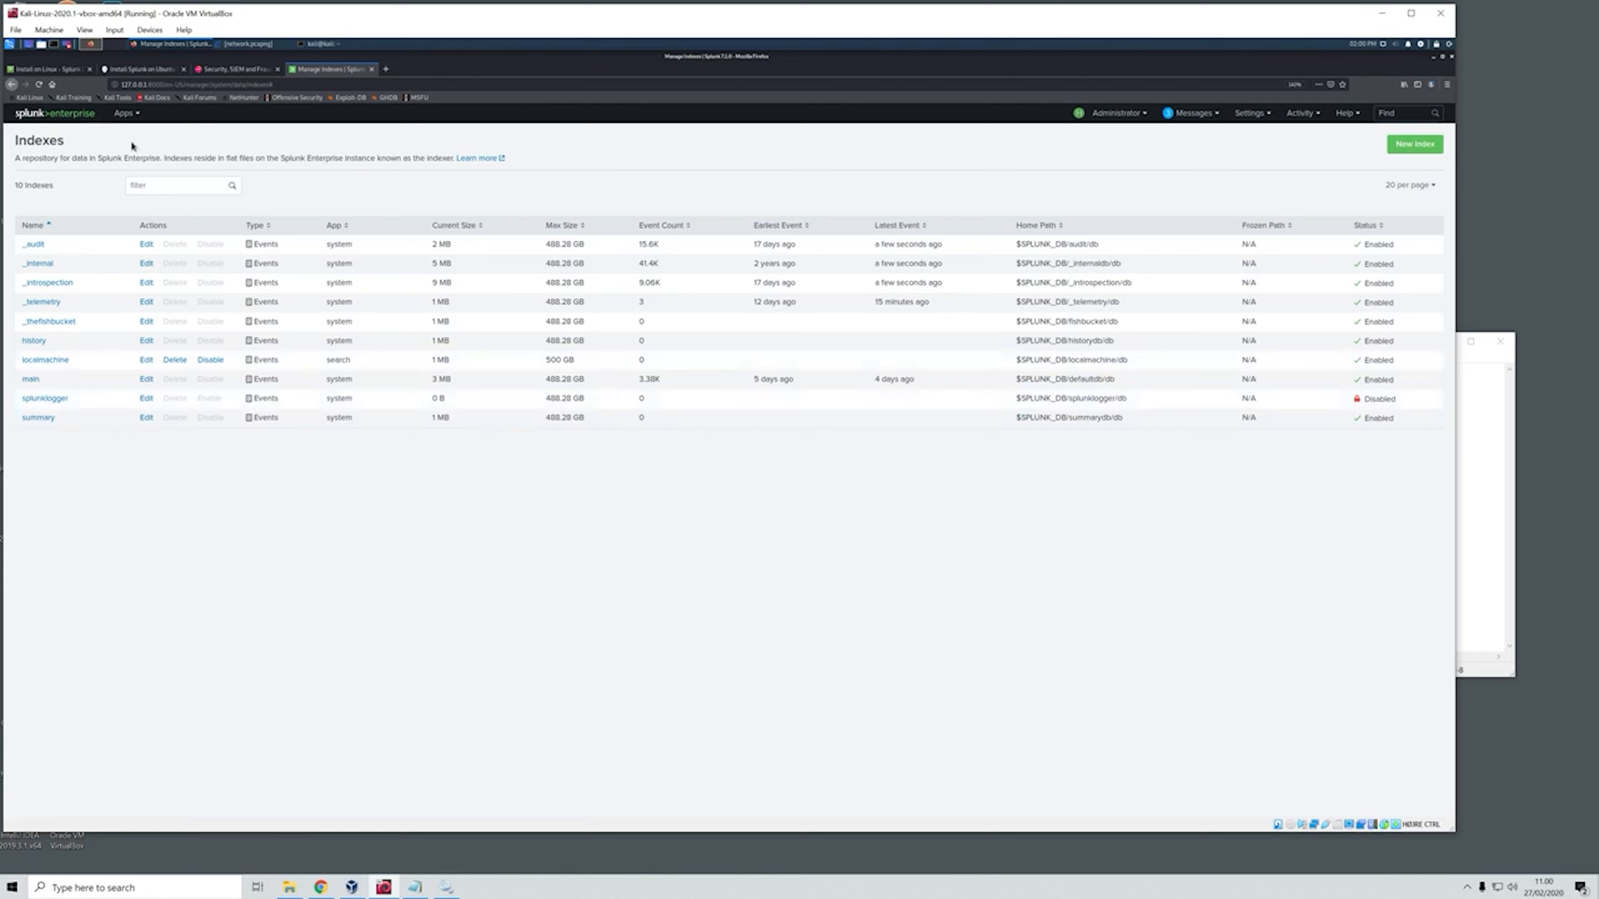
Open Forwarder Management, check the SplunkForwarder Service status in Services, and reload the client list to check the last phone home
click(1251, 113)
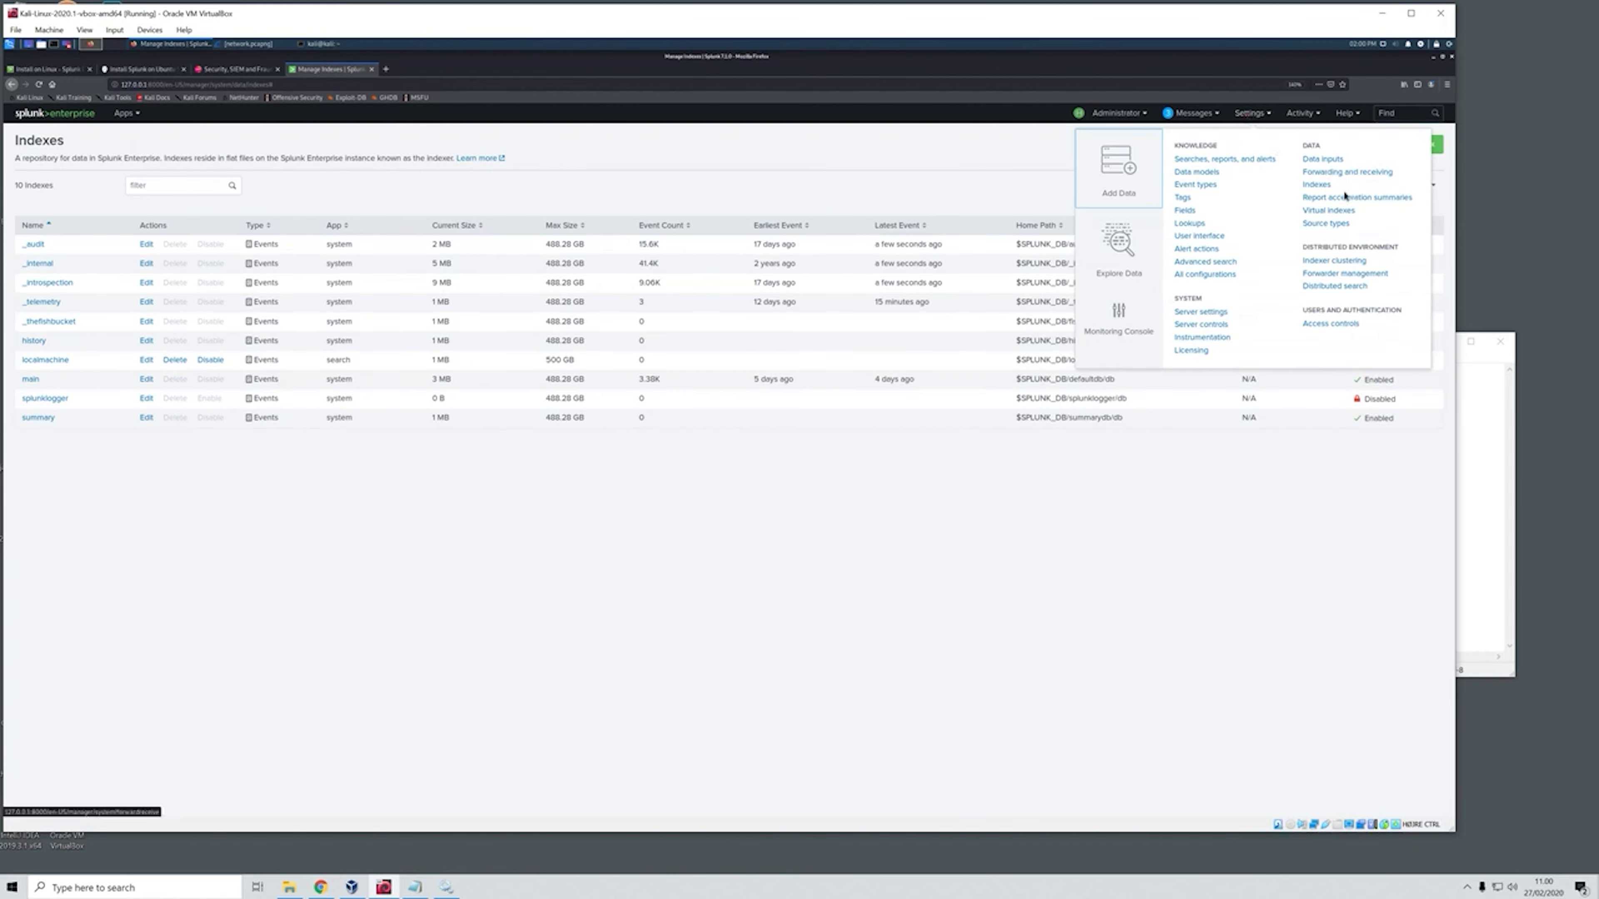
click(1360, 275)
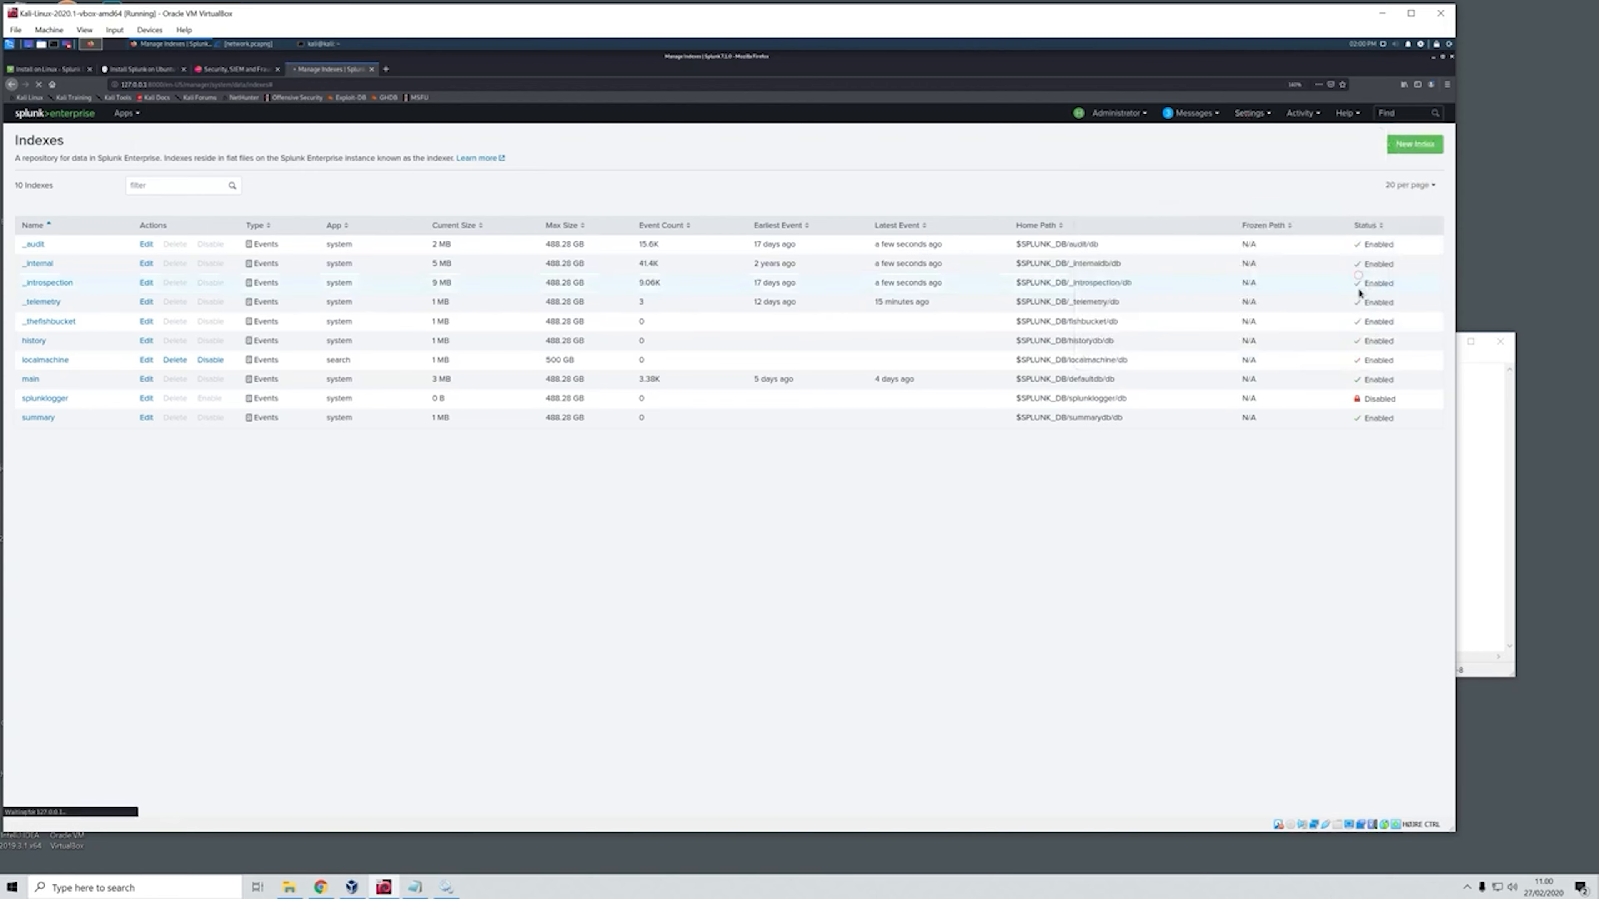
click(446, 886)
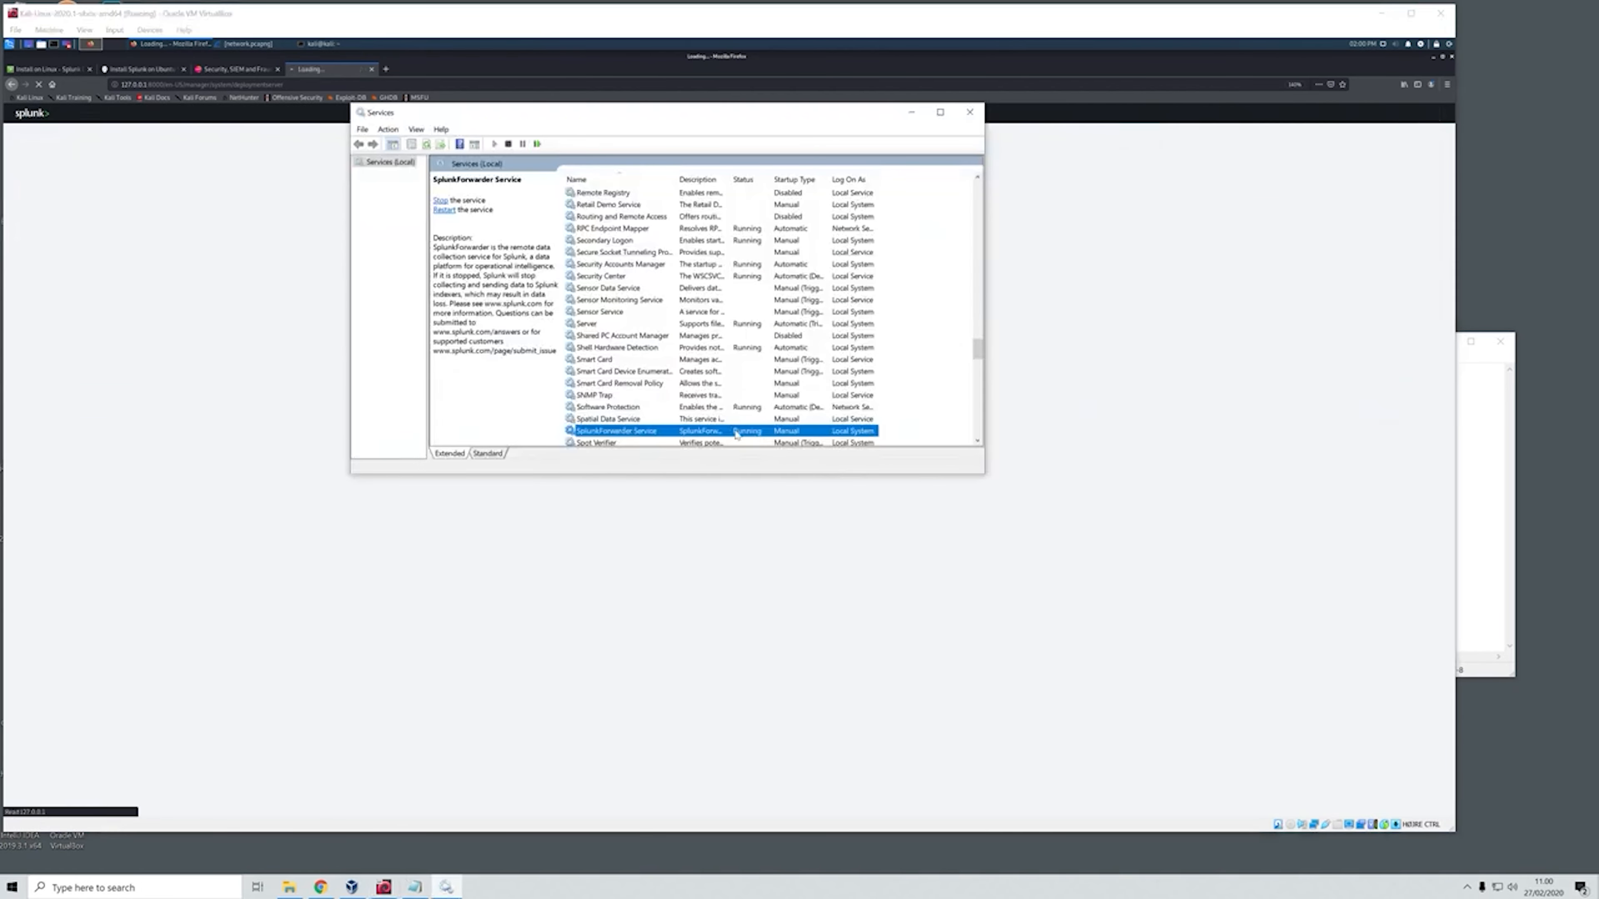
click(911, 112)
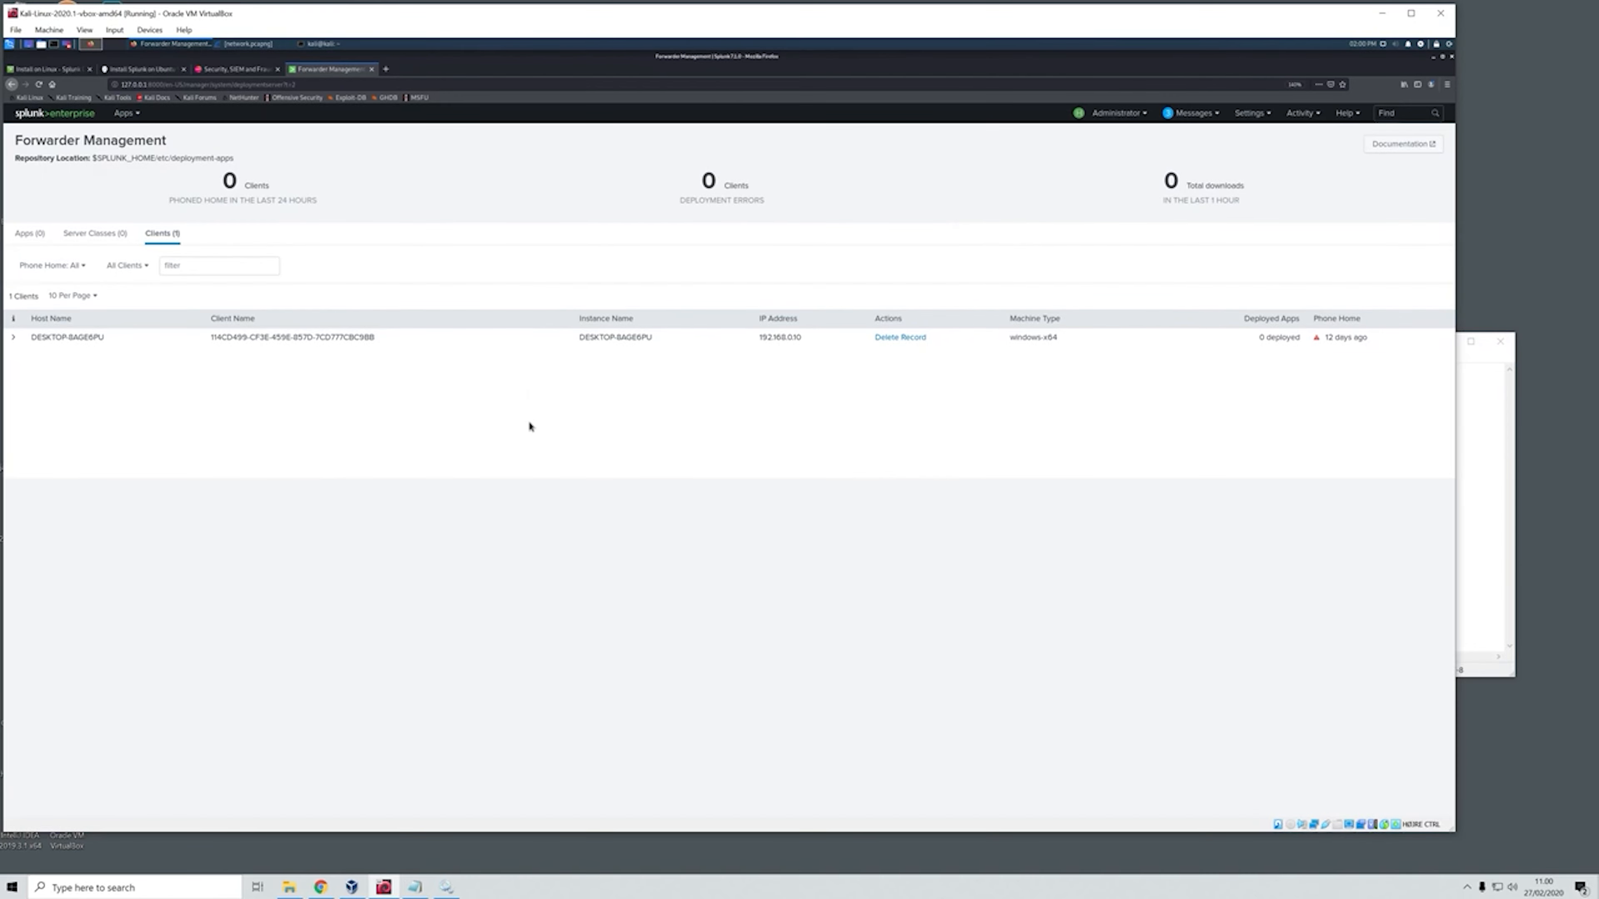
key(F5)
key(F5)
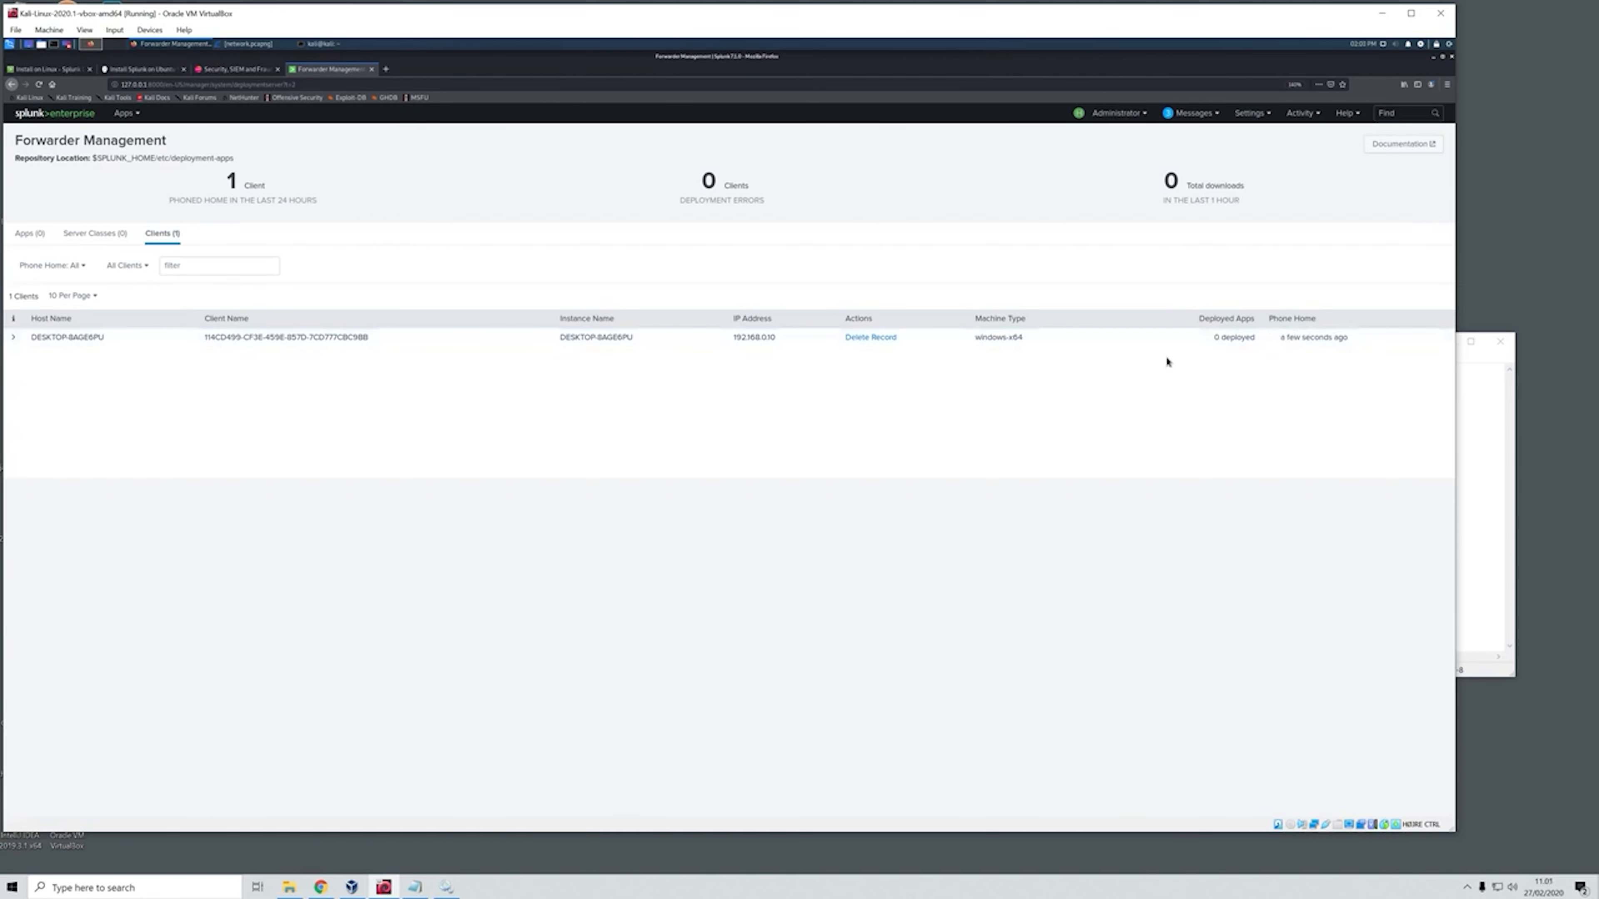
Copy the monitored Documents\log path from the untitled Notepad note and open that folder in File Explorer
click(297, 890)
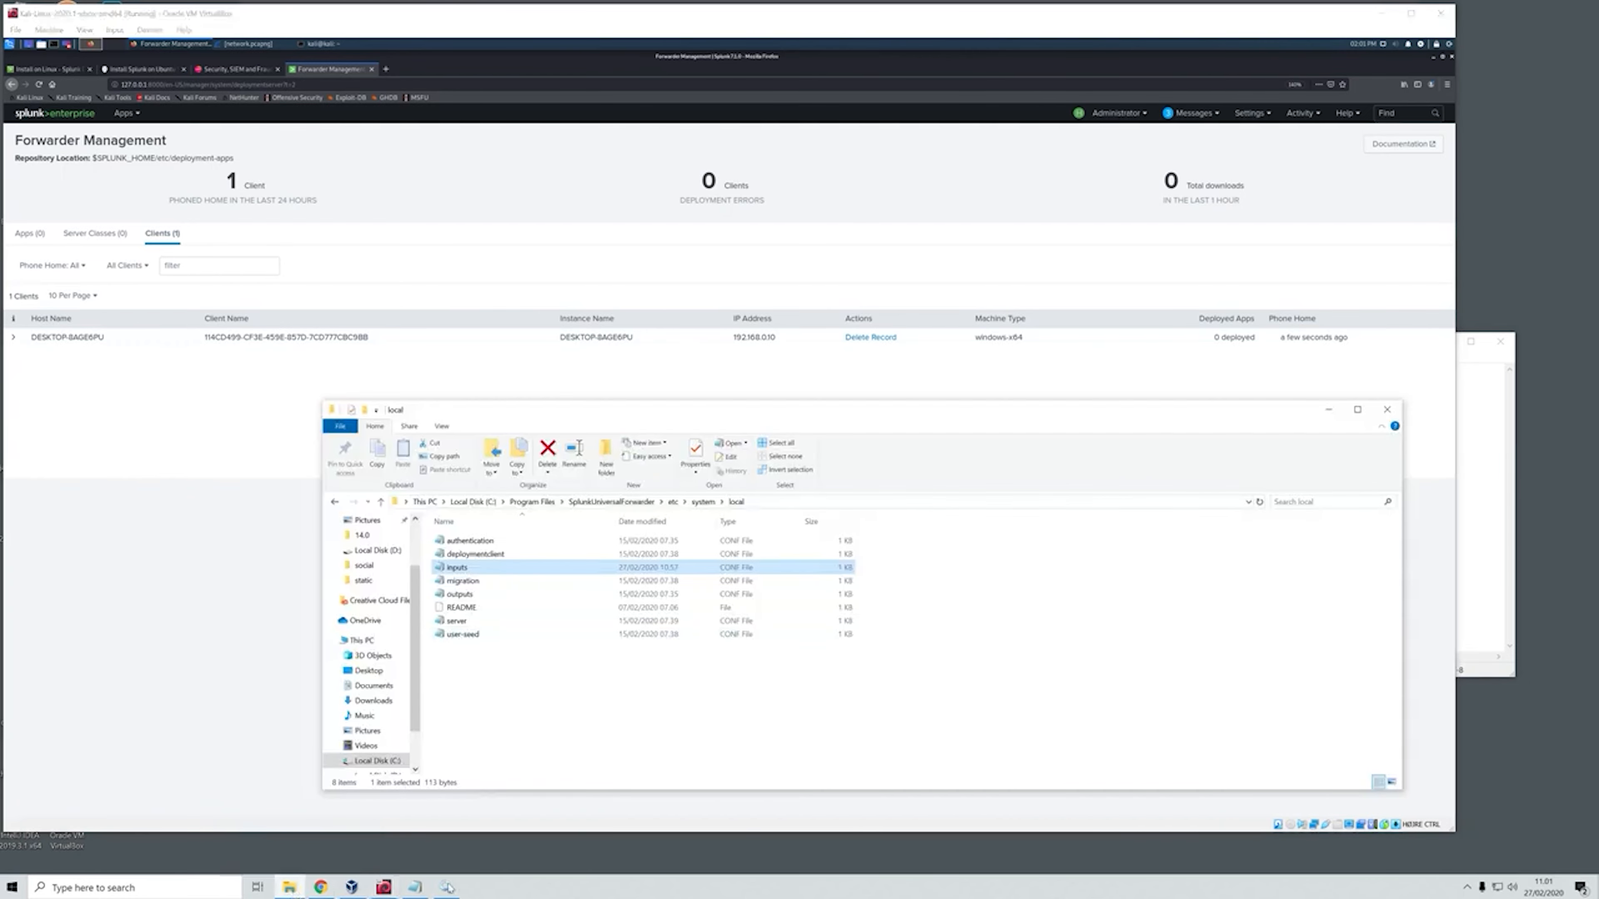
click(415, 888)
click(521, 368)
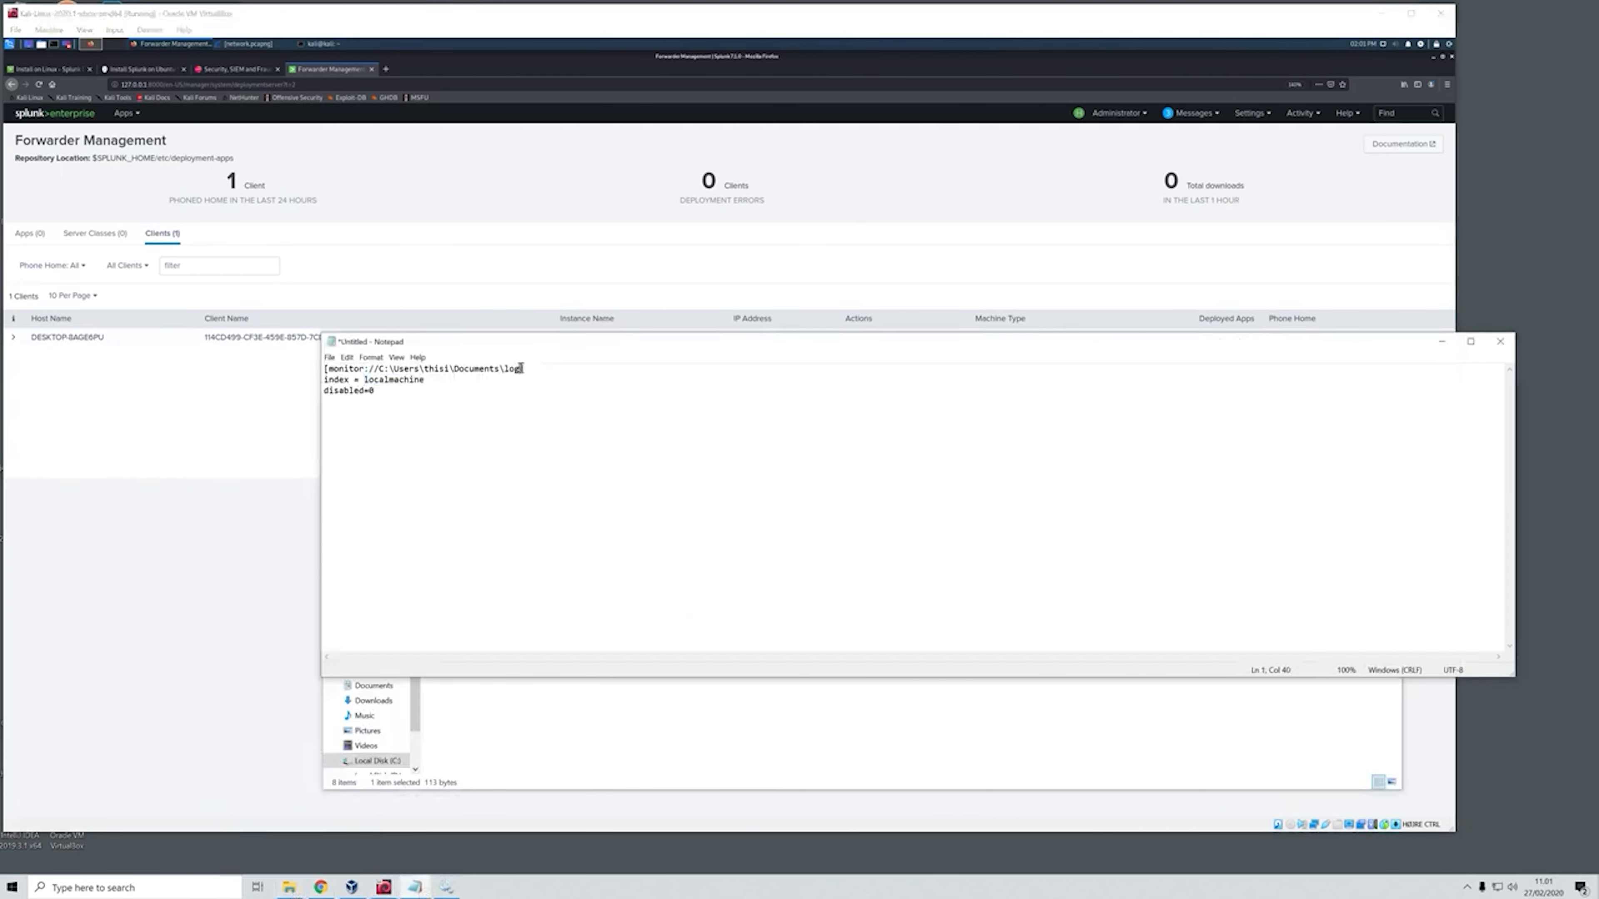
drag(520, 369, 381, 371)
key(ctrl+c)
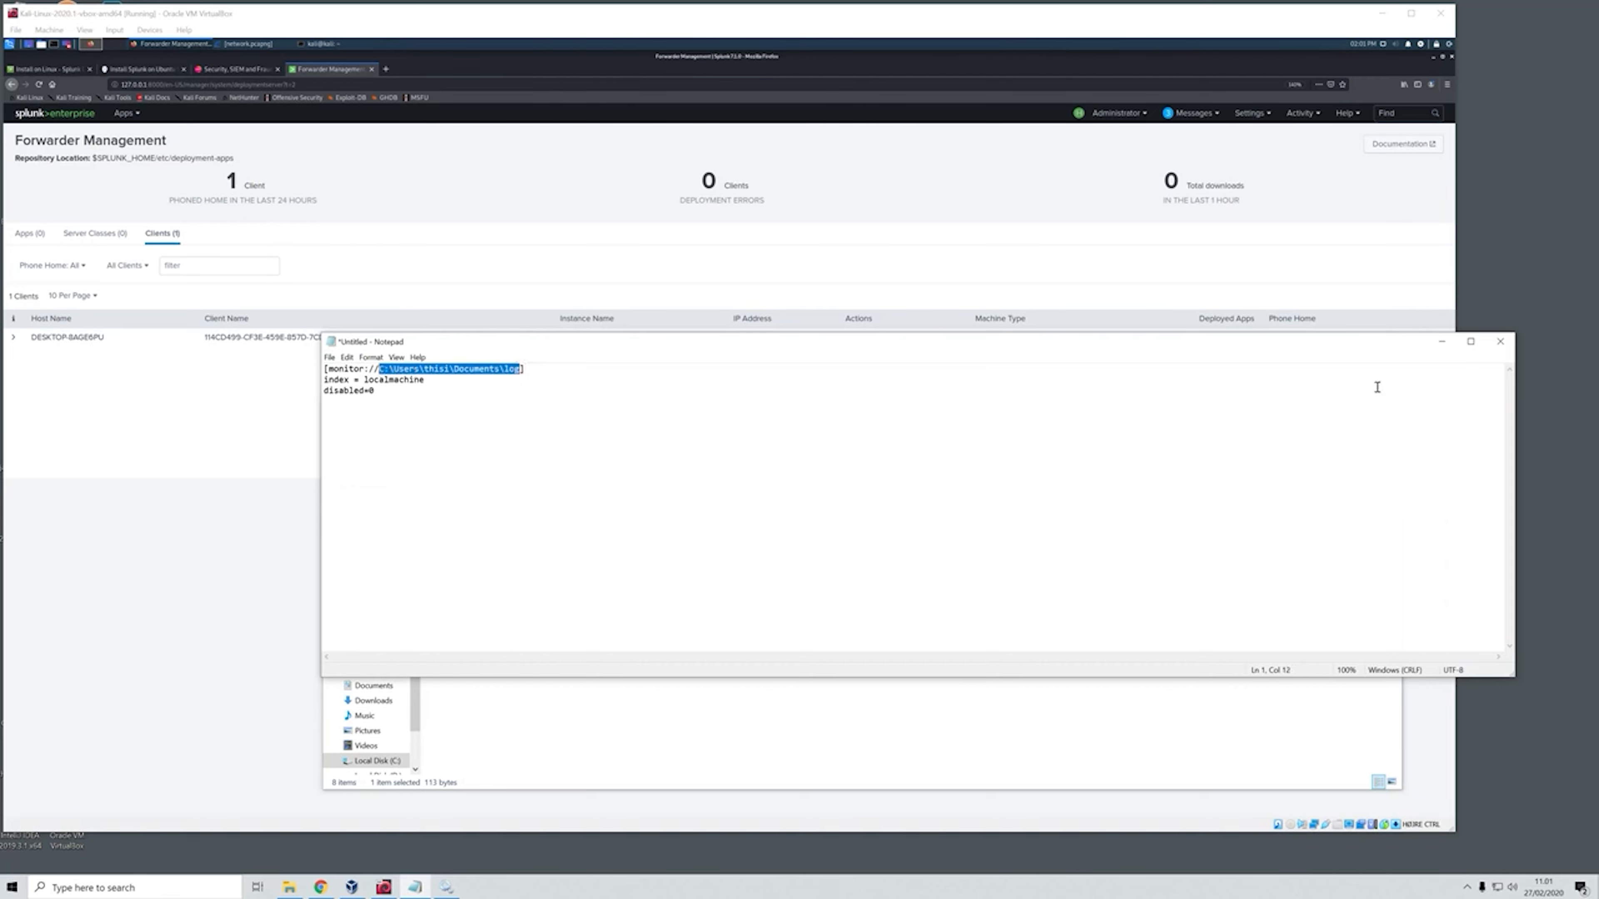
key(alt+Tab)
click(764, 502)
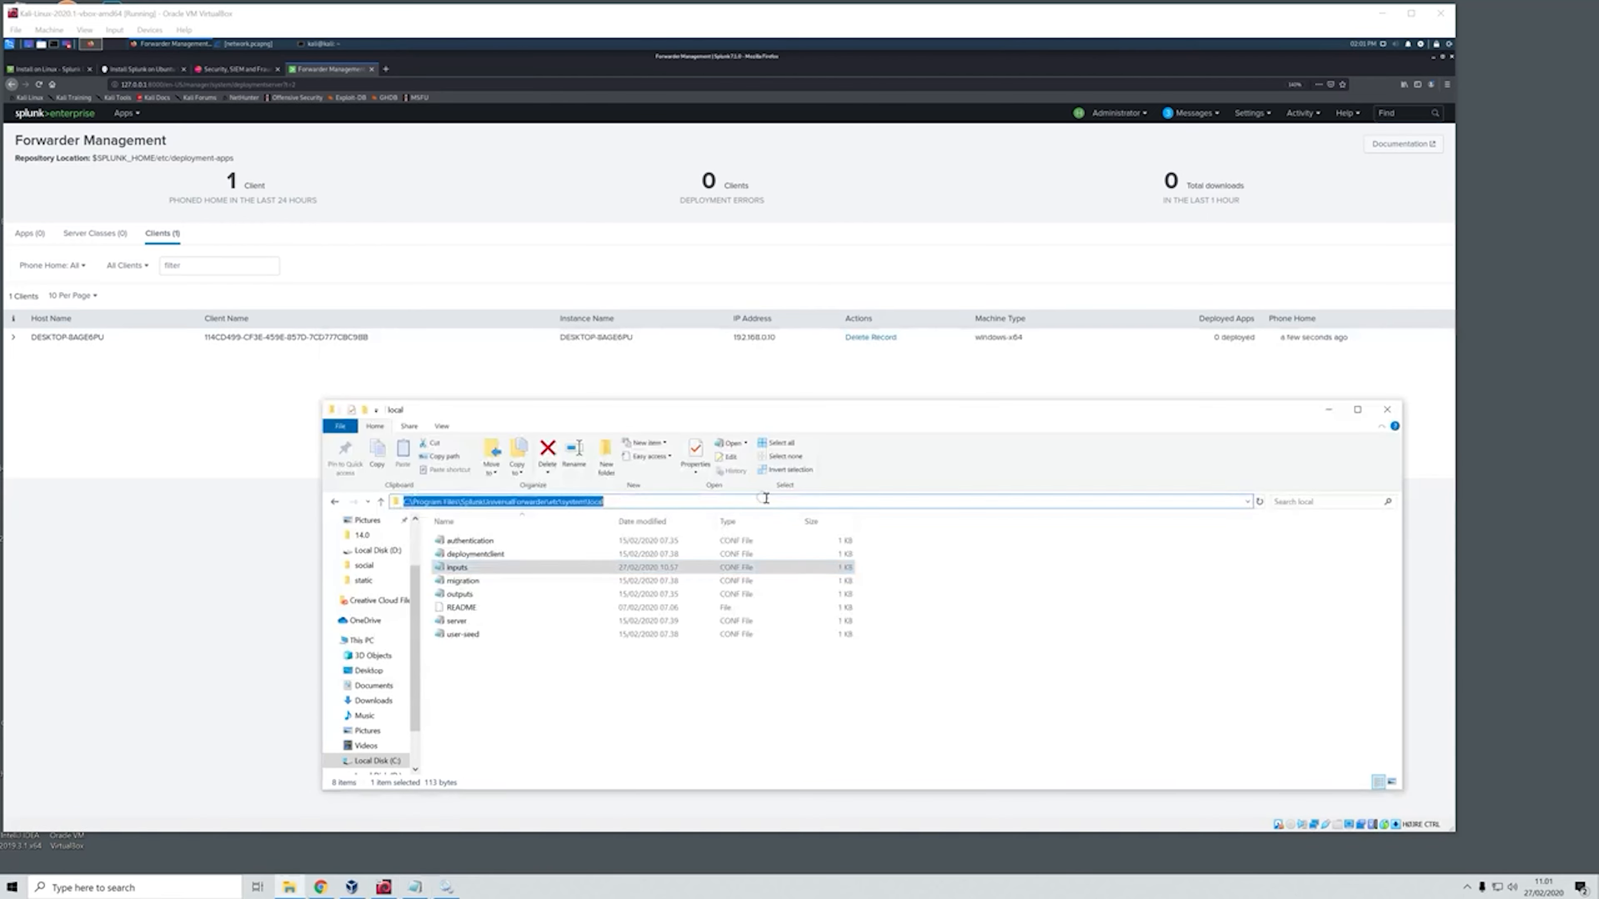
key(ctrl+v)
key(Return)
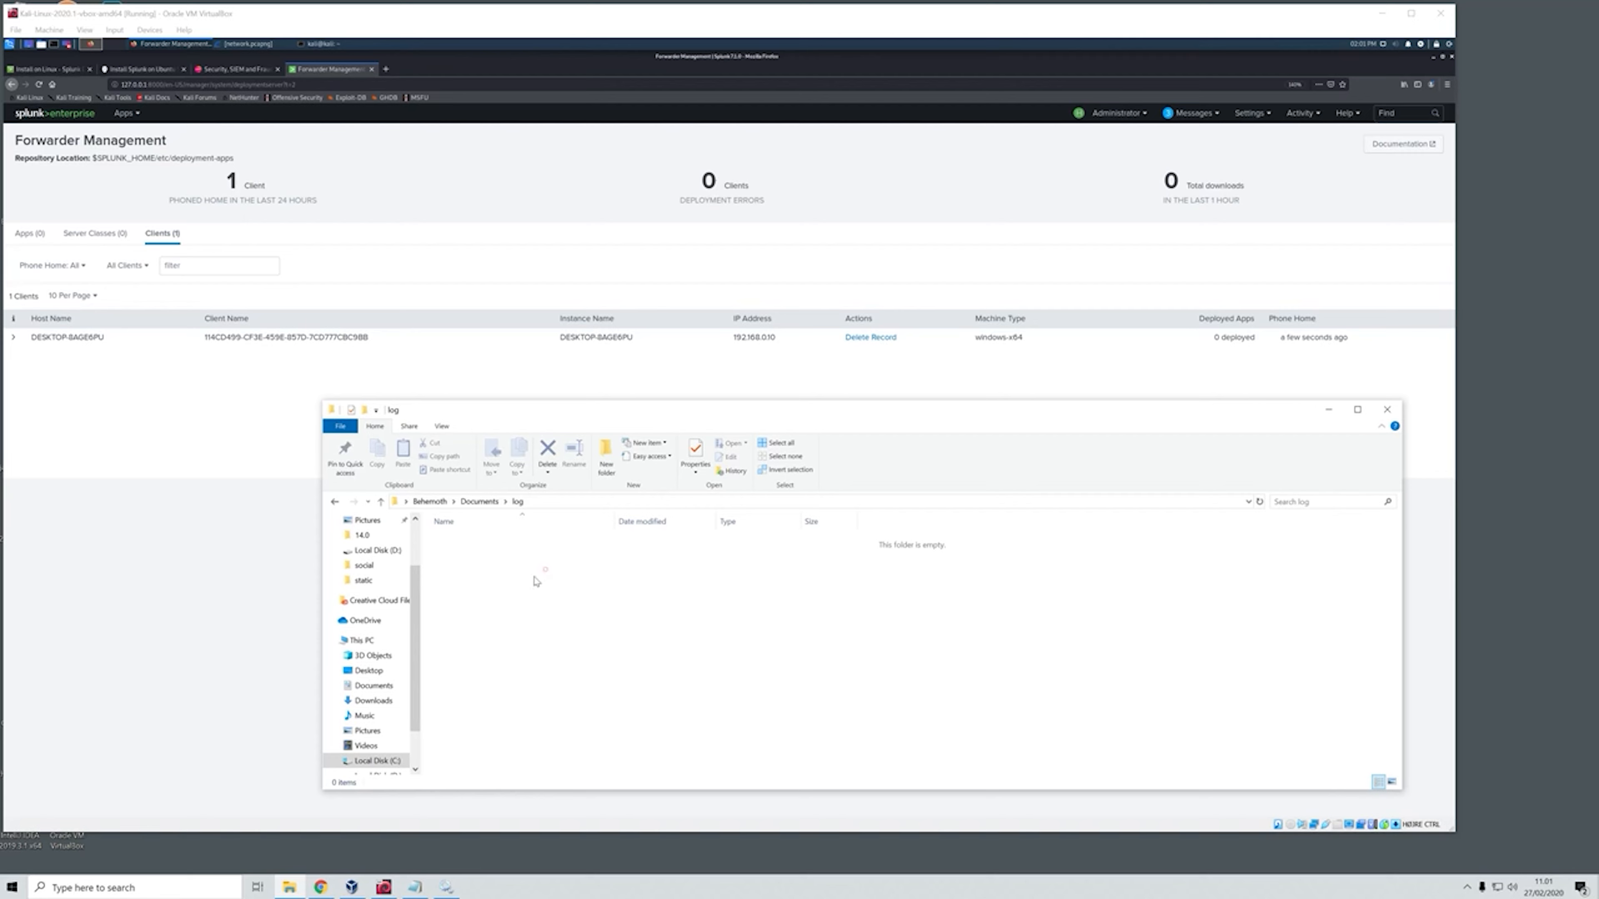
Create a new text document named hello in the Documents\log folder
right_click(498, 583)
mouse_move(557, 730)
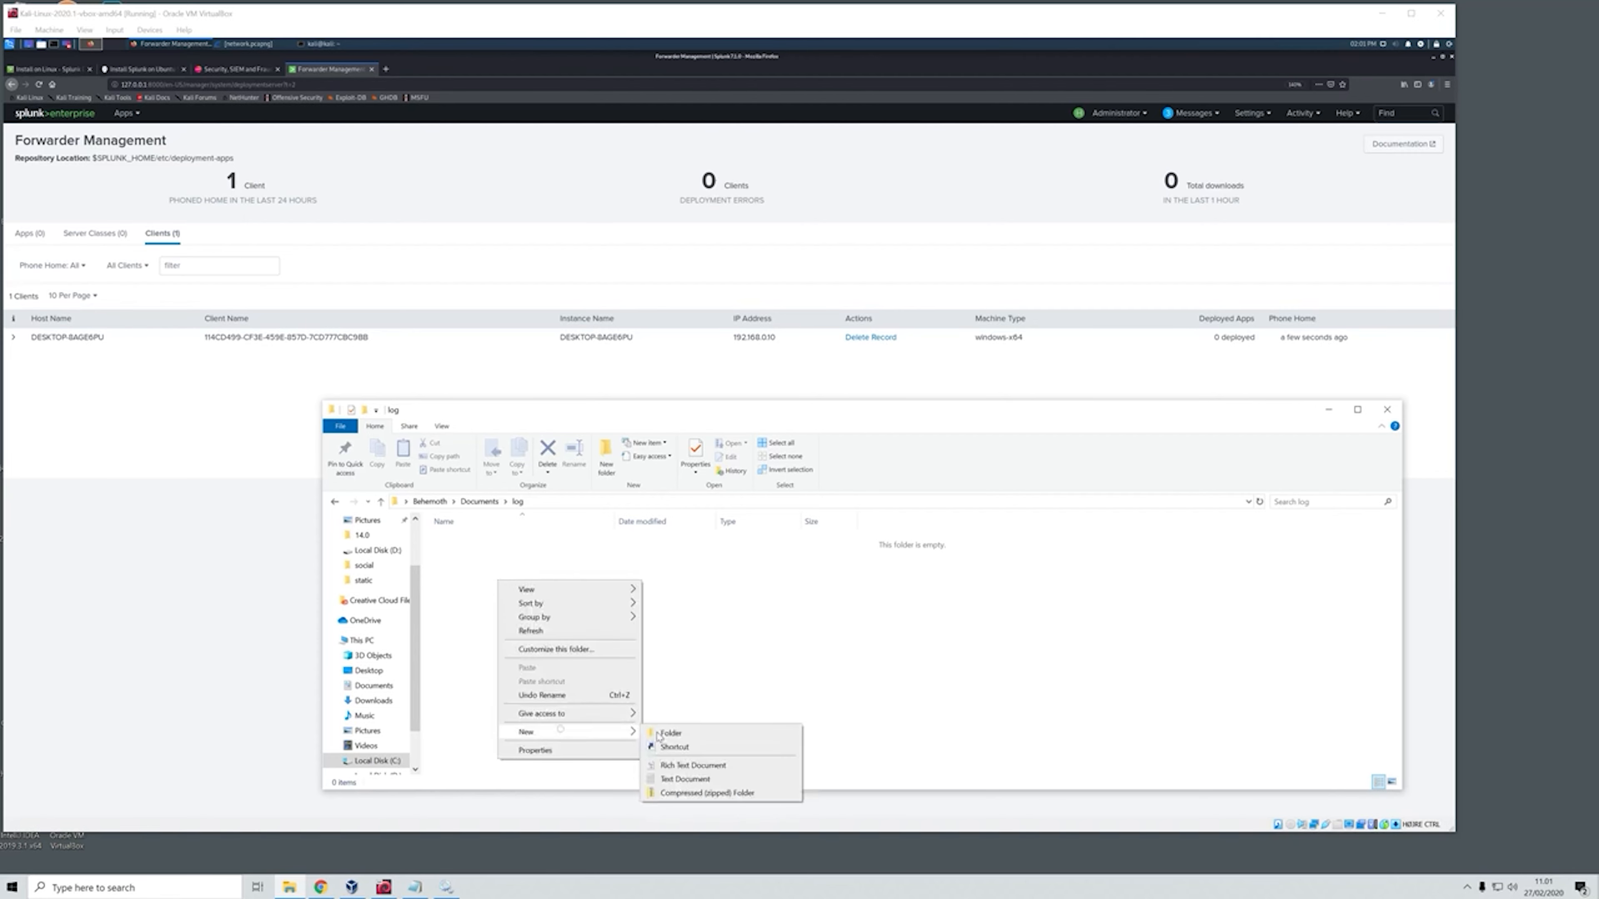
click(690, 780)
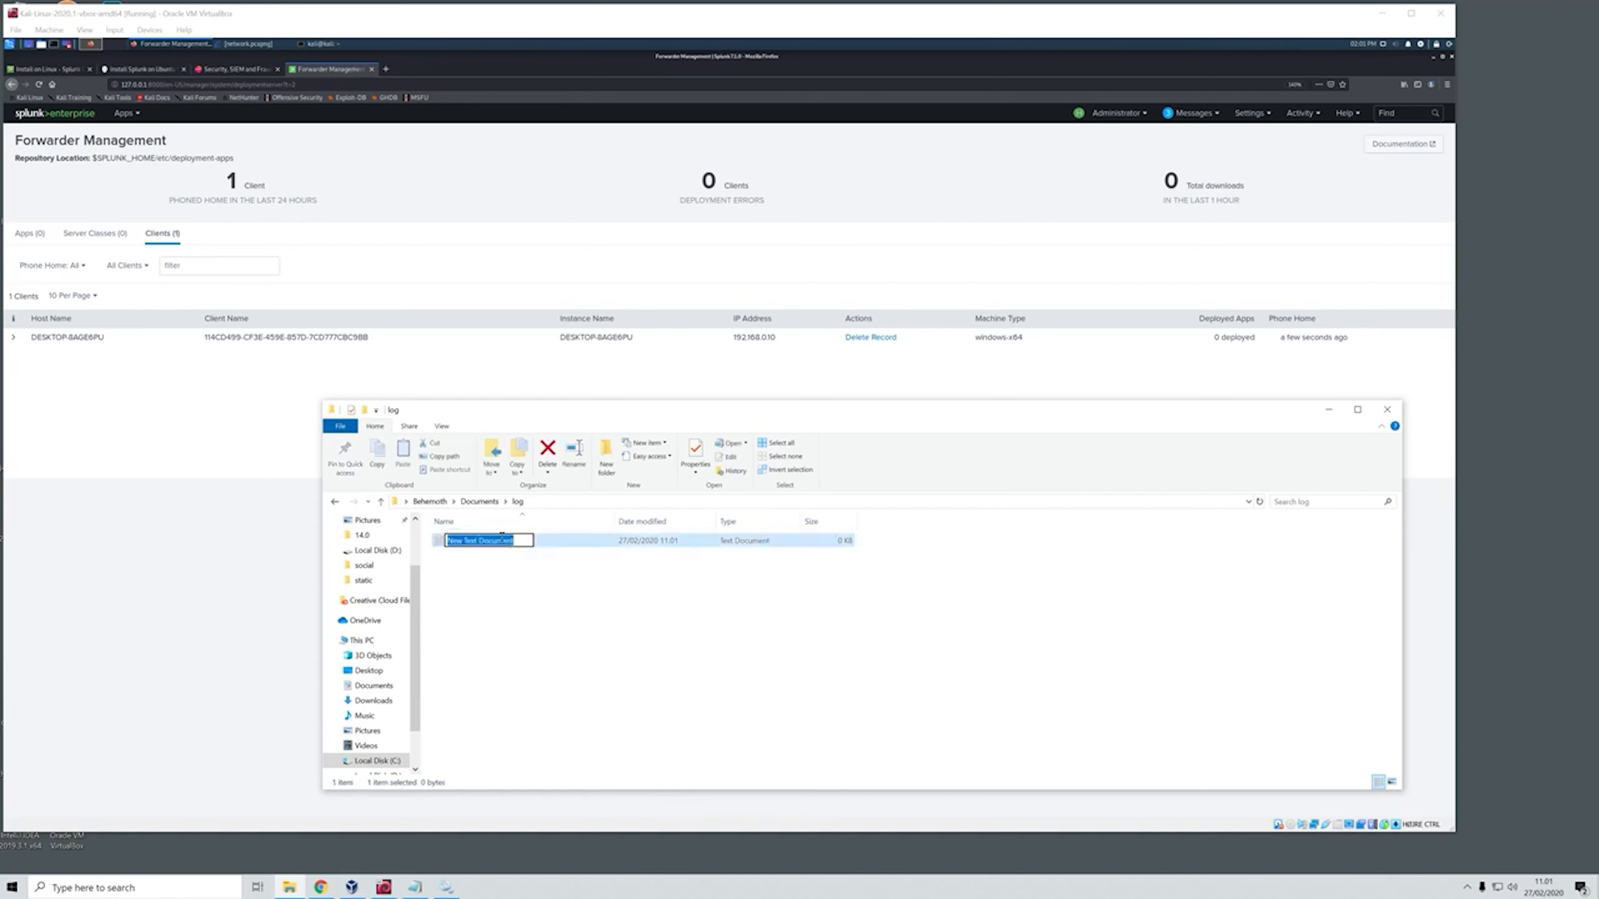
text(hello)
click(492, 566)
click(480, 557)
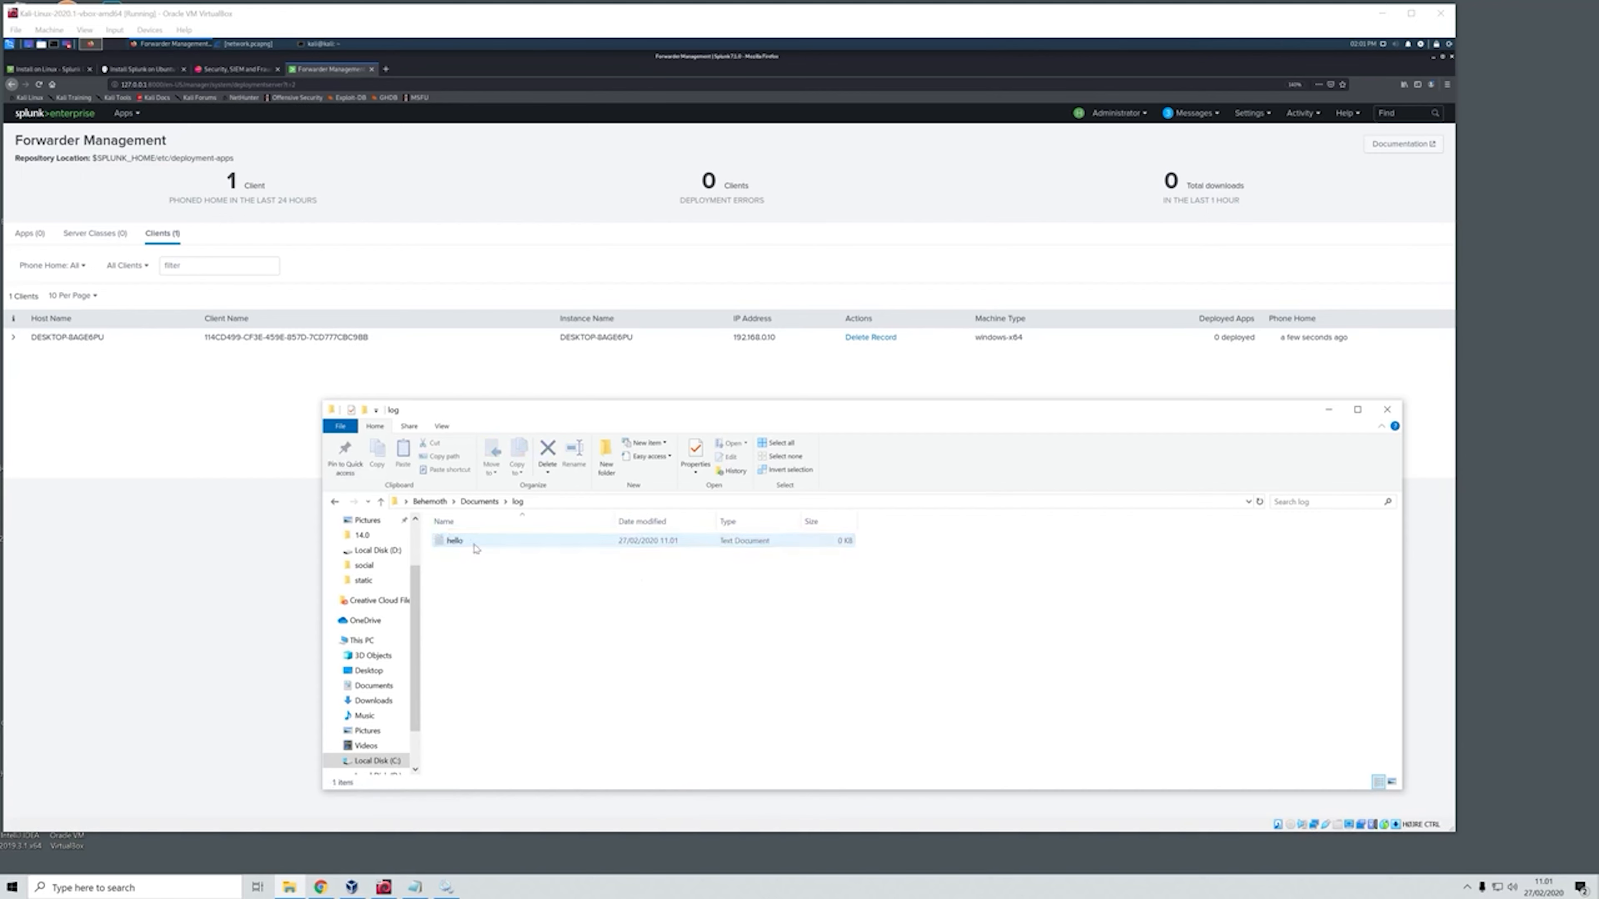
Write "hello splunk" in the hello text file, save it and close Notepad
double_click(460, 541)
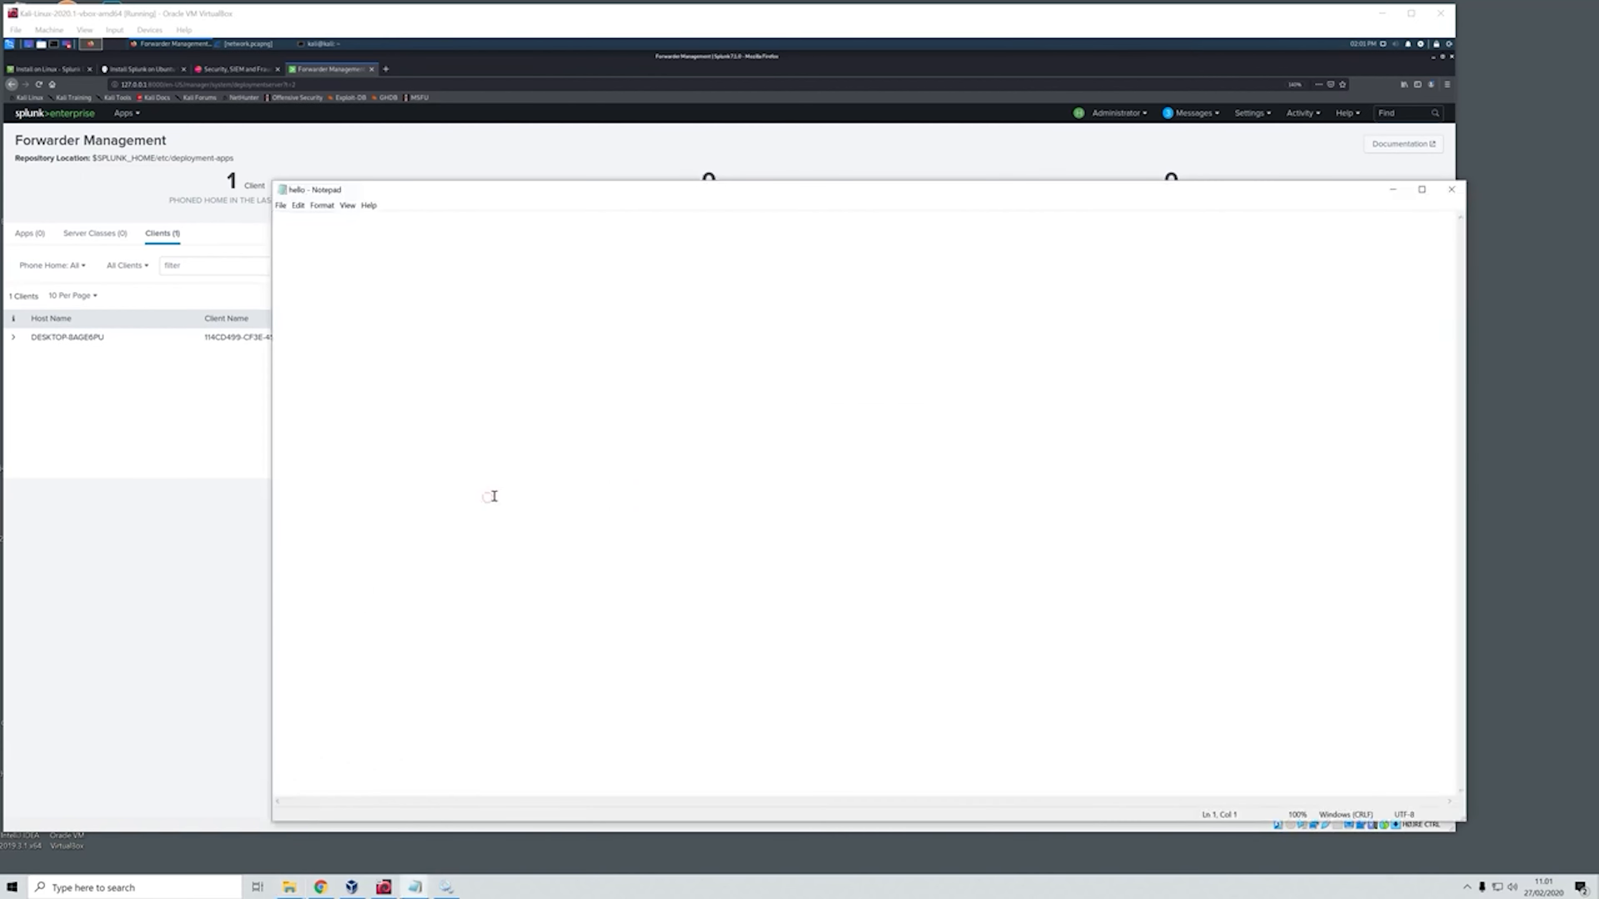
text(hello splunk)
key(ctrl+s)
click(1451, 189)
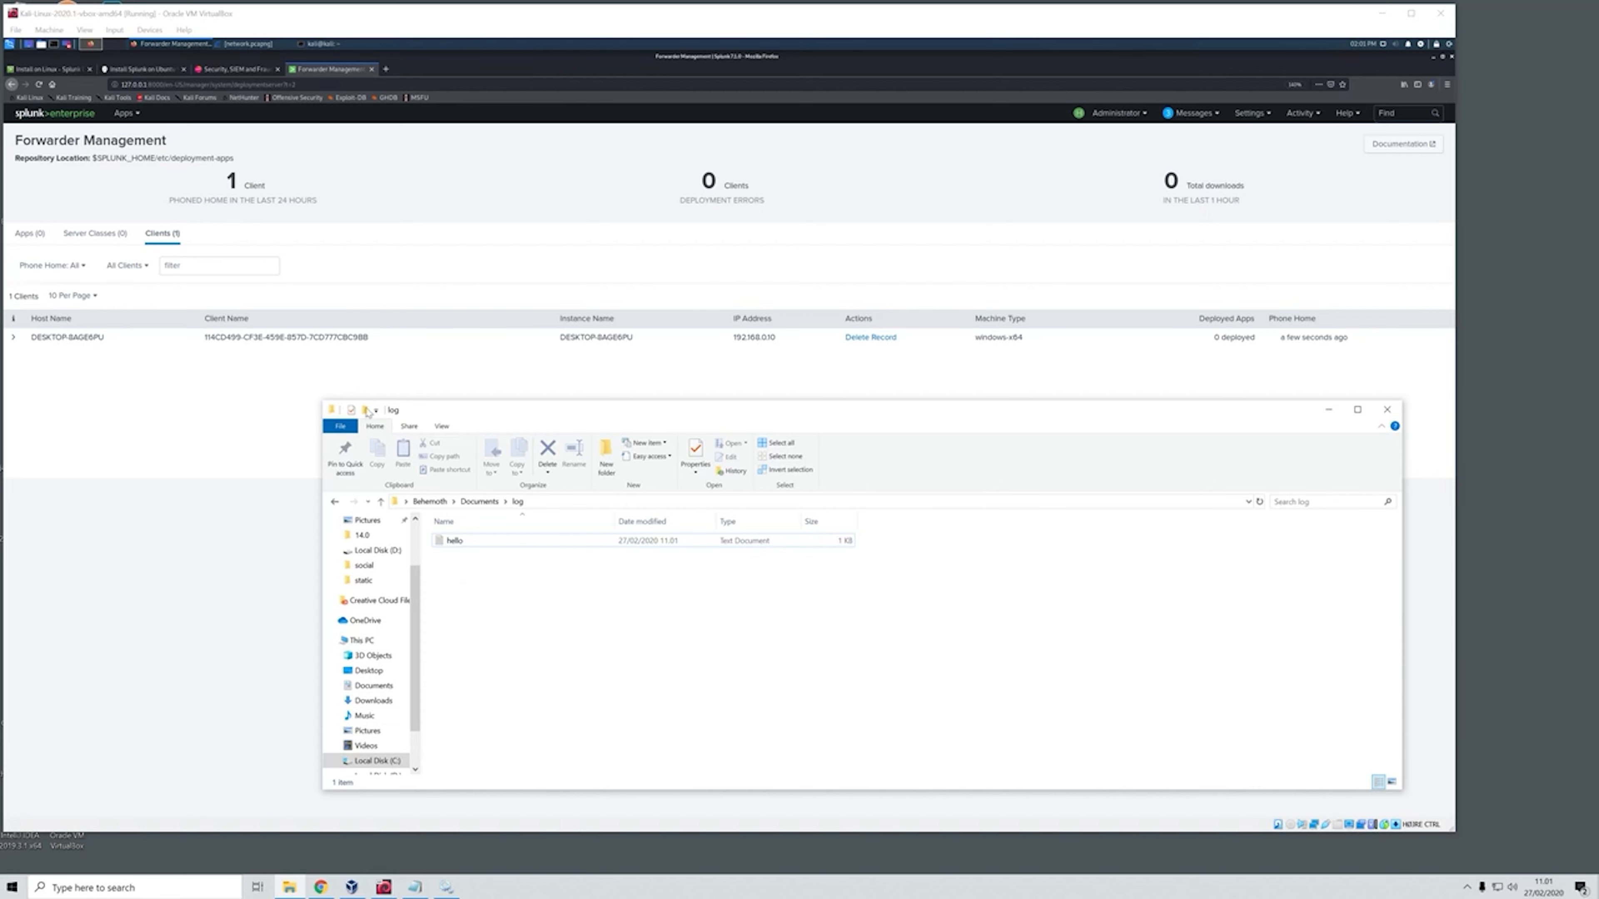
Return to Splunk and run a search for index="localmachine" over the last 24 hours in Search & Reporting
click(217, 432)
click(68, 119)
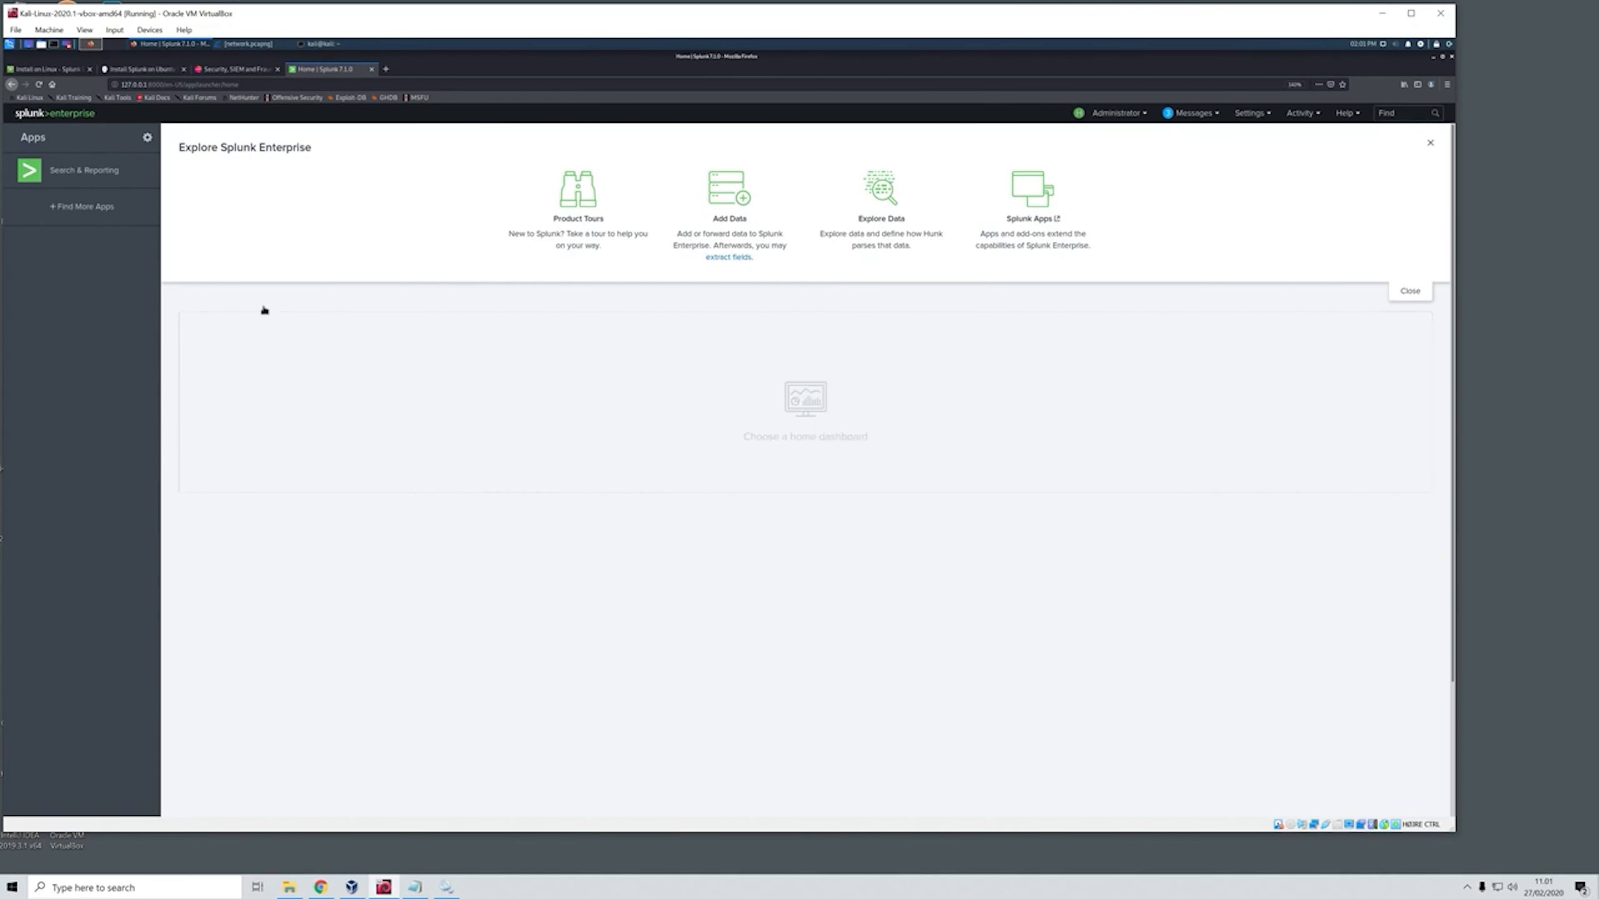
click(68, 175)
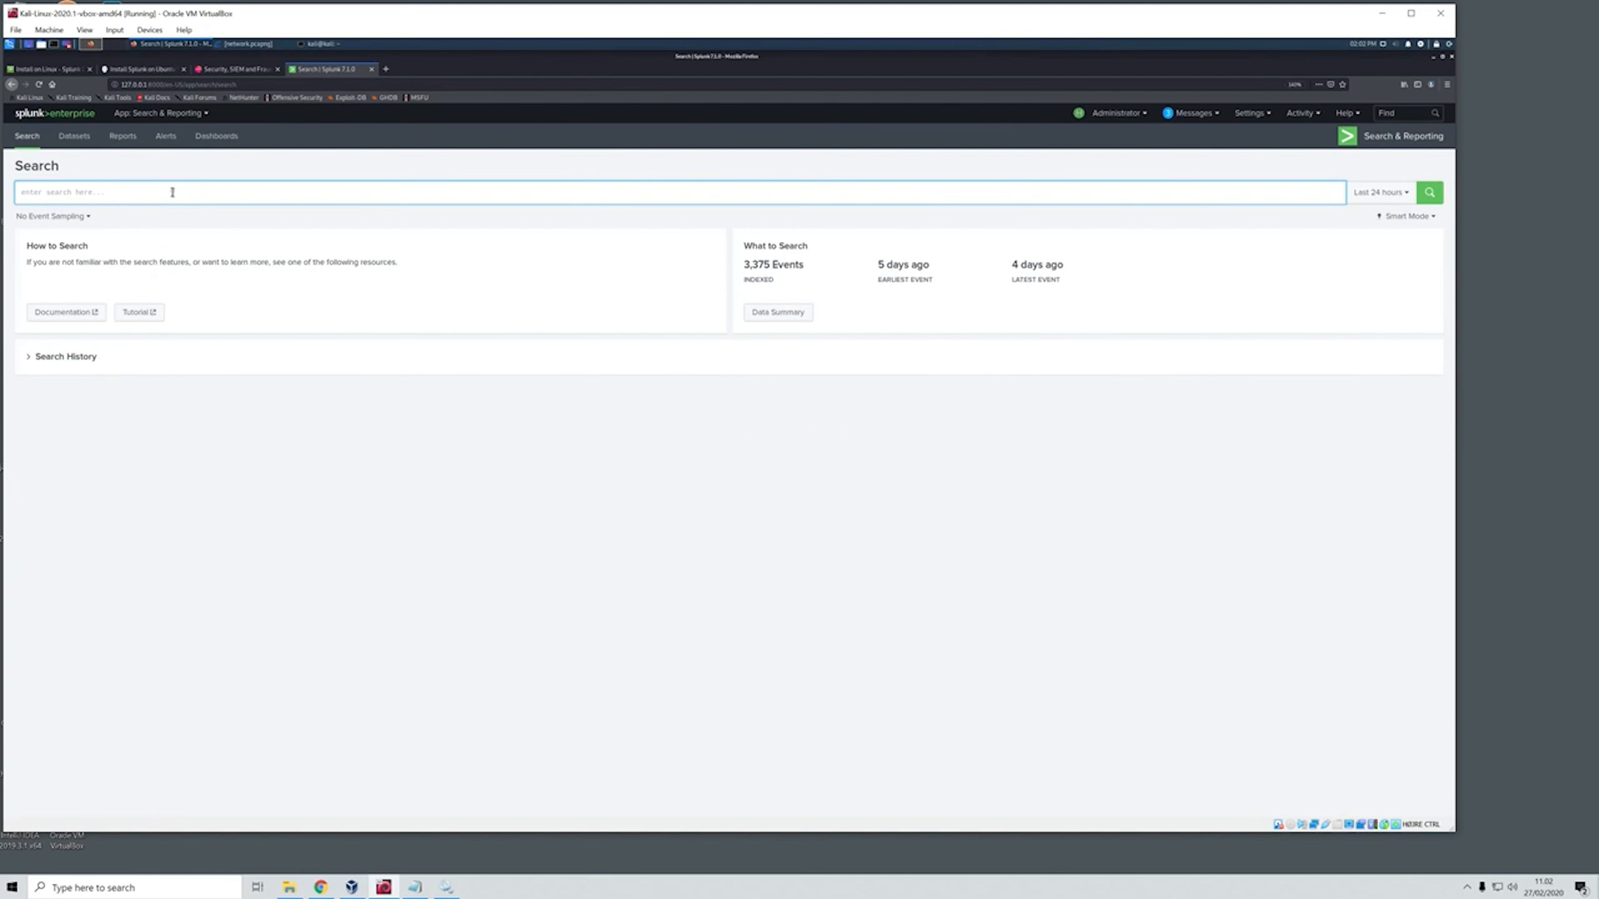
click(173, 192)
text(index=)
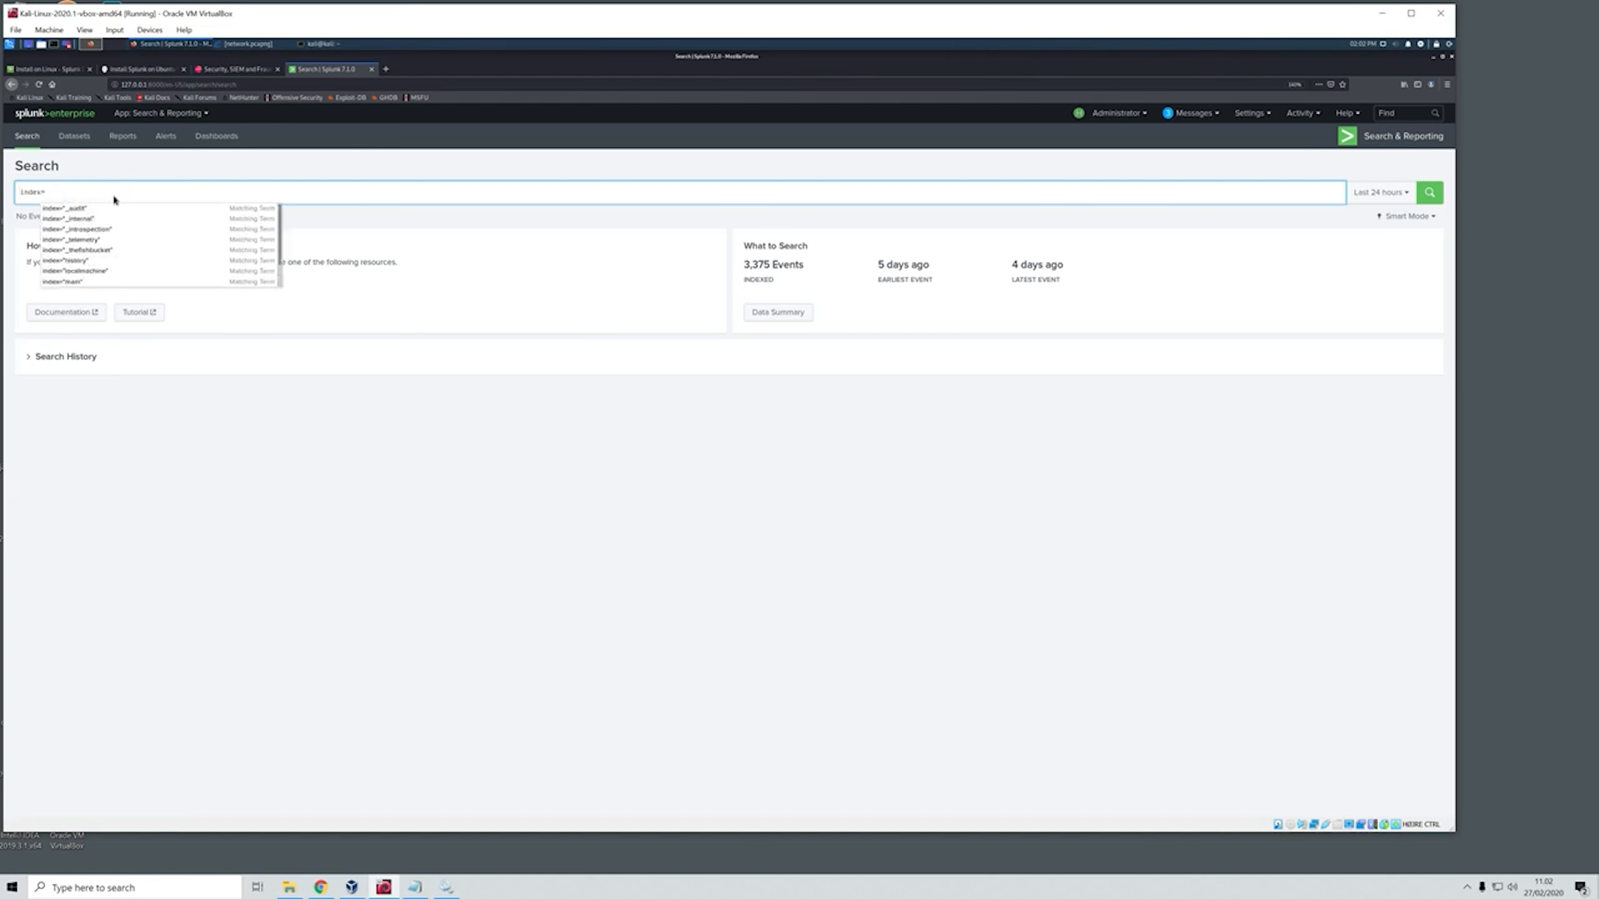
text(local)
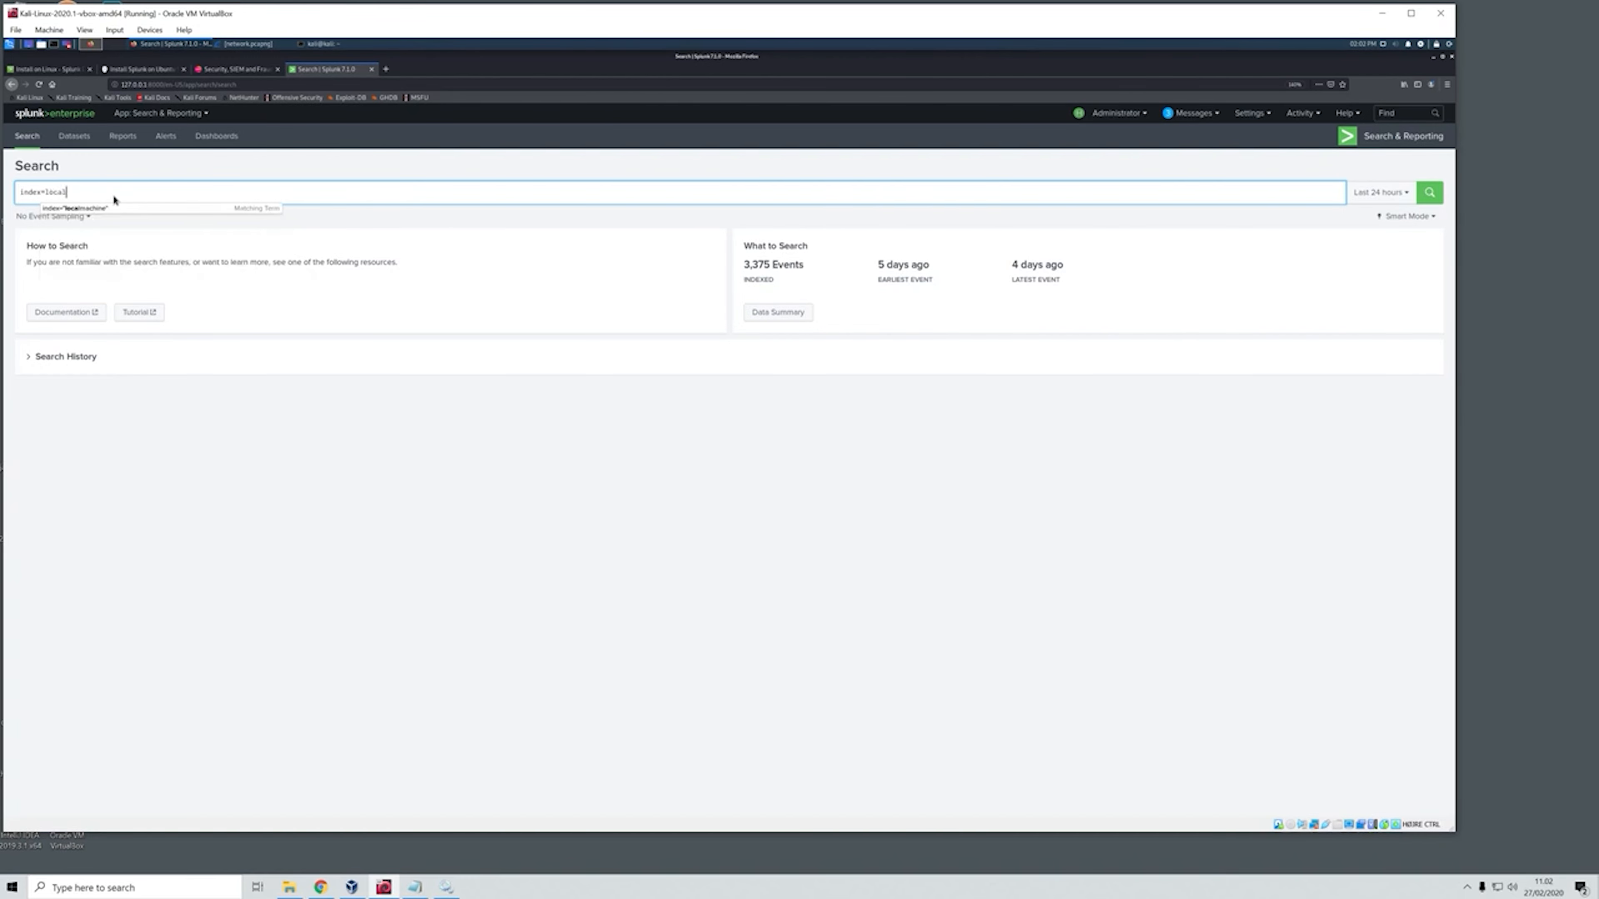
click(93, 209)
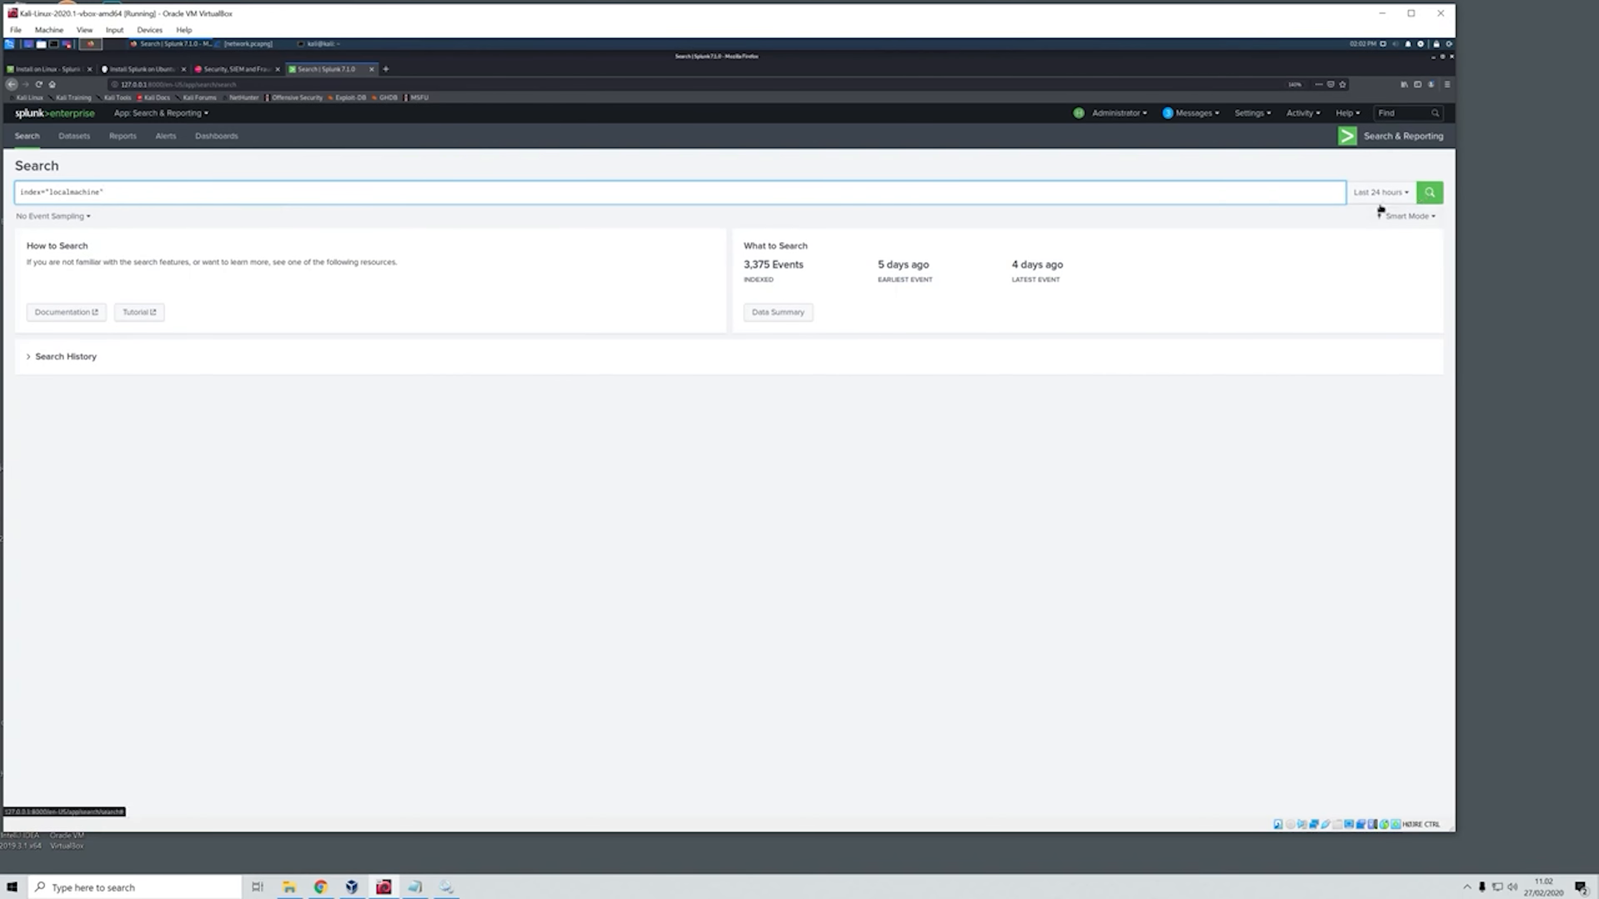
click(1430, 193)
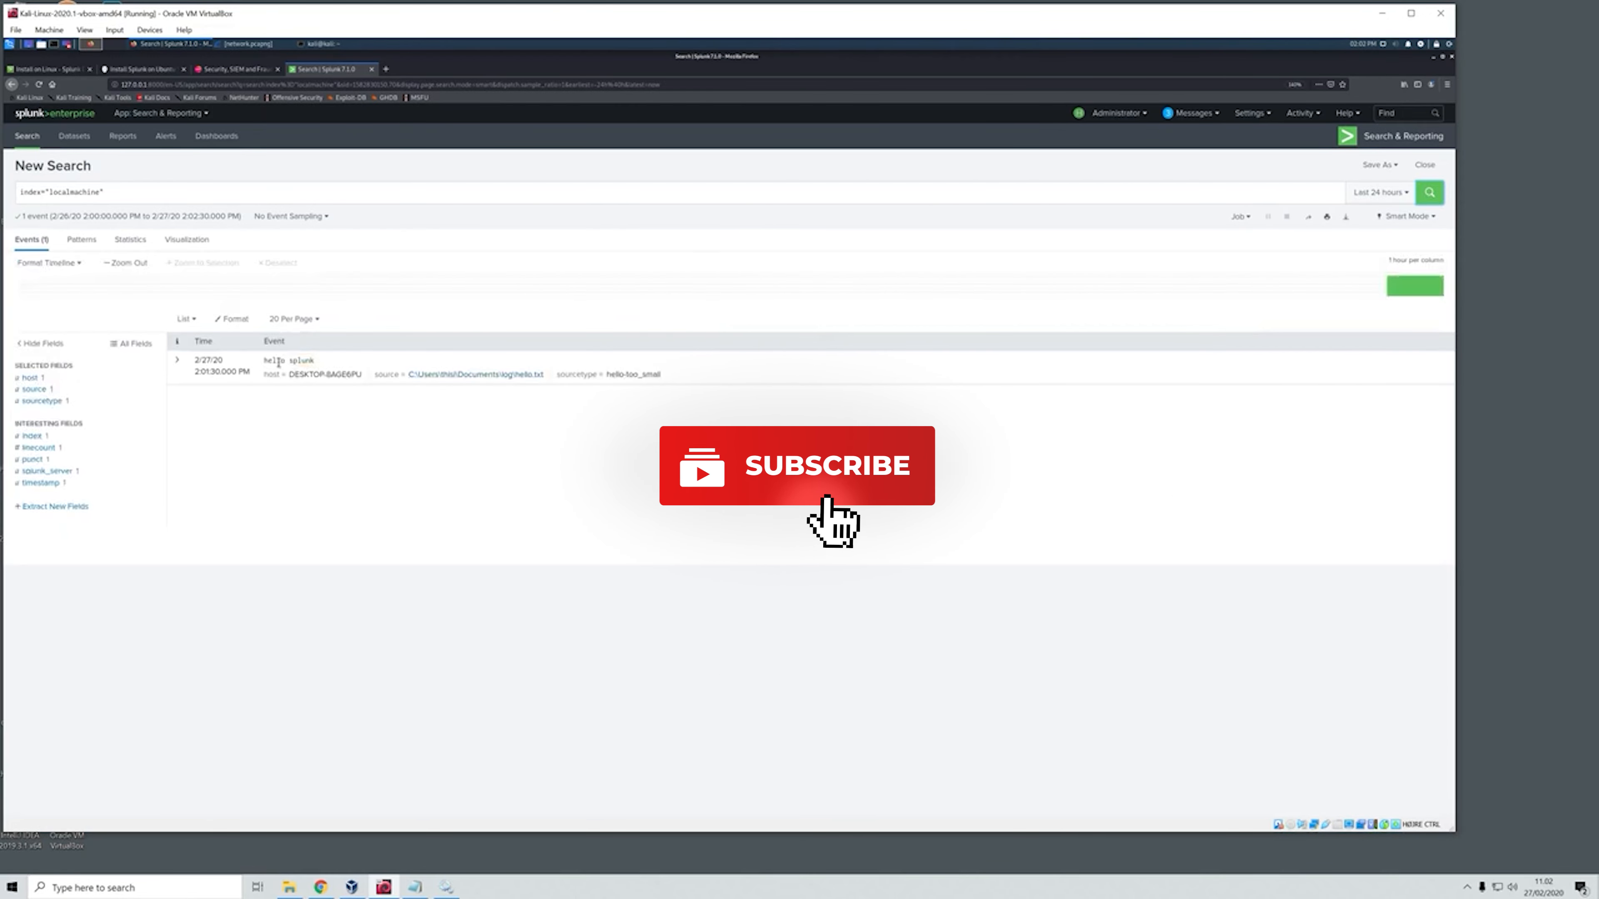
Expand the event found in the localmachine index and examine its text and field values
click(178, 361)
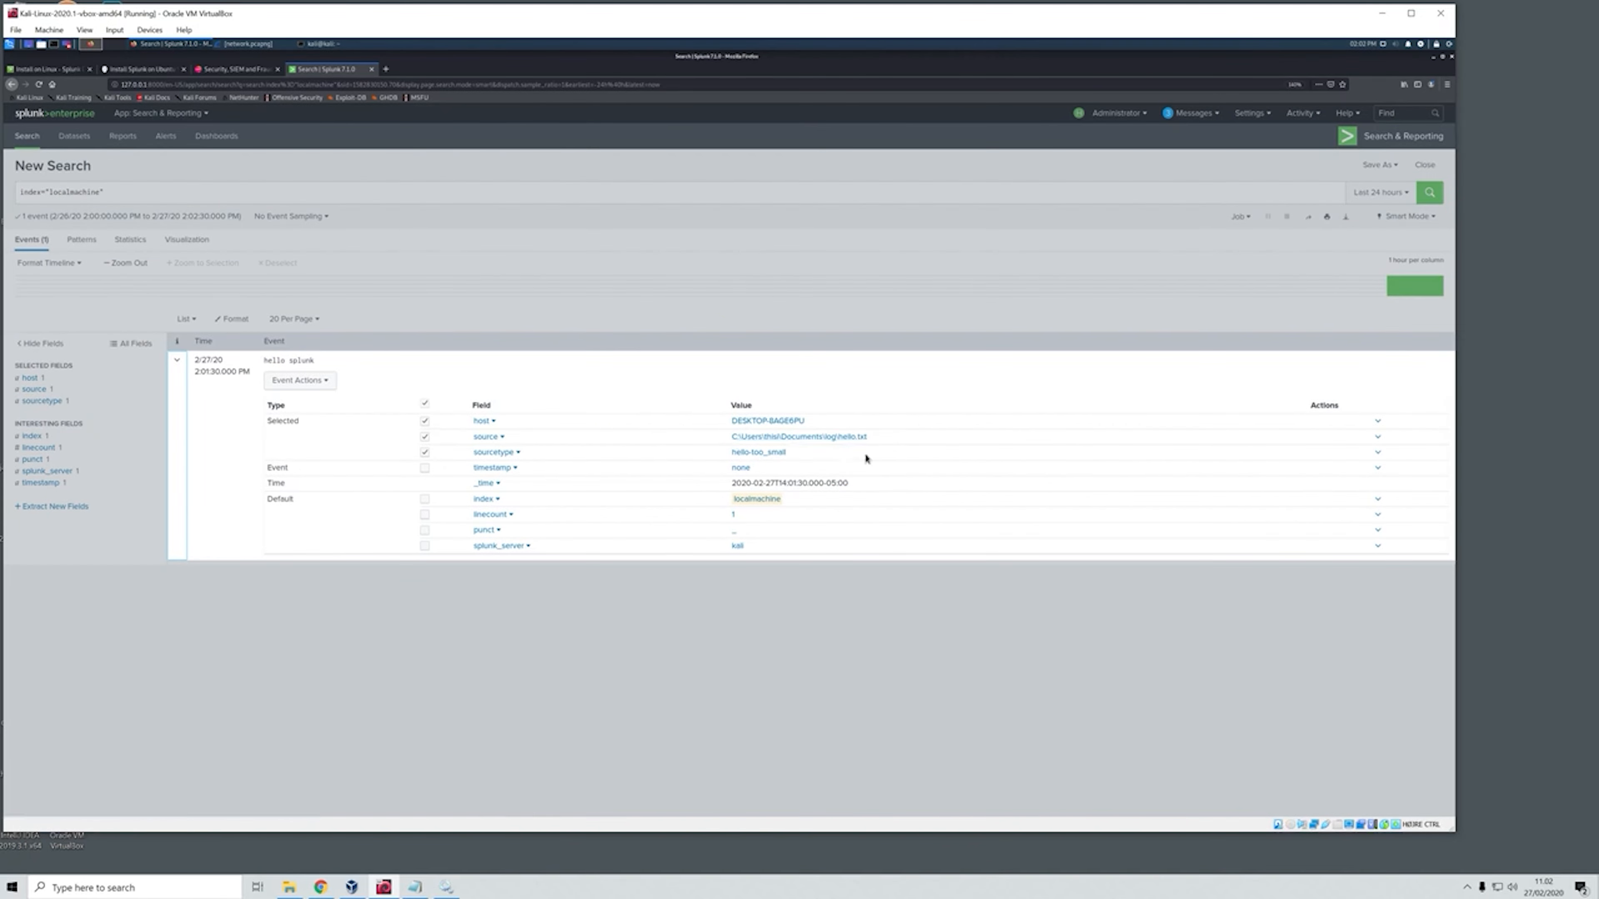
drag(263, 360, 313, 363)
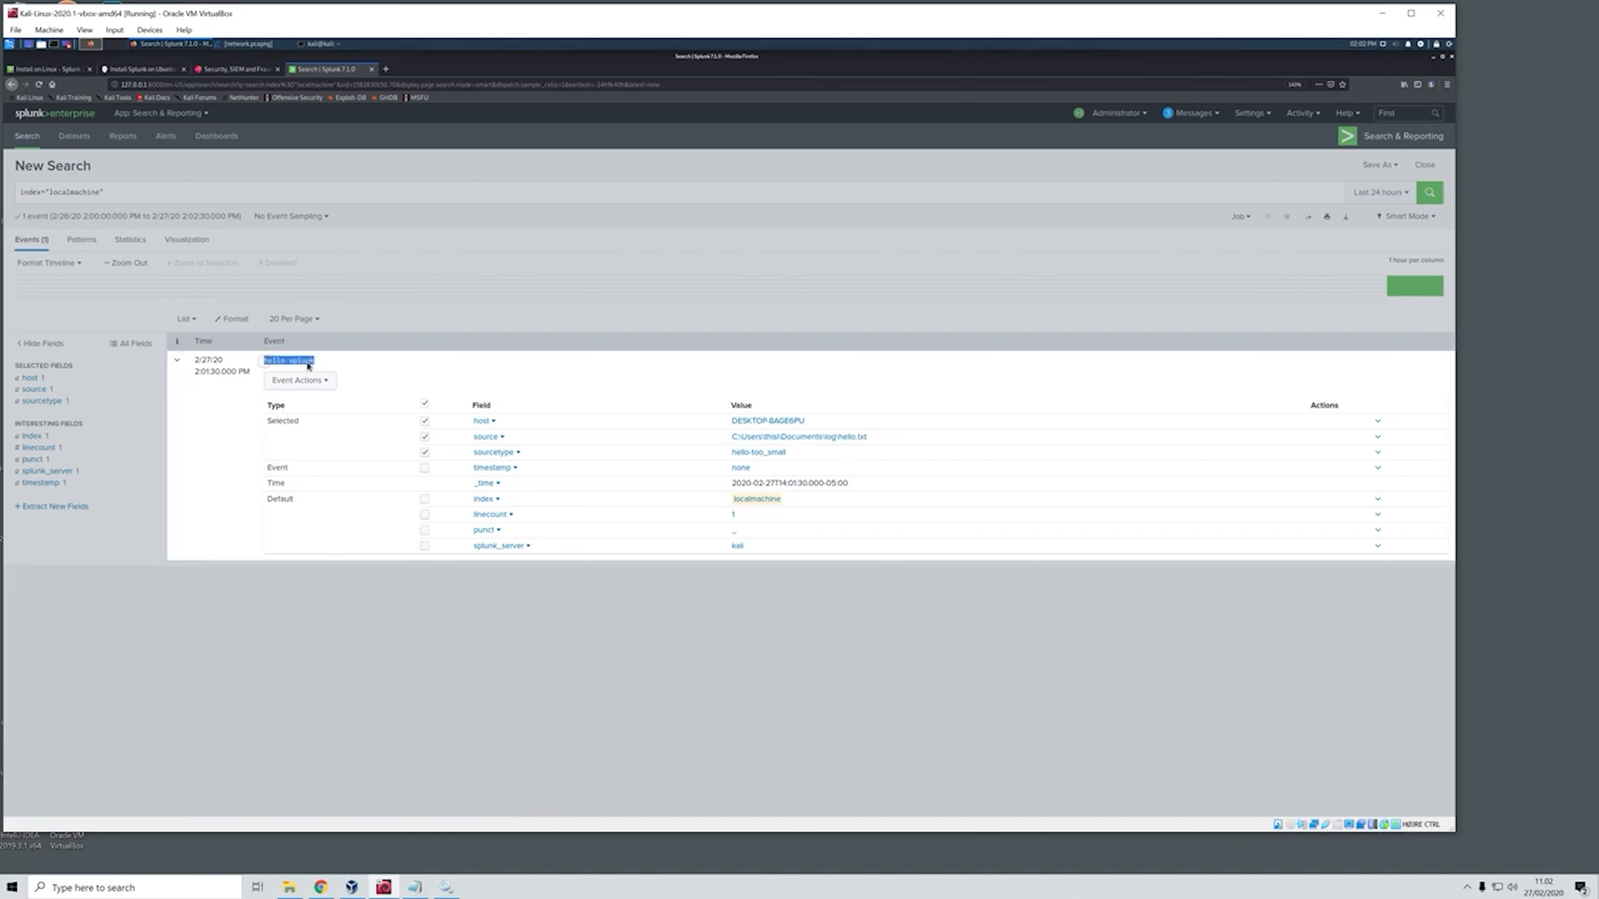
click(369, 366)
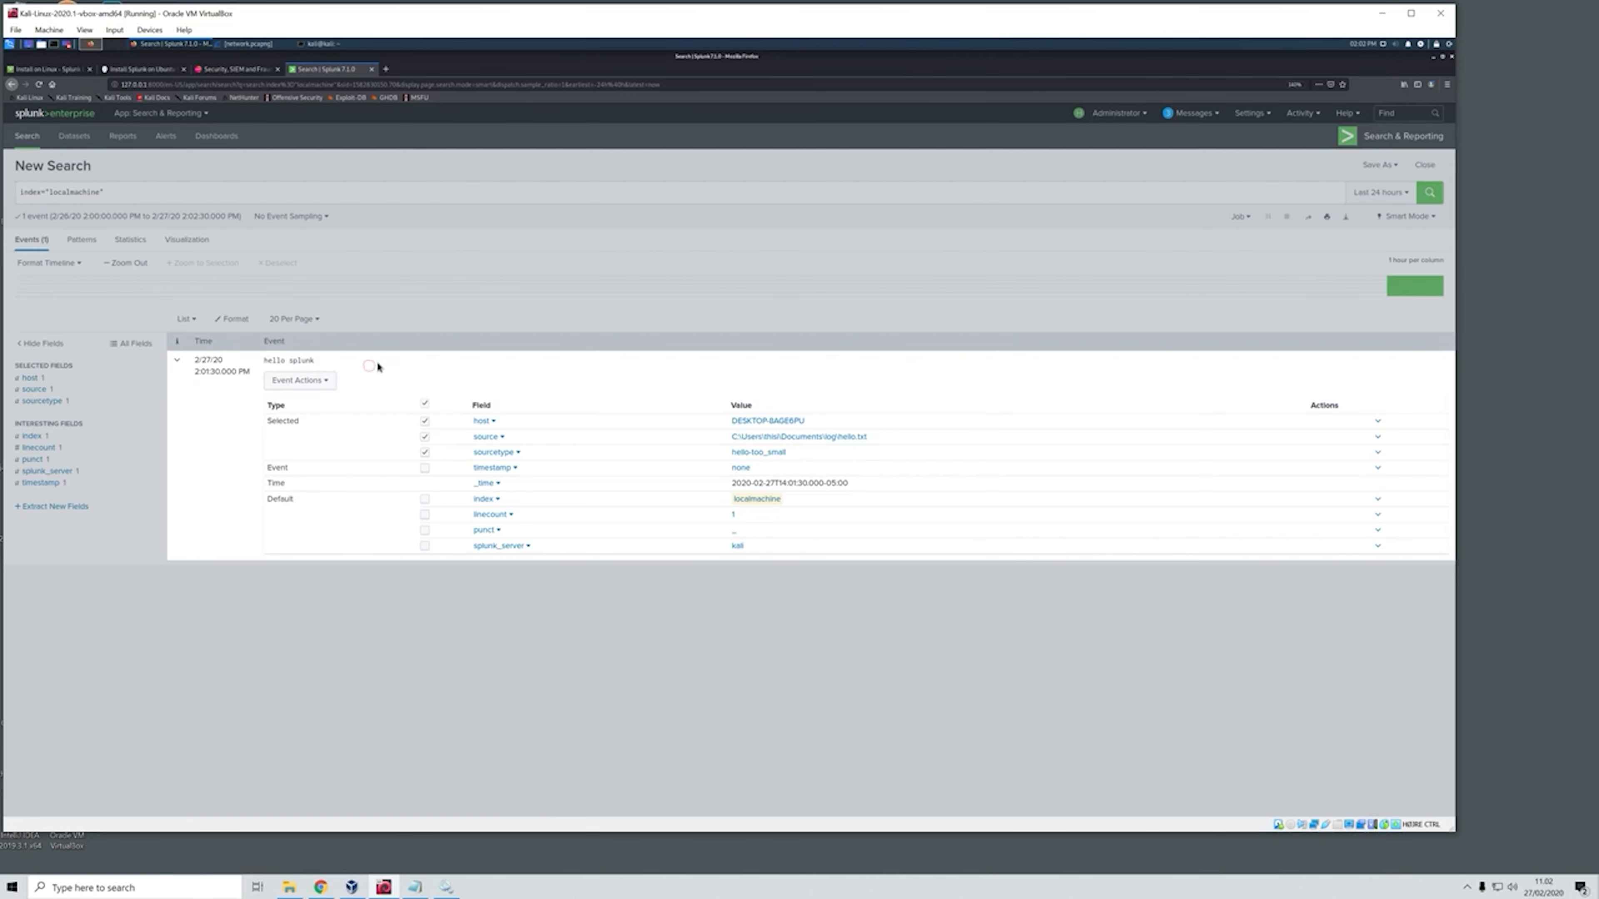